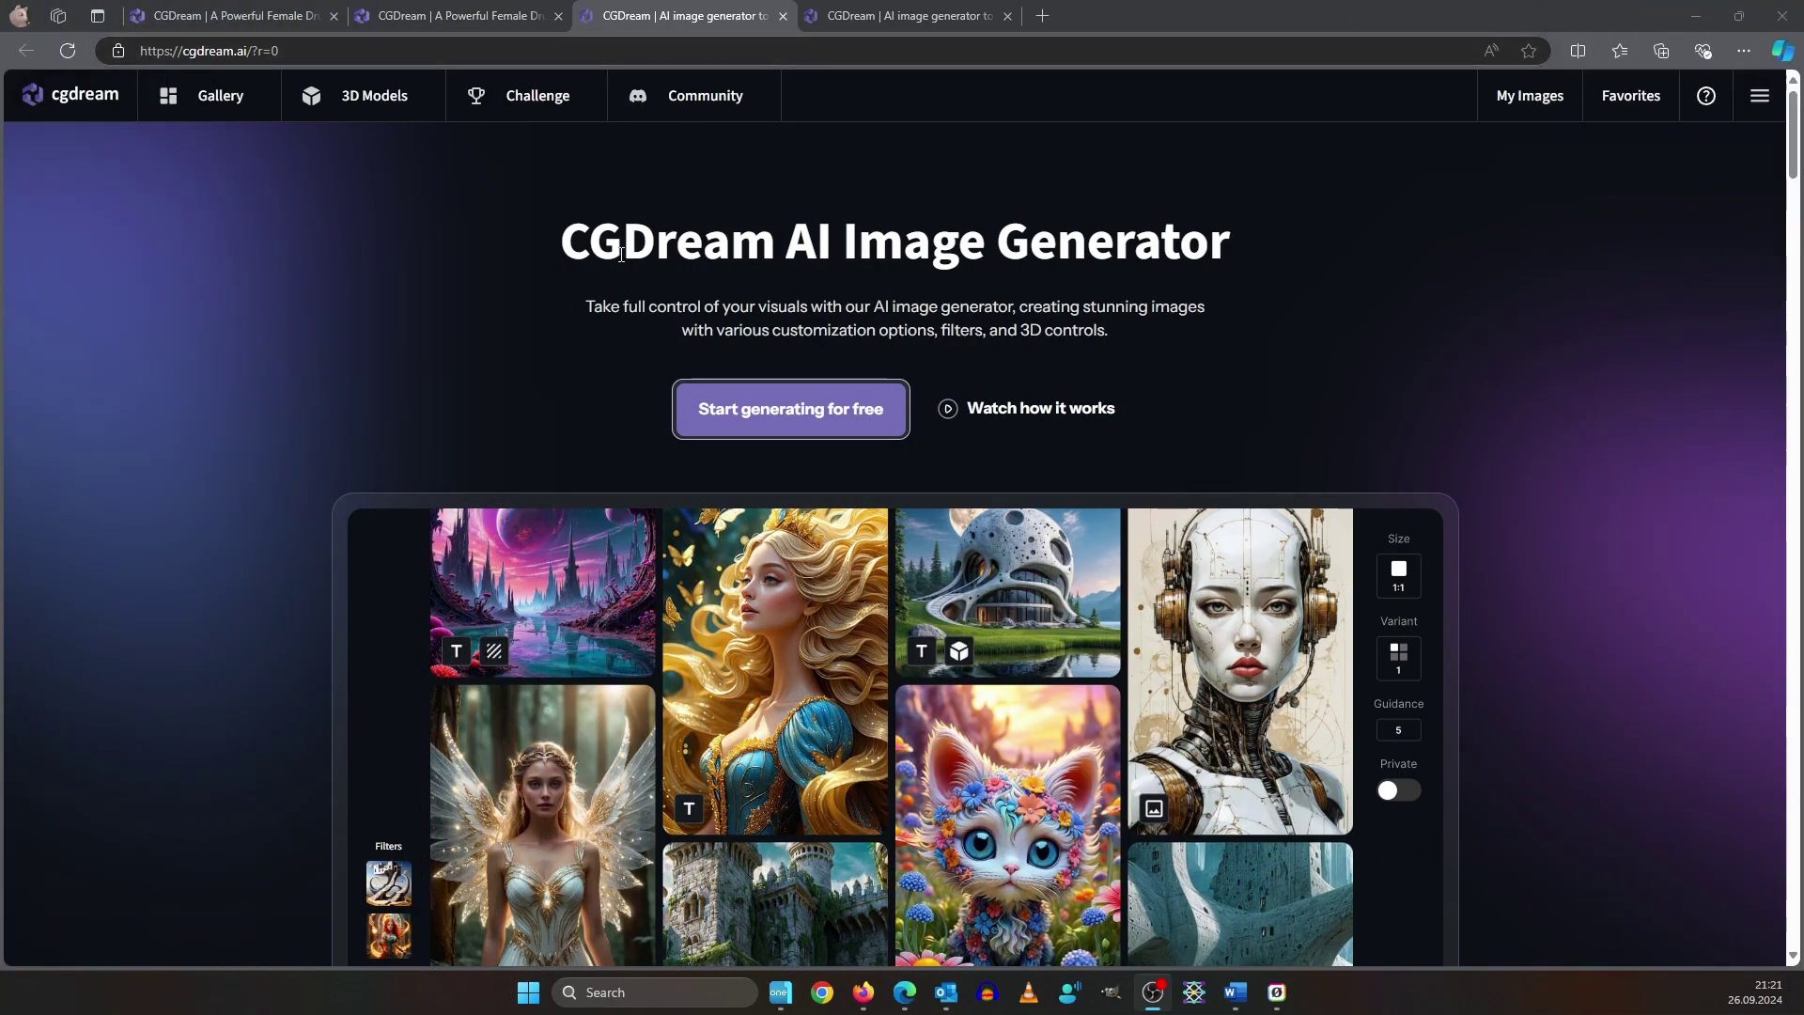
- Scroll down the CGDream home page past the feature sections toward the pricing plans
{"action": "double_click", "coordinate": [622, 255]}
{"action": "left_click", "coordinate": [1345, 362]}
{"action": "scroll", "coordinate": [1372, 310], "scroll_direction": "down", "scroll_amount": 3}
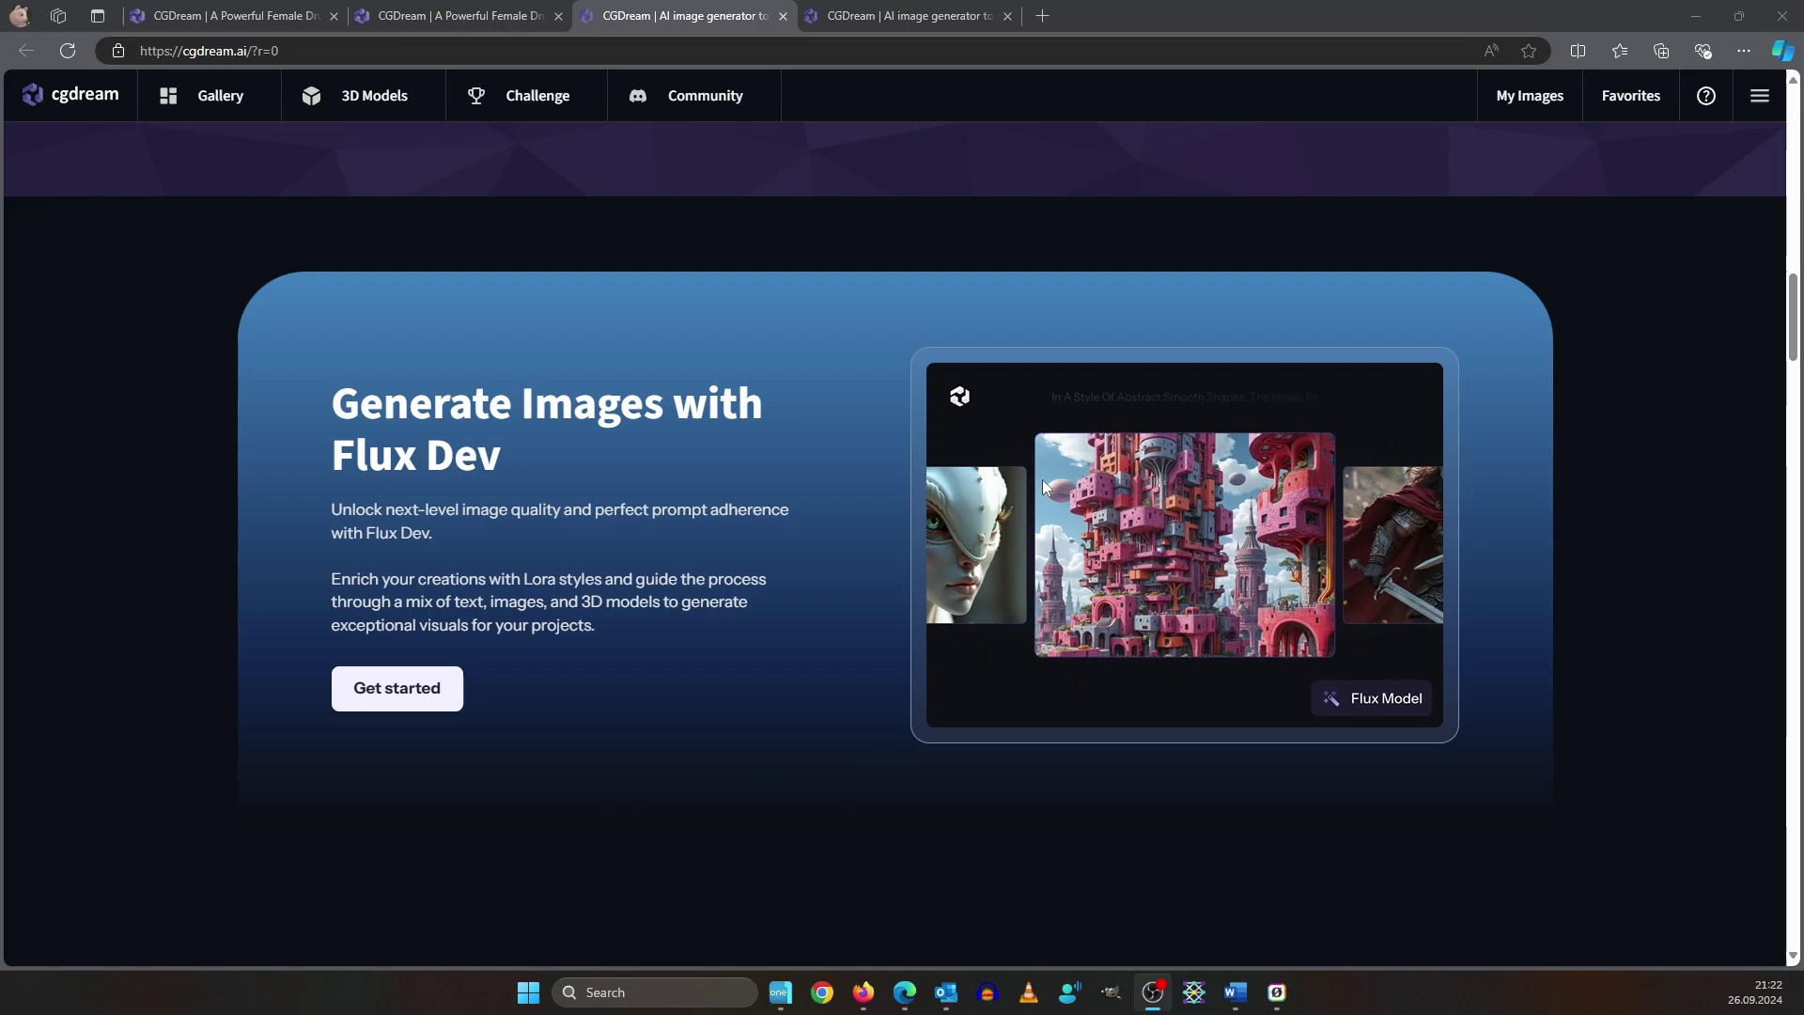
{"action": "scroll", "coordinate": [979, 454], "scroll_direction": "down", "scroll_amount": 10}
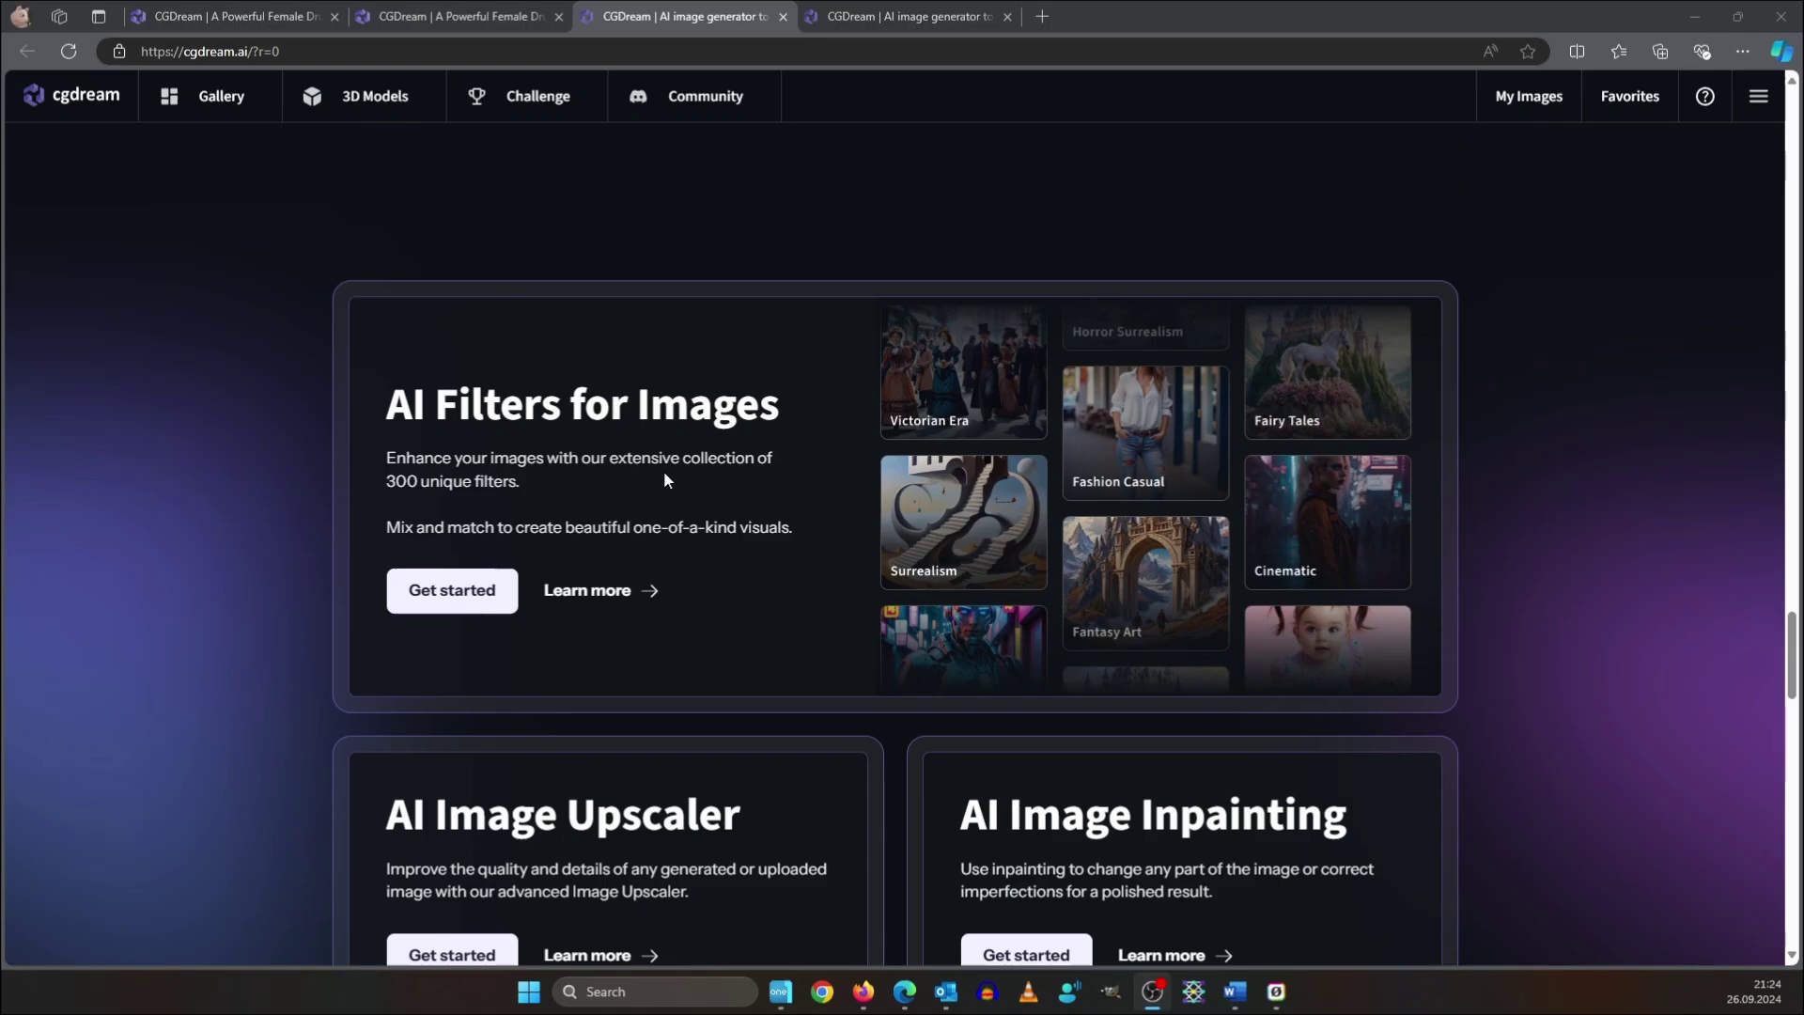
{"action": "scroll", "coordinate": [782, 339], "scroll_direction": "down", "scroll_amount": 5}
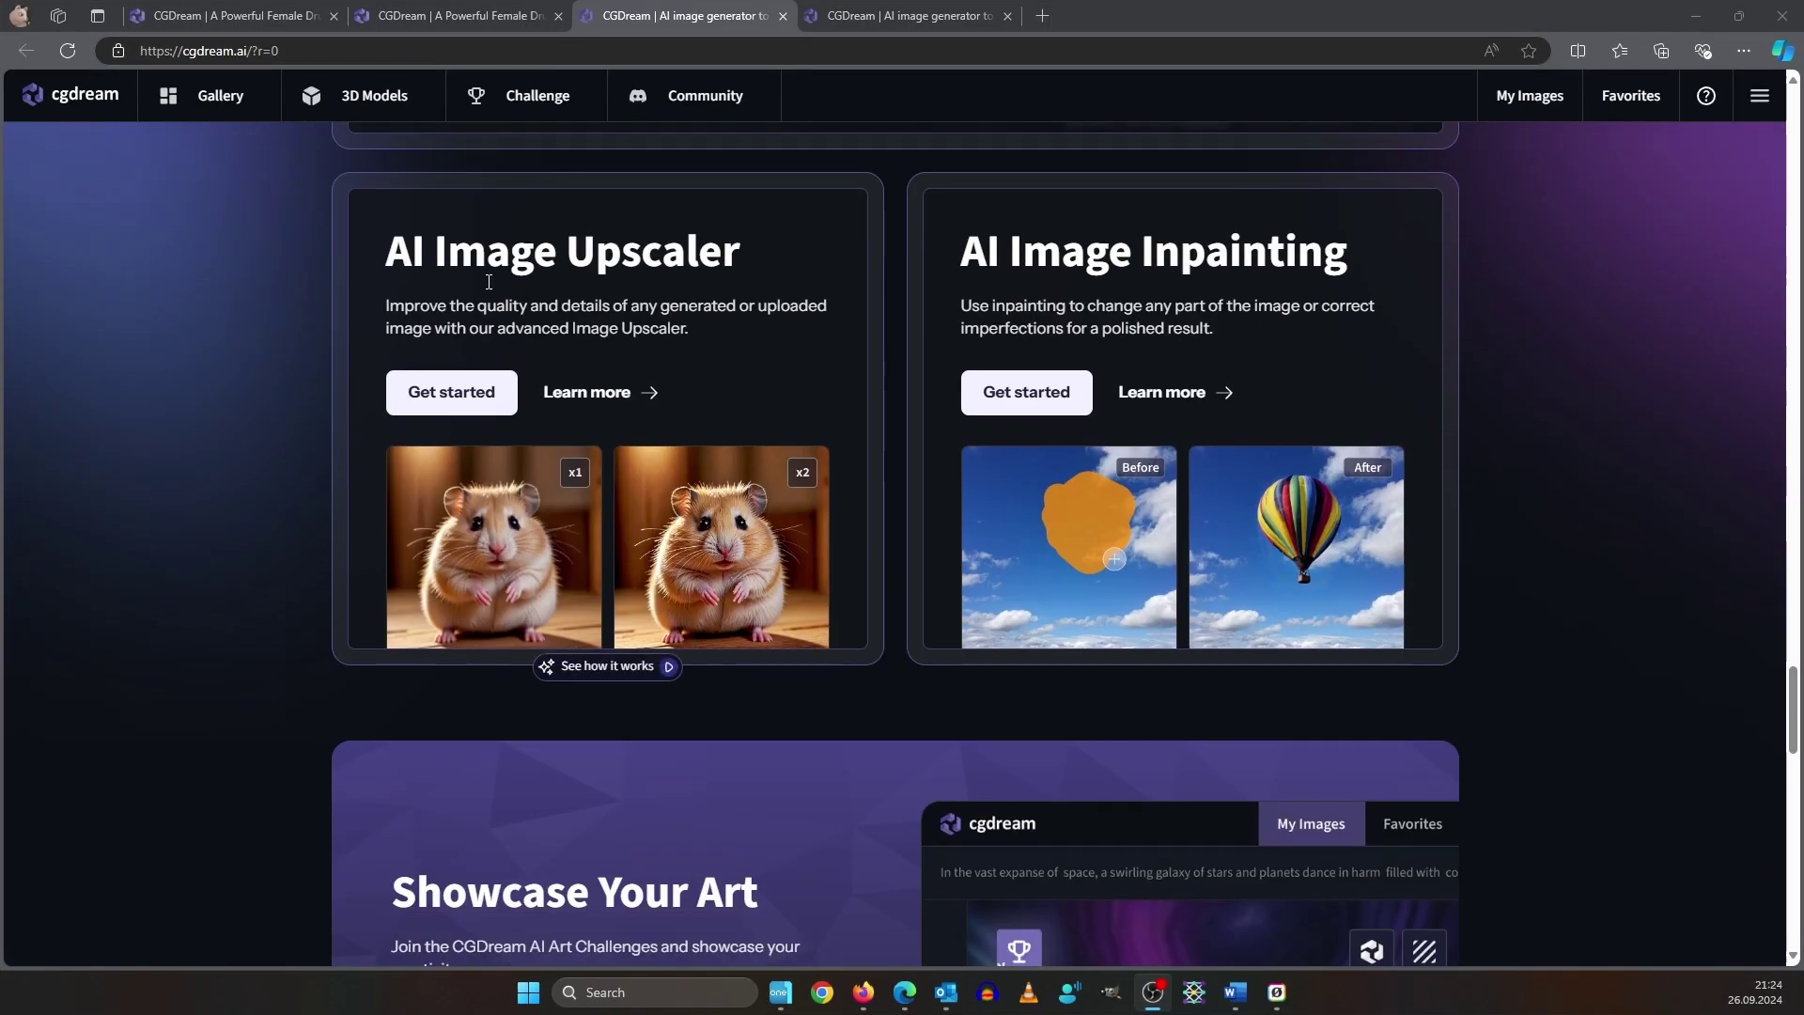
{"action": "scroll", "coordinate": [1297, 361], "scroll_direction": "down", "scroll_amount": 2}
{"action": "scroll", "coordinate": [1306, 235], "scroll_direction": "up", "scroll_amount": 2}
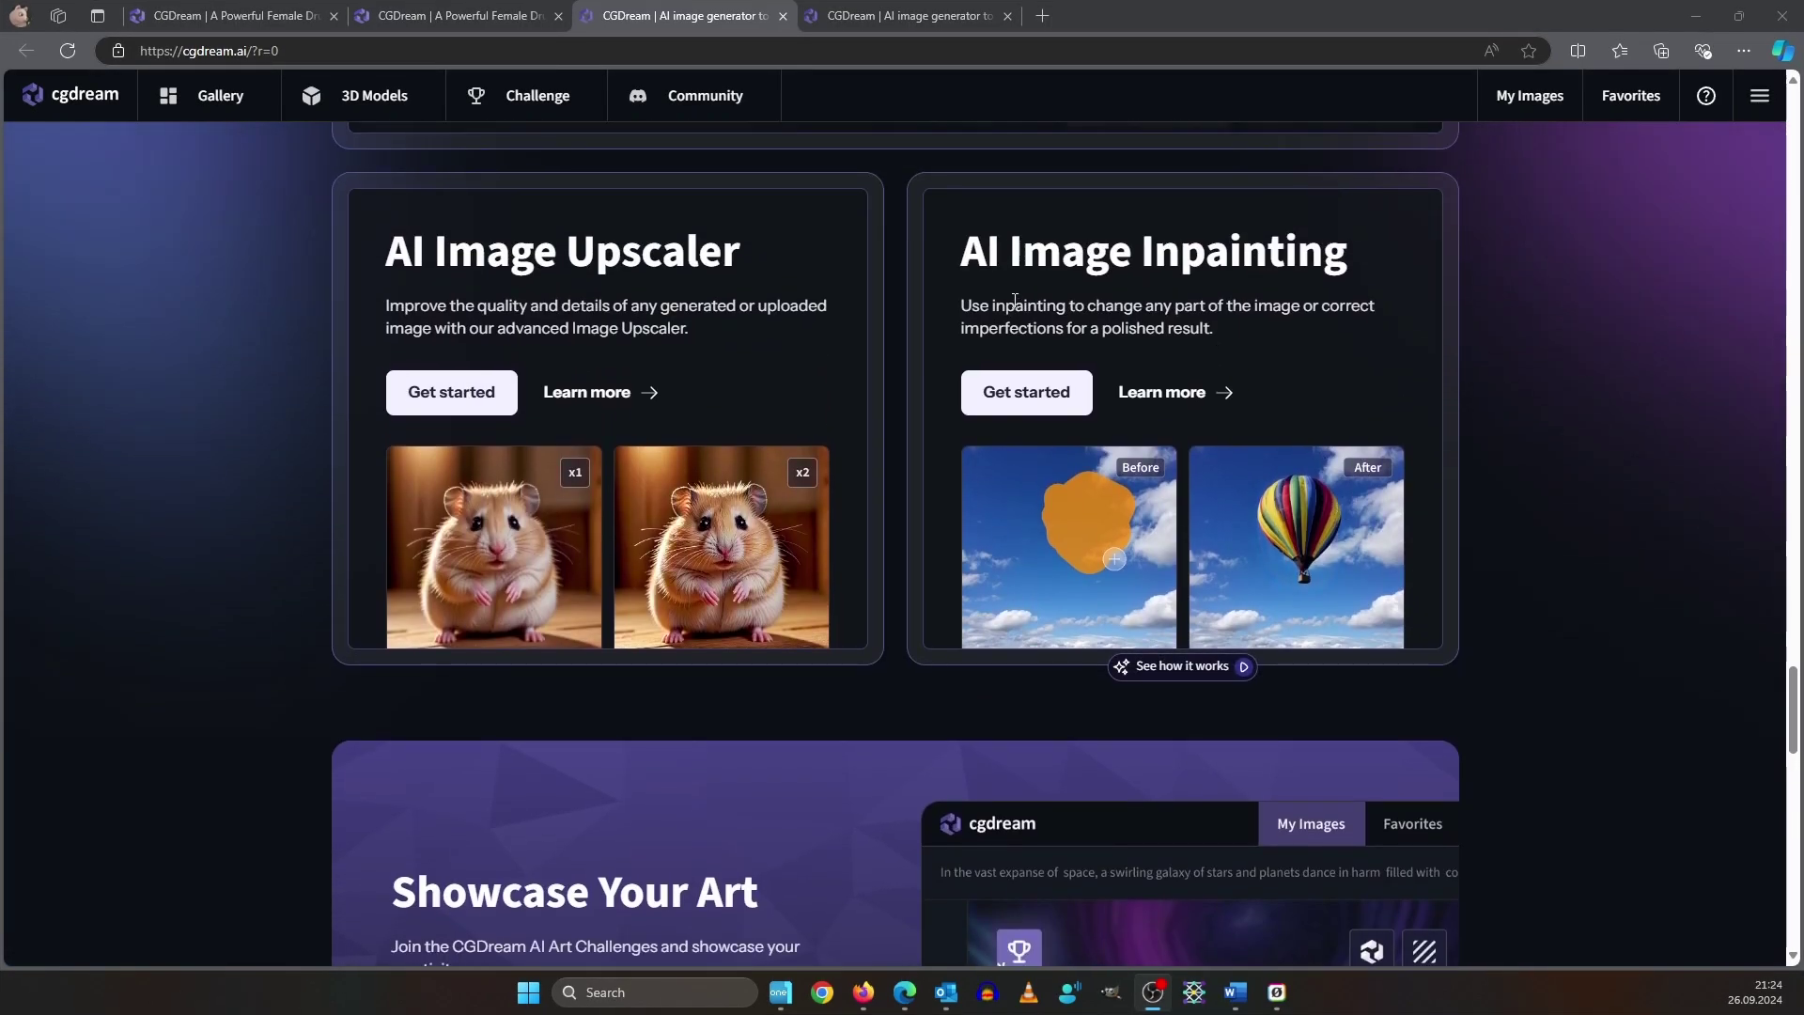
{"action": "scroll", "coordinate": [1244, 646], "scroll_direction": "down", "scroll_amount": 4}
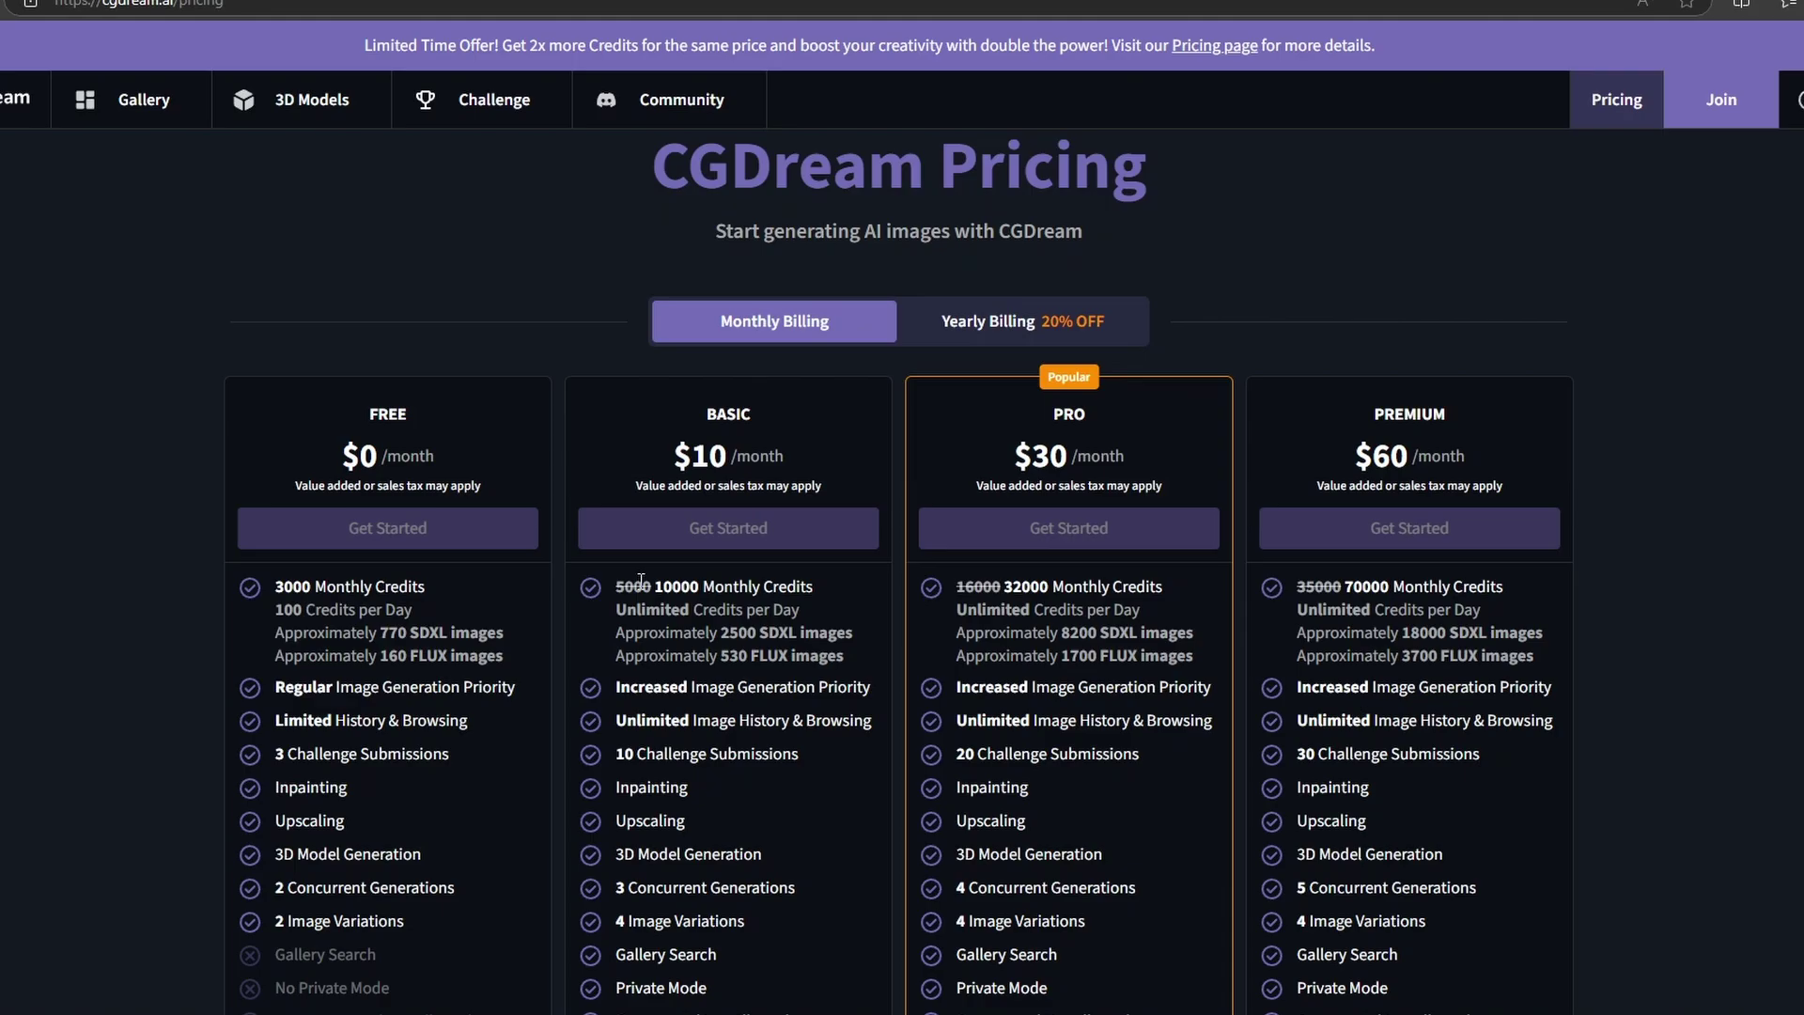
- Highlight the Basic and Pro plans' monthly credit allowances, then clear the selection
{"action": "left_click_drag", "start_coordinate": [623, 587], "coordinate": [848, 667]}
{"action": "left_click_drag", "start_coordinate": [1023, 594], "coordinate": [1264, 696]}
{"action": "left_click", "coordinate": [1264, 696]}
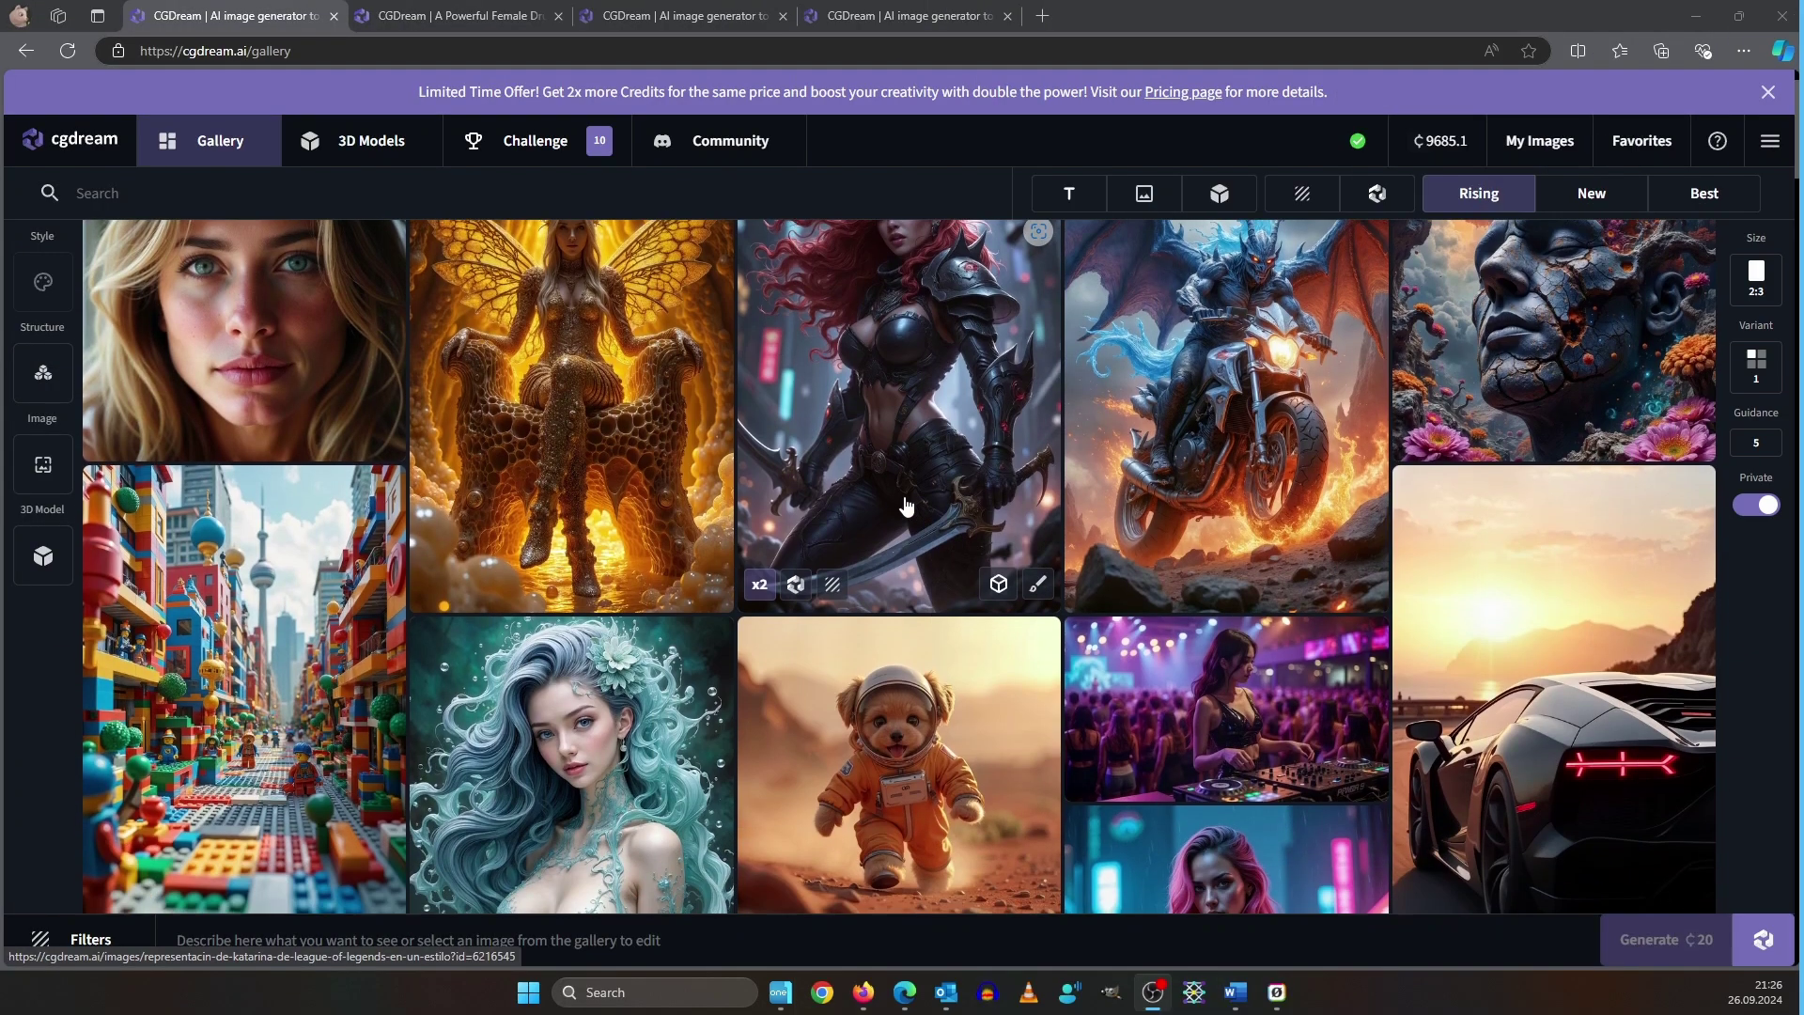
- Scroll down the gallery grid and open the woman-under-swirling-galaxy-sky image
{"action": "scroll", "coordinate": [1389, 545], "scroll_direction": "down", "scroll_amount": 3}
{"action": "scroll", "coordinate": [1389, 545], "scroll_direction": "down", "scroll_amount": 6}
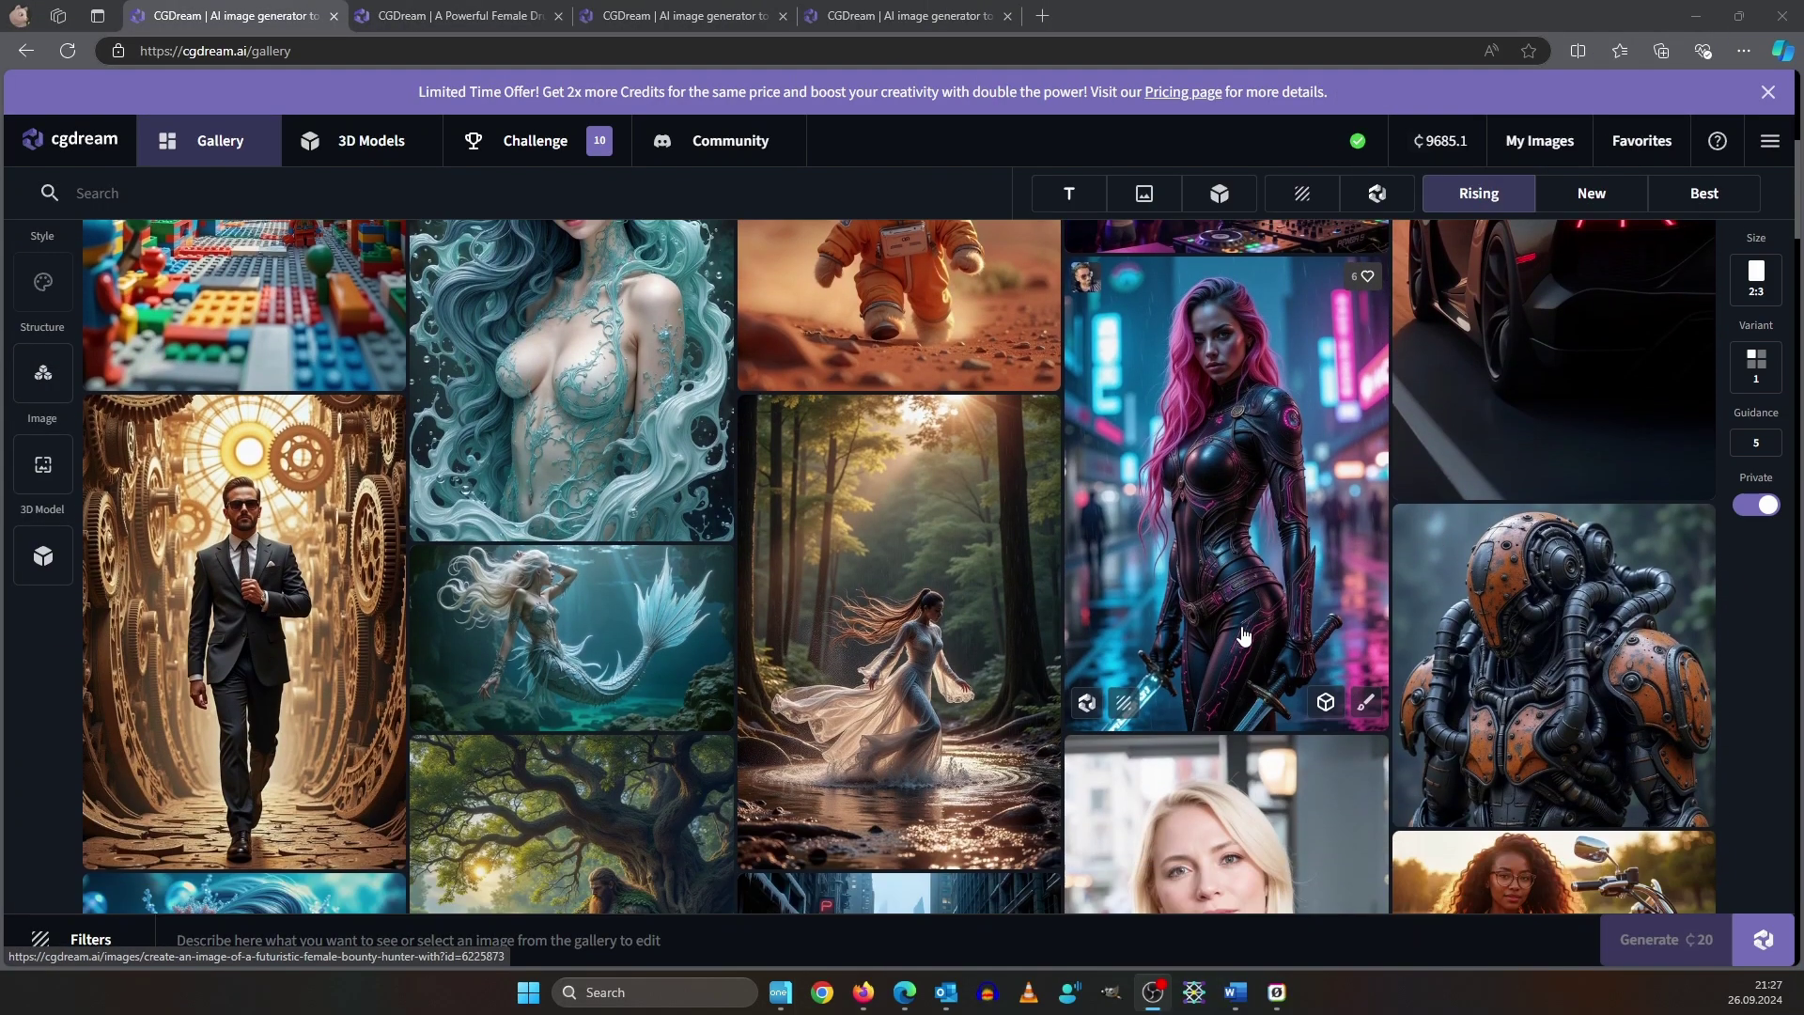
{"action": "scroll", "coordinate": [1343, 494], "scroll_direction": "down", "scroll_amount": 6}
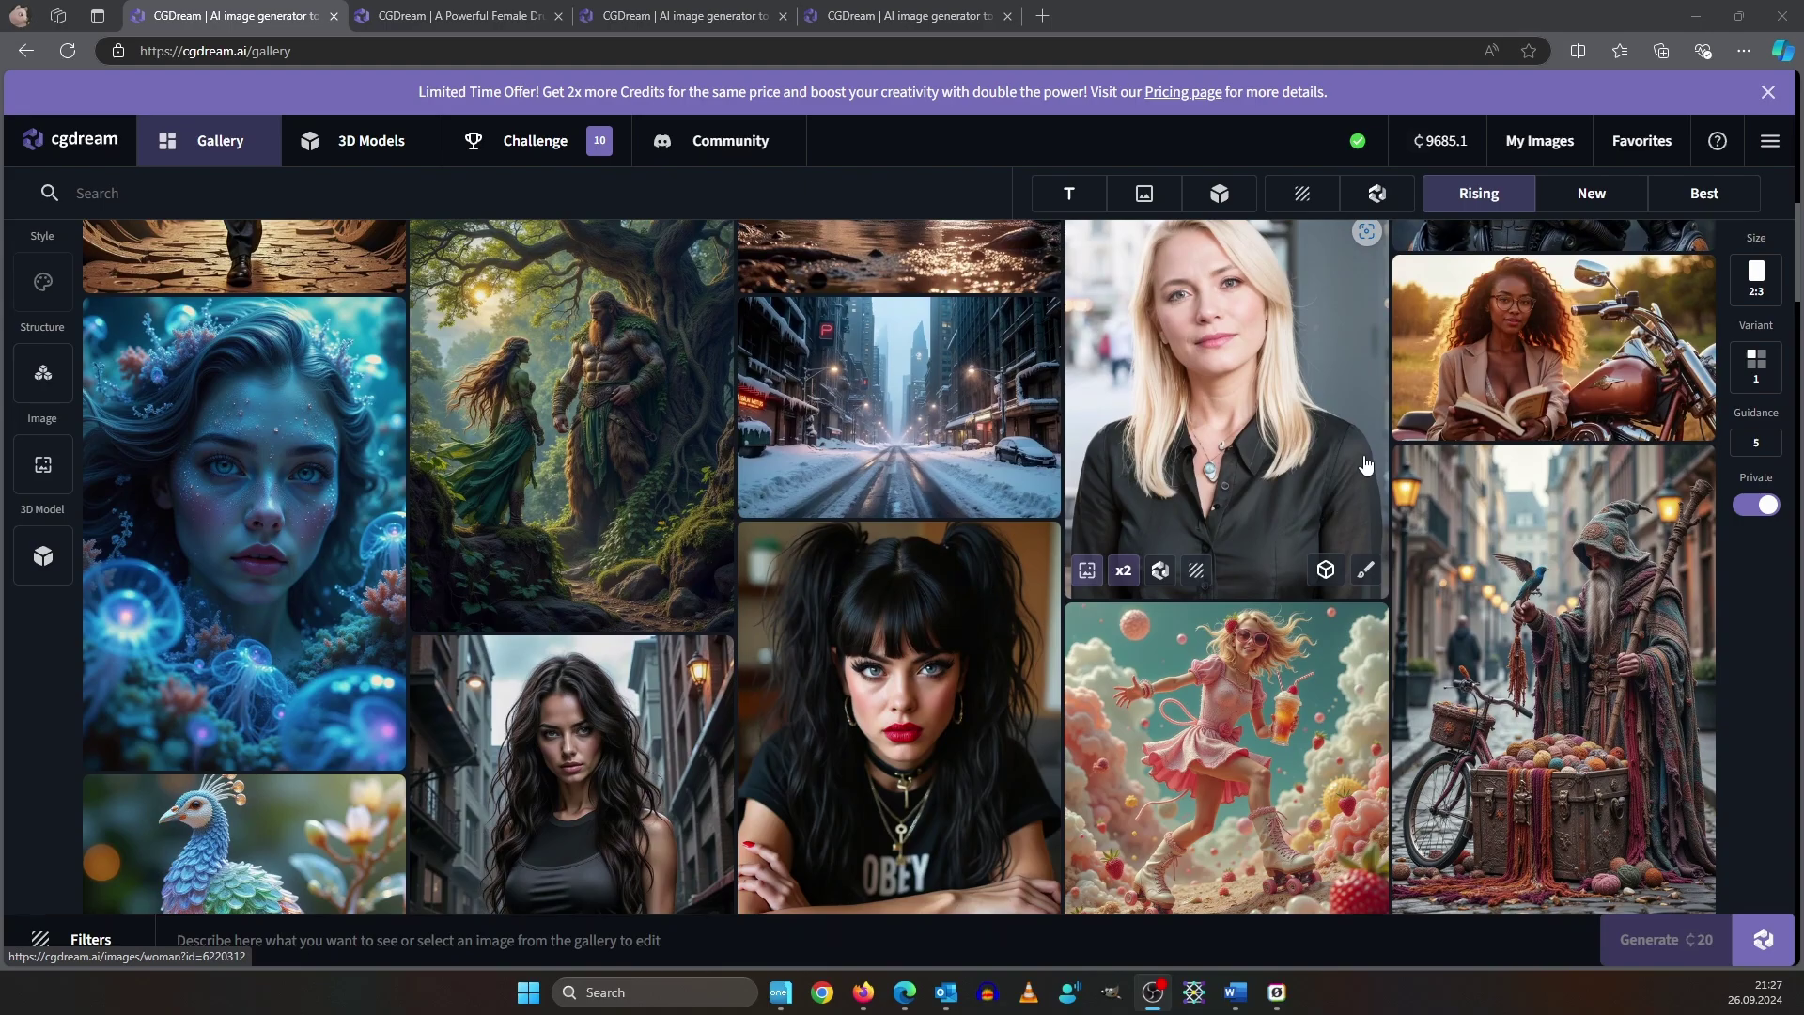
{"action": "scroll", "coordinate": [1346, 483], "scroll_direction": "down", "scroll_amount": 9}
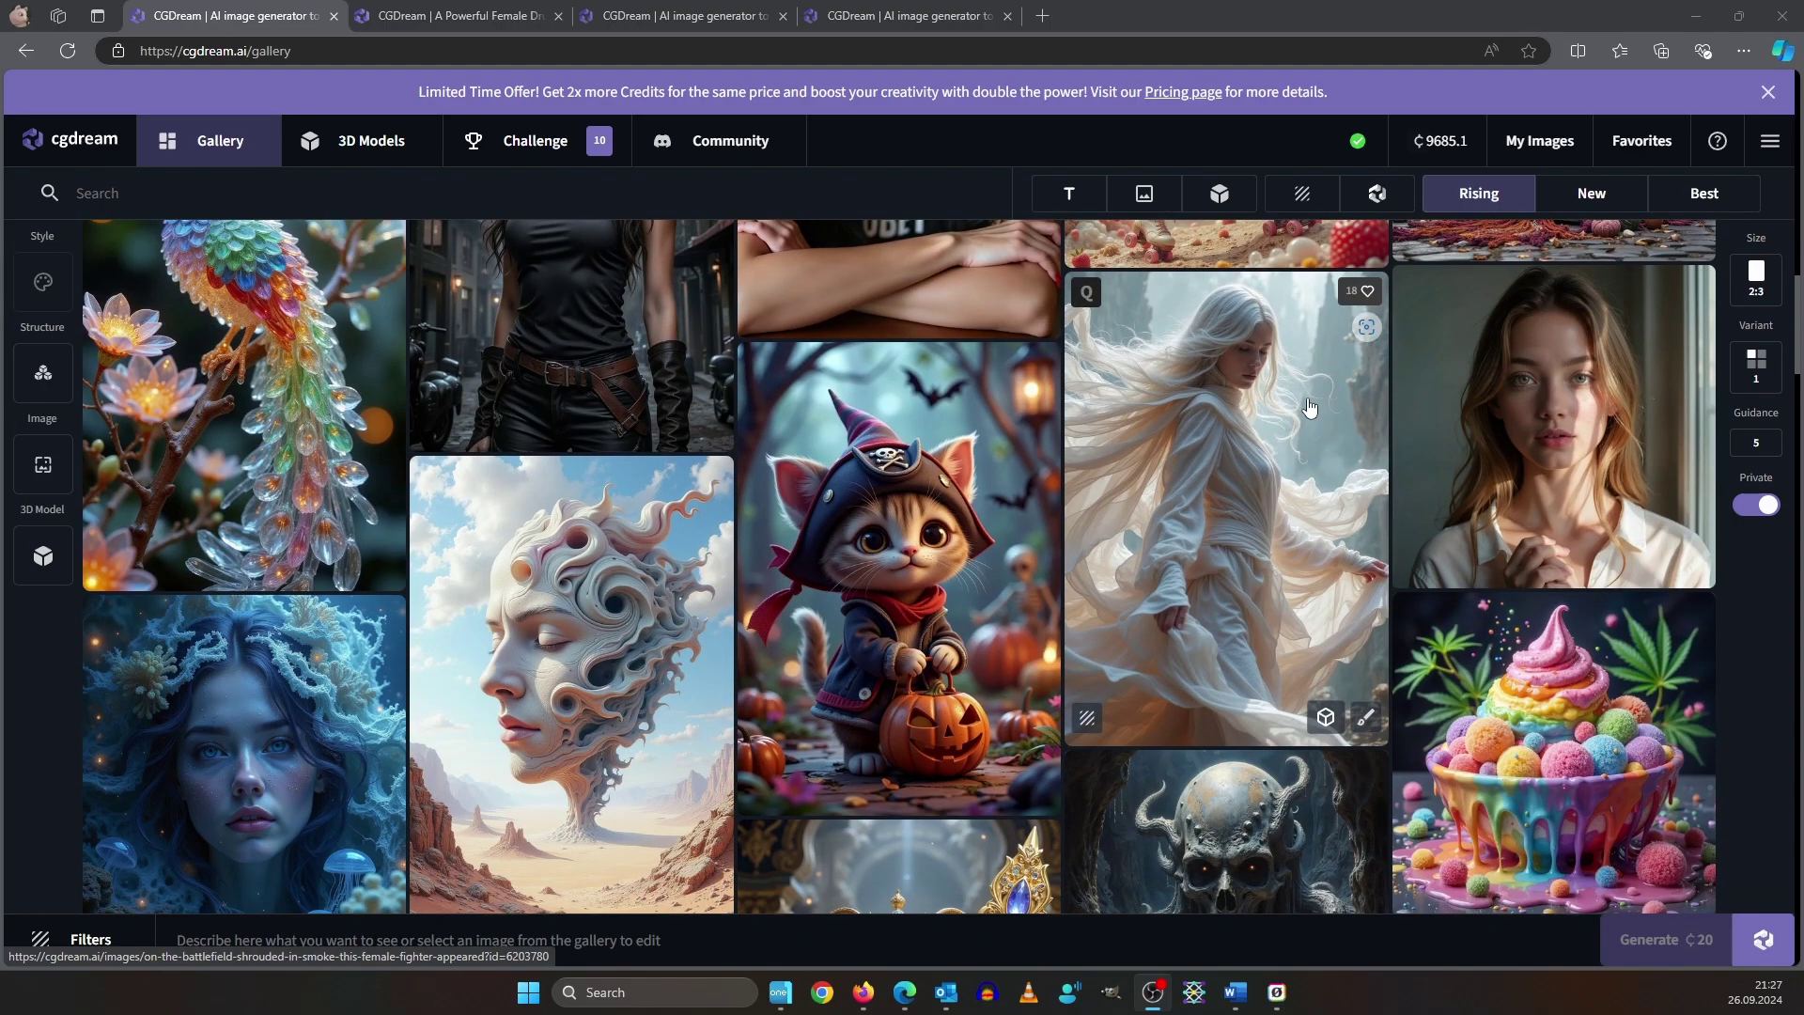
{"action": "scroll", "coordinate": [1289, 415], "scroll_direction": "down", "scroll_amount": 4}
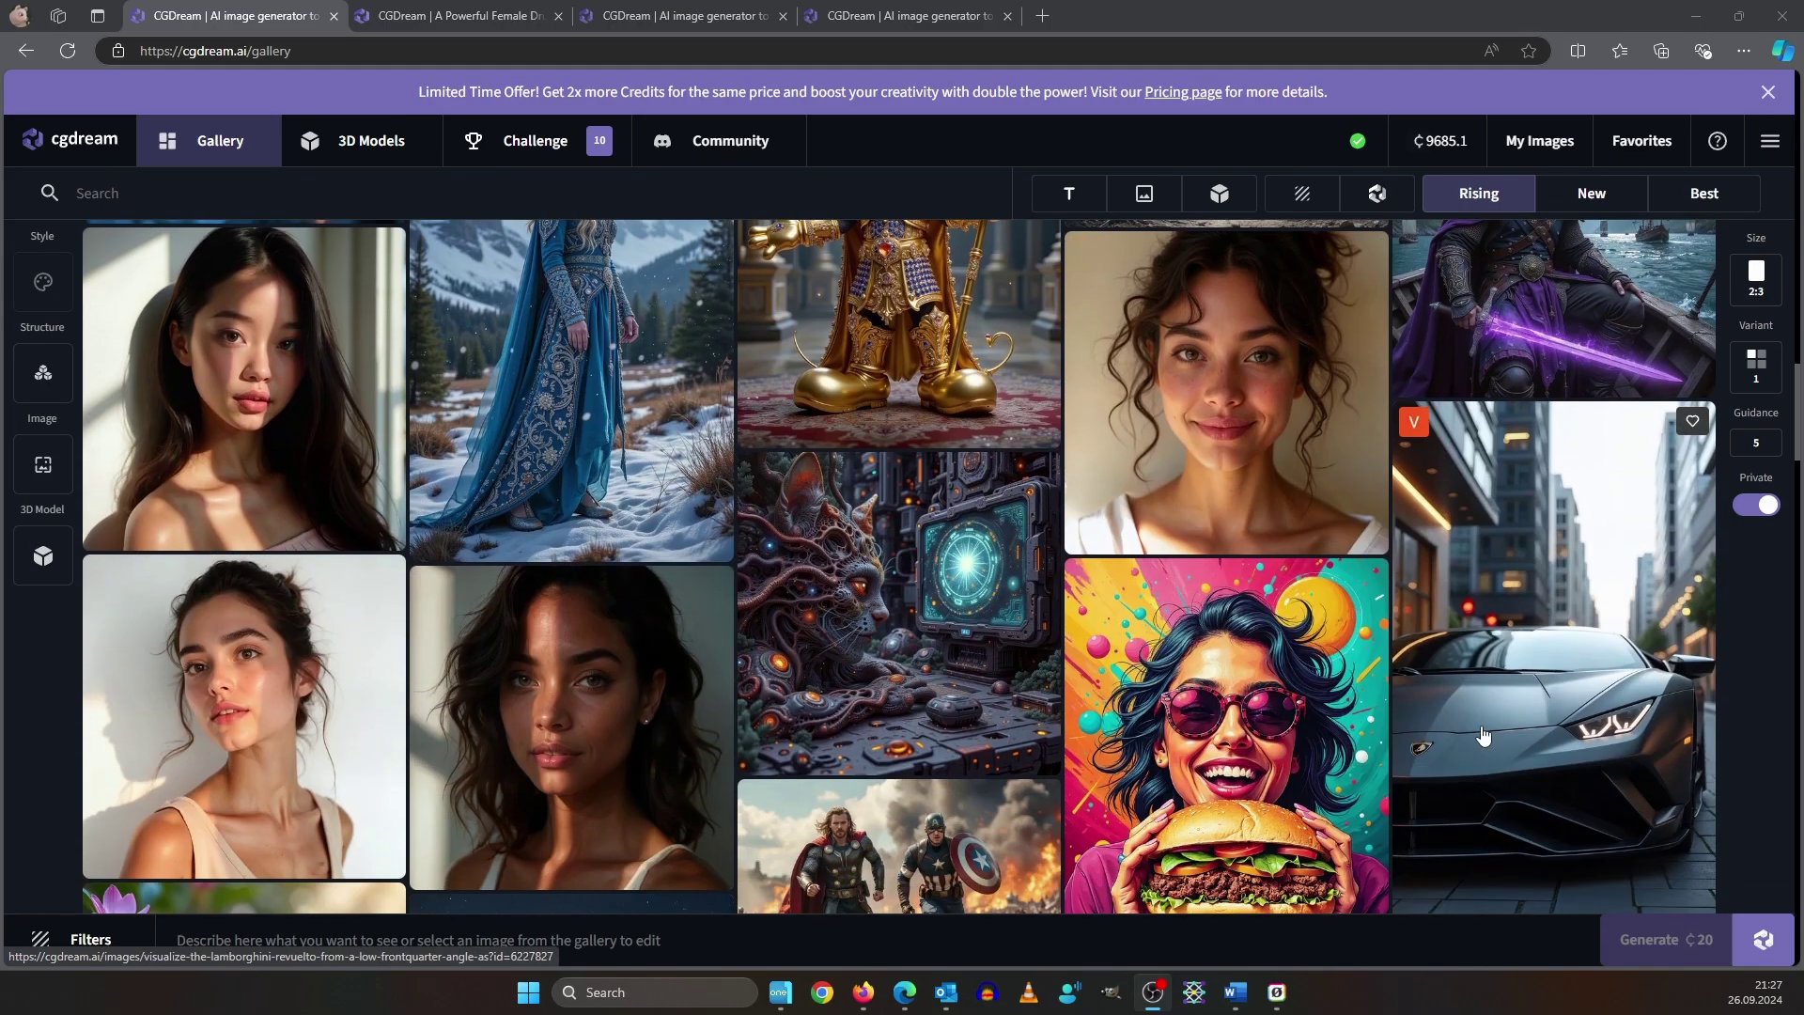
{"action": "scroll", "coordinate": [926, 516], "scroll_direction": "down", "scroll_amount": 5}
{"action": "scroll", "coordinate": [926, 516], "scroll_direction": "down", "scroll_amount": 10}
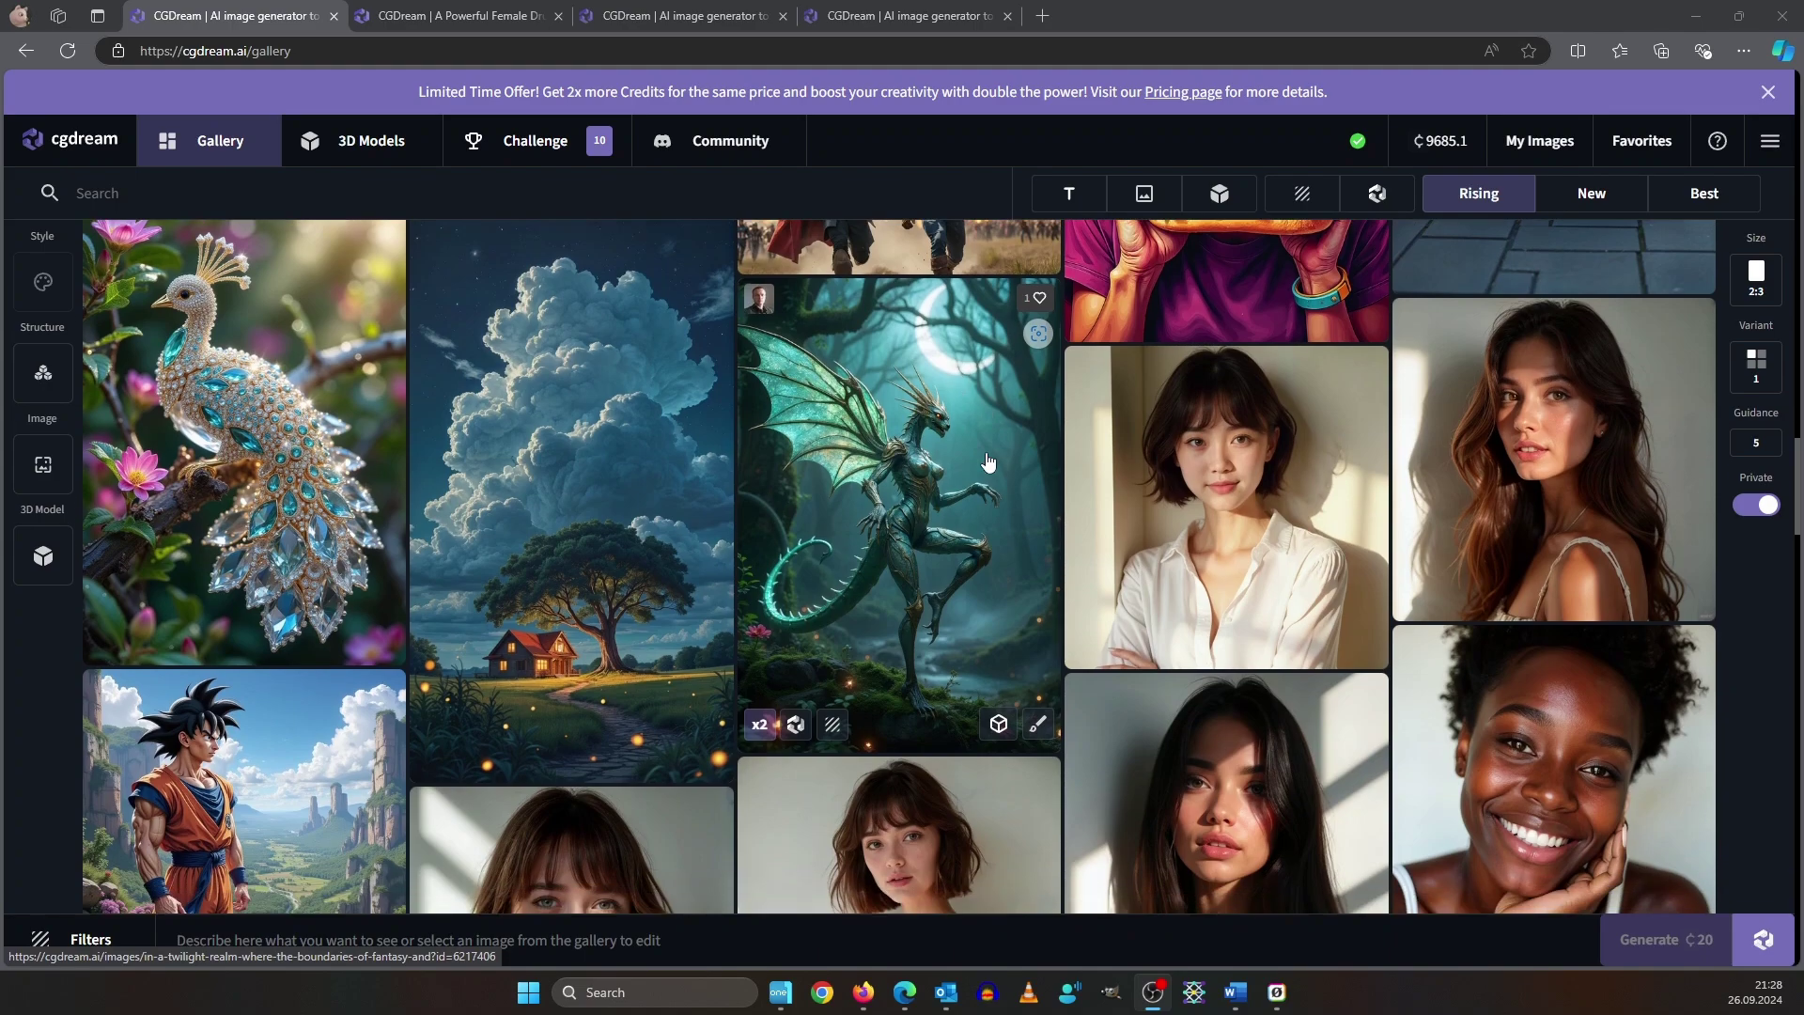
{"action": "scroll", "coordinate": [963, 393], "scroll_direction": "down", "scroll_amount": 5}
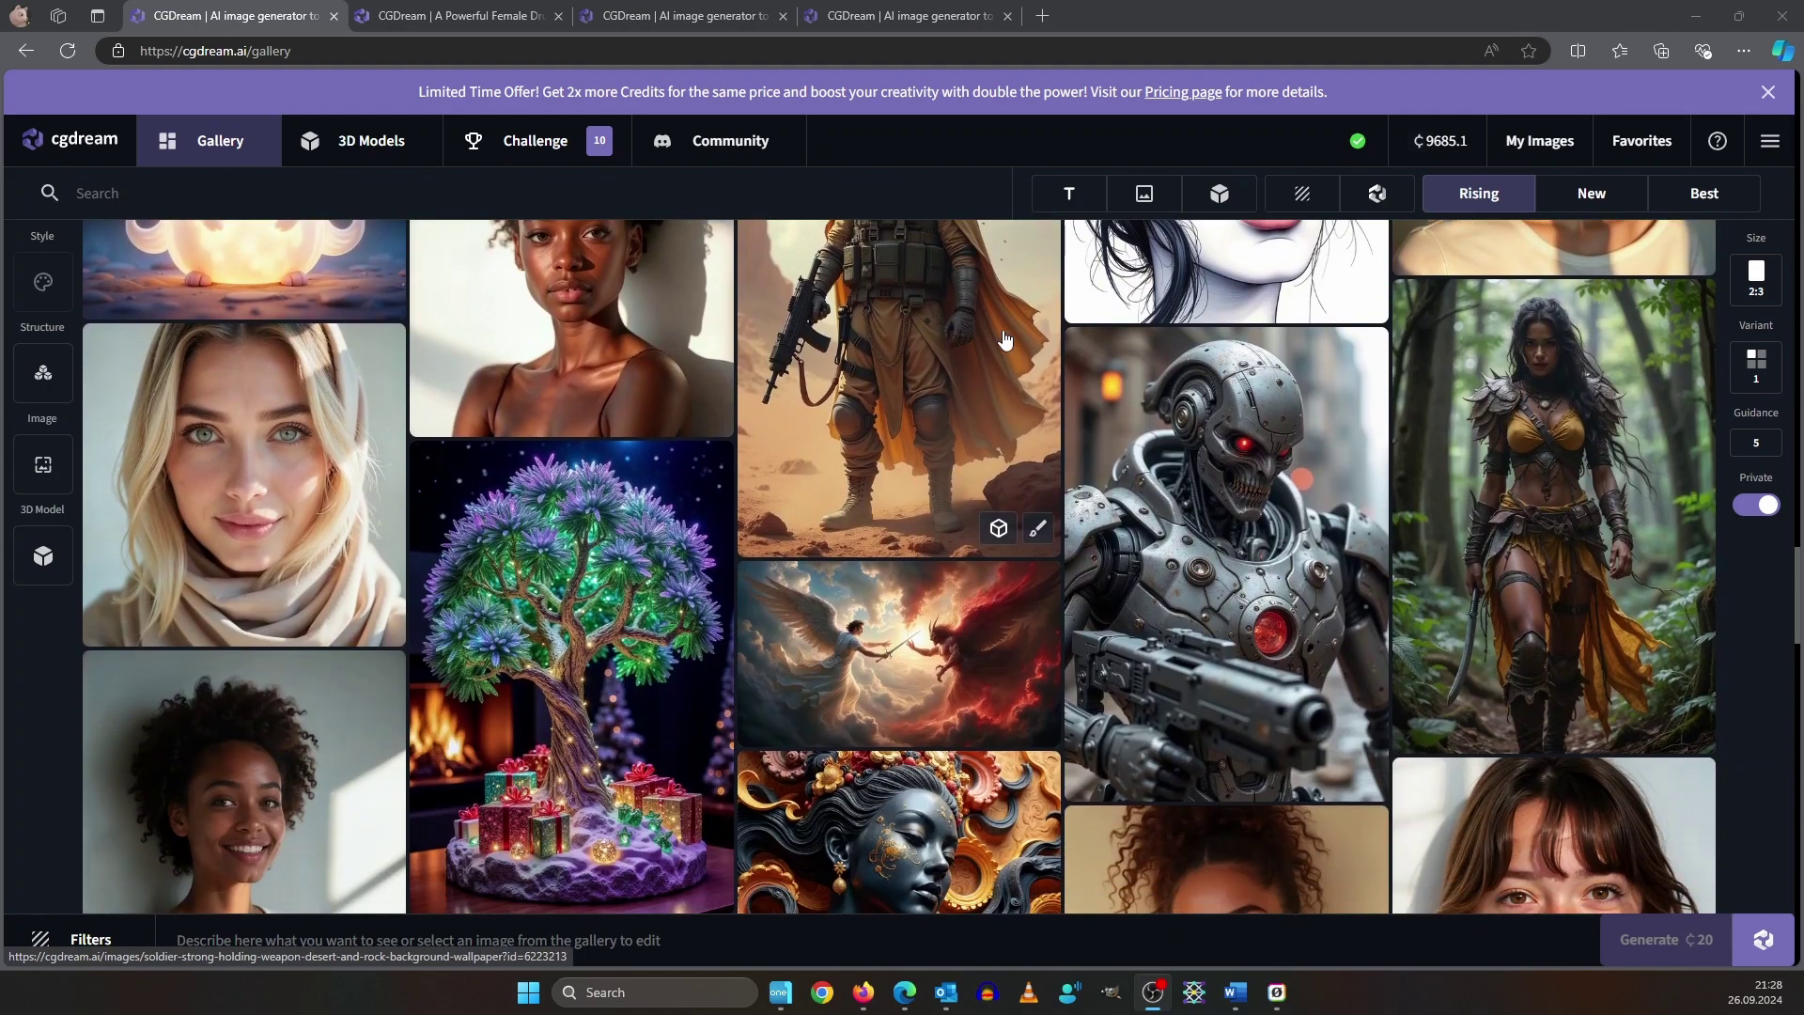
{"action": "scroll", "coordinate": [917, 438], "scroll_direction": "down", "scroll_amount": 8}
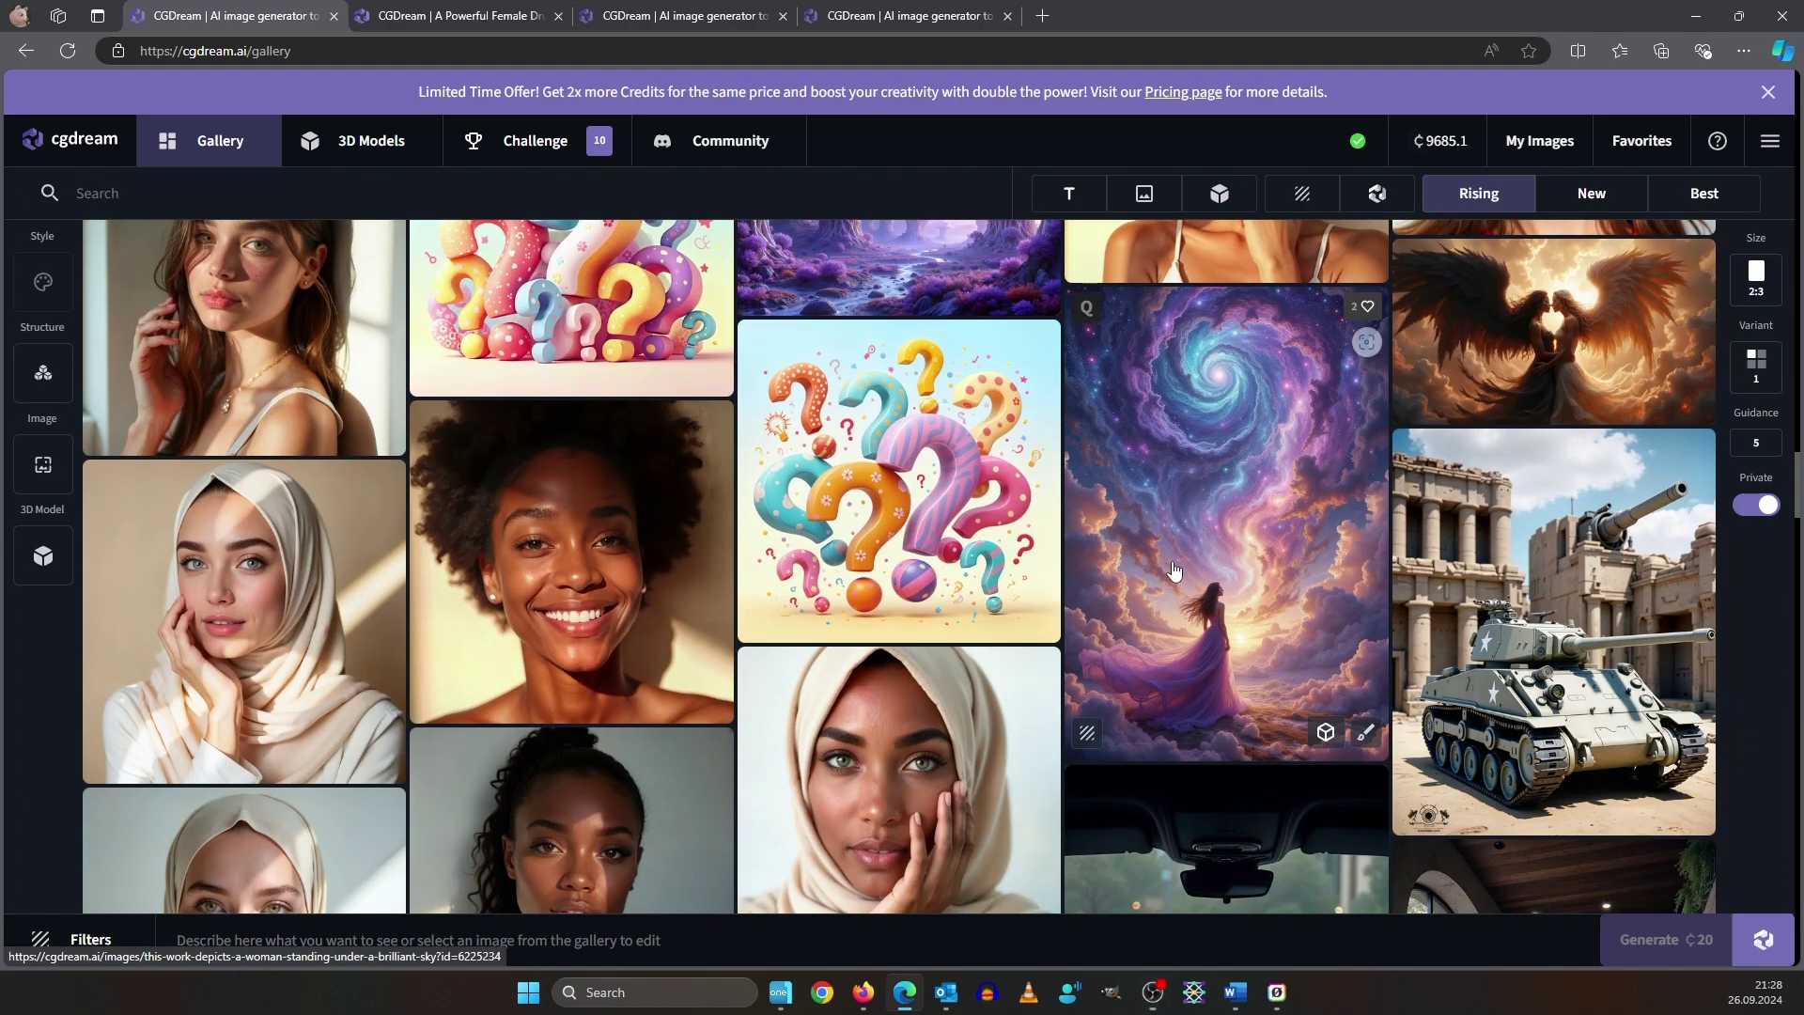
{"action": "left_click", "coordinate": [1184, 561]}
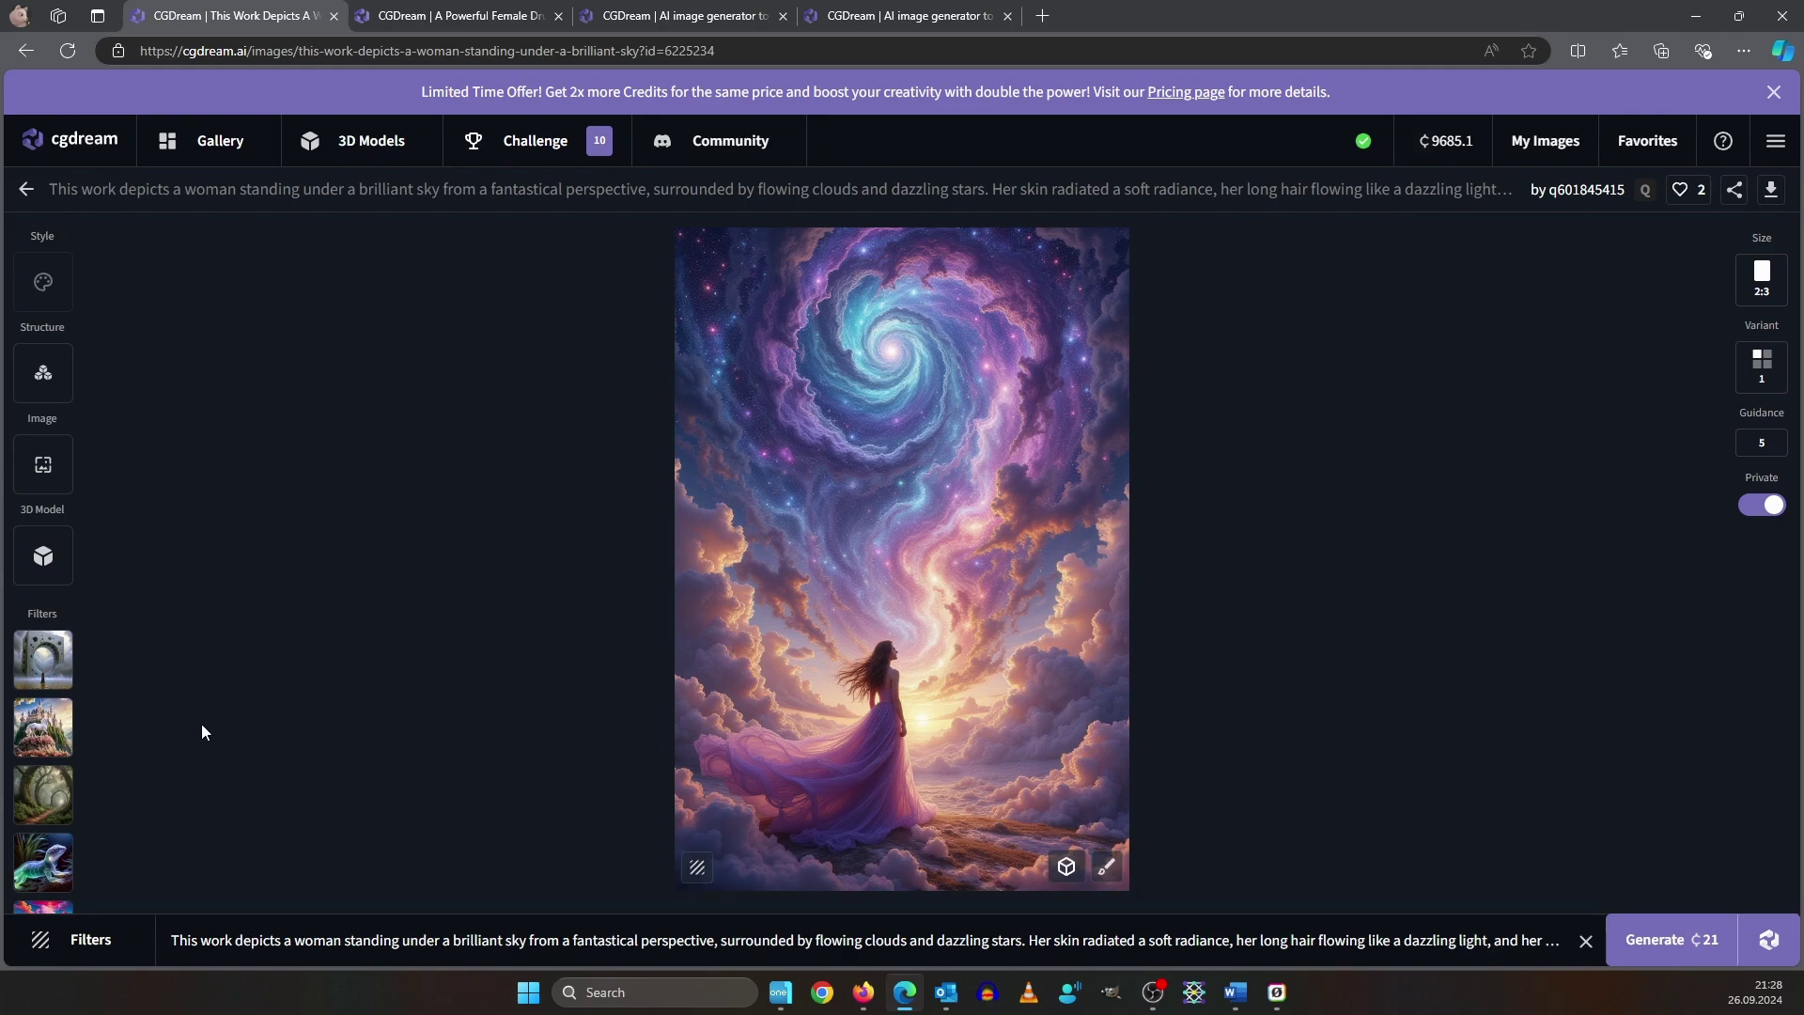
- Insert 'in a wizzard robe' after 'woman' in the expanded prompt
{"action": "mouse_move", "coordinate": [42, 675]}
{"action": "mouse_move", "coordinate": [1727, 313]}
{"action": "left_click", "coordinate": [298, 940]}
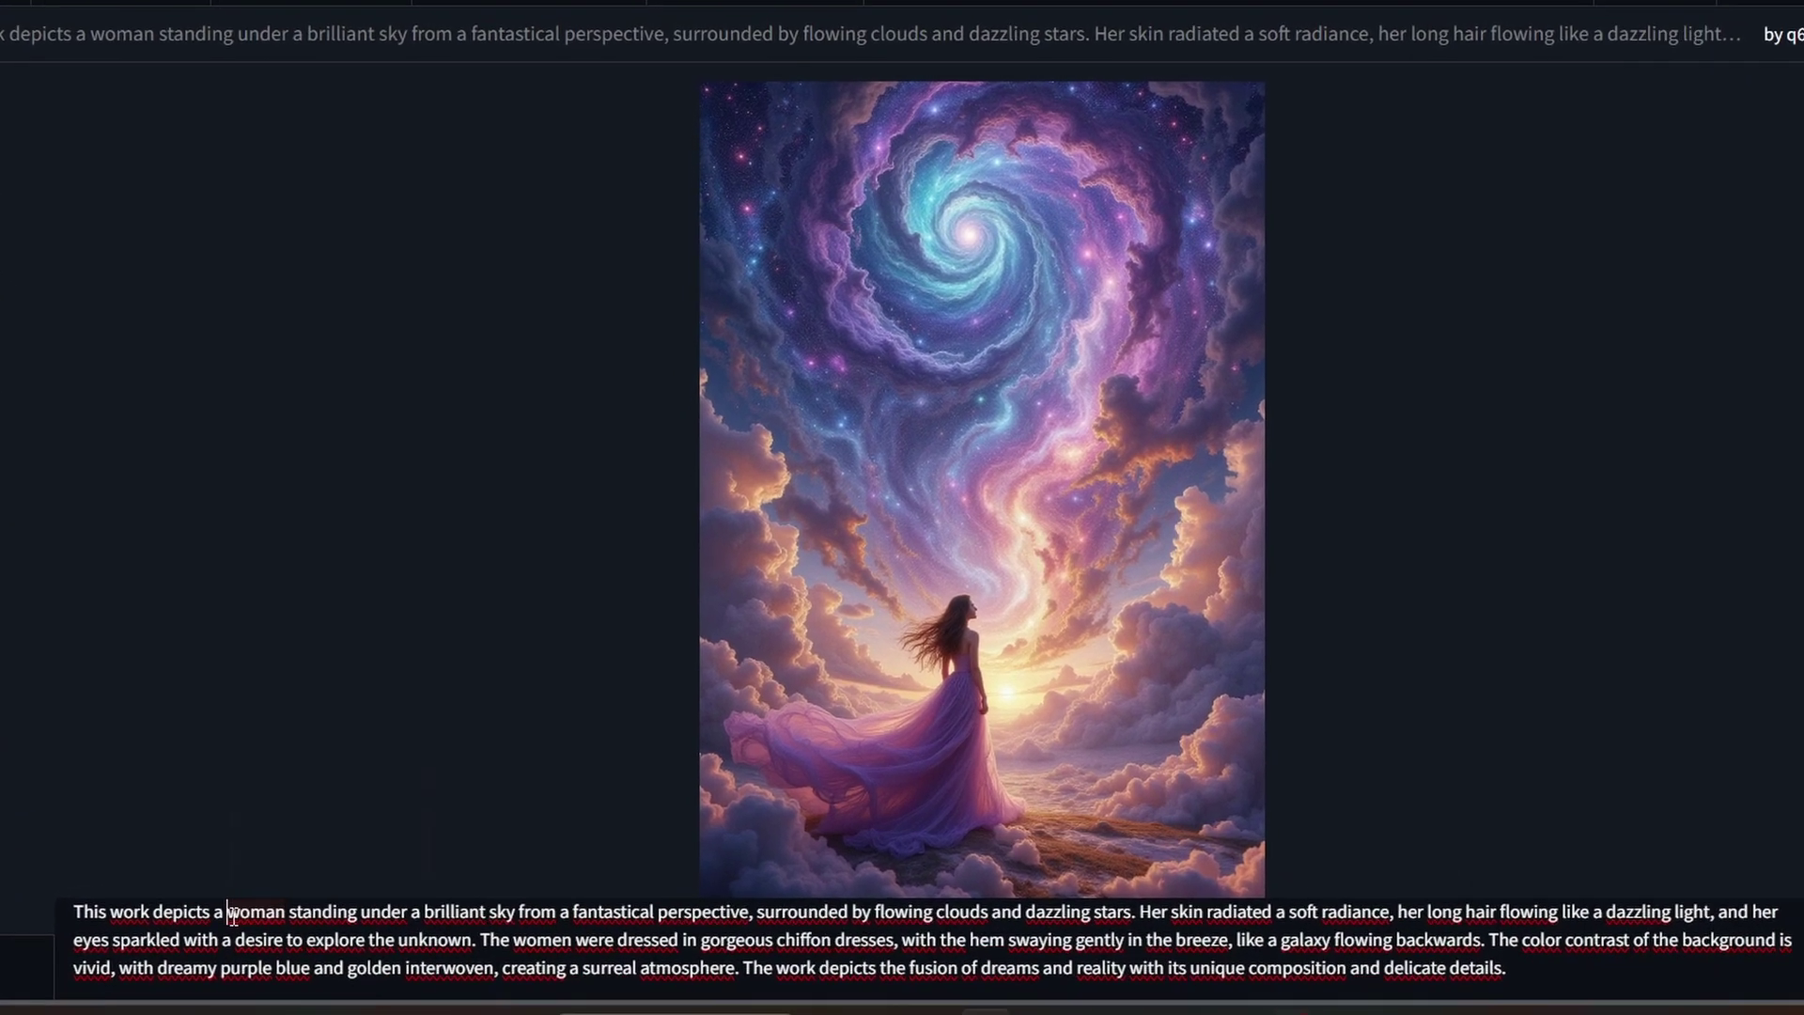
{"action": "right_click", "coordinate": [232, 916]}
{"action": "key", "text": "Escape"}
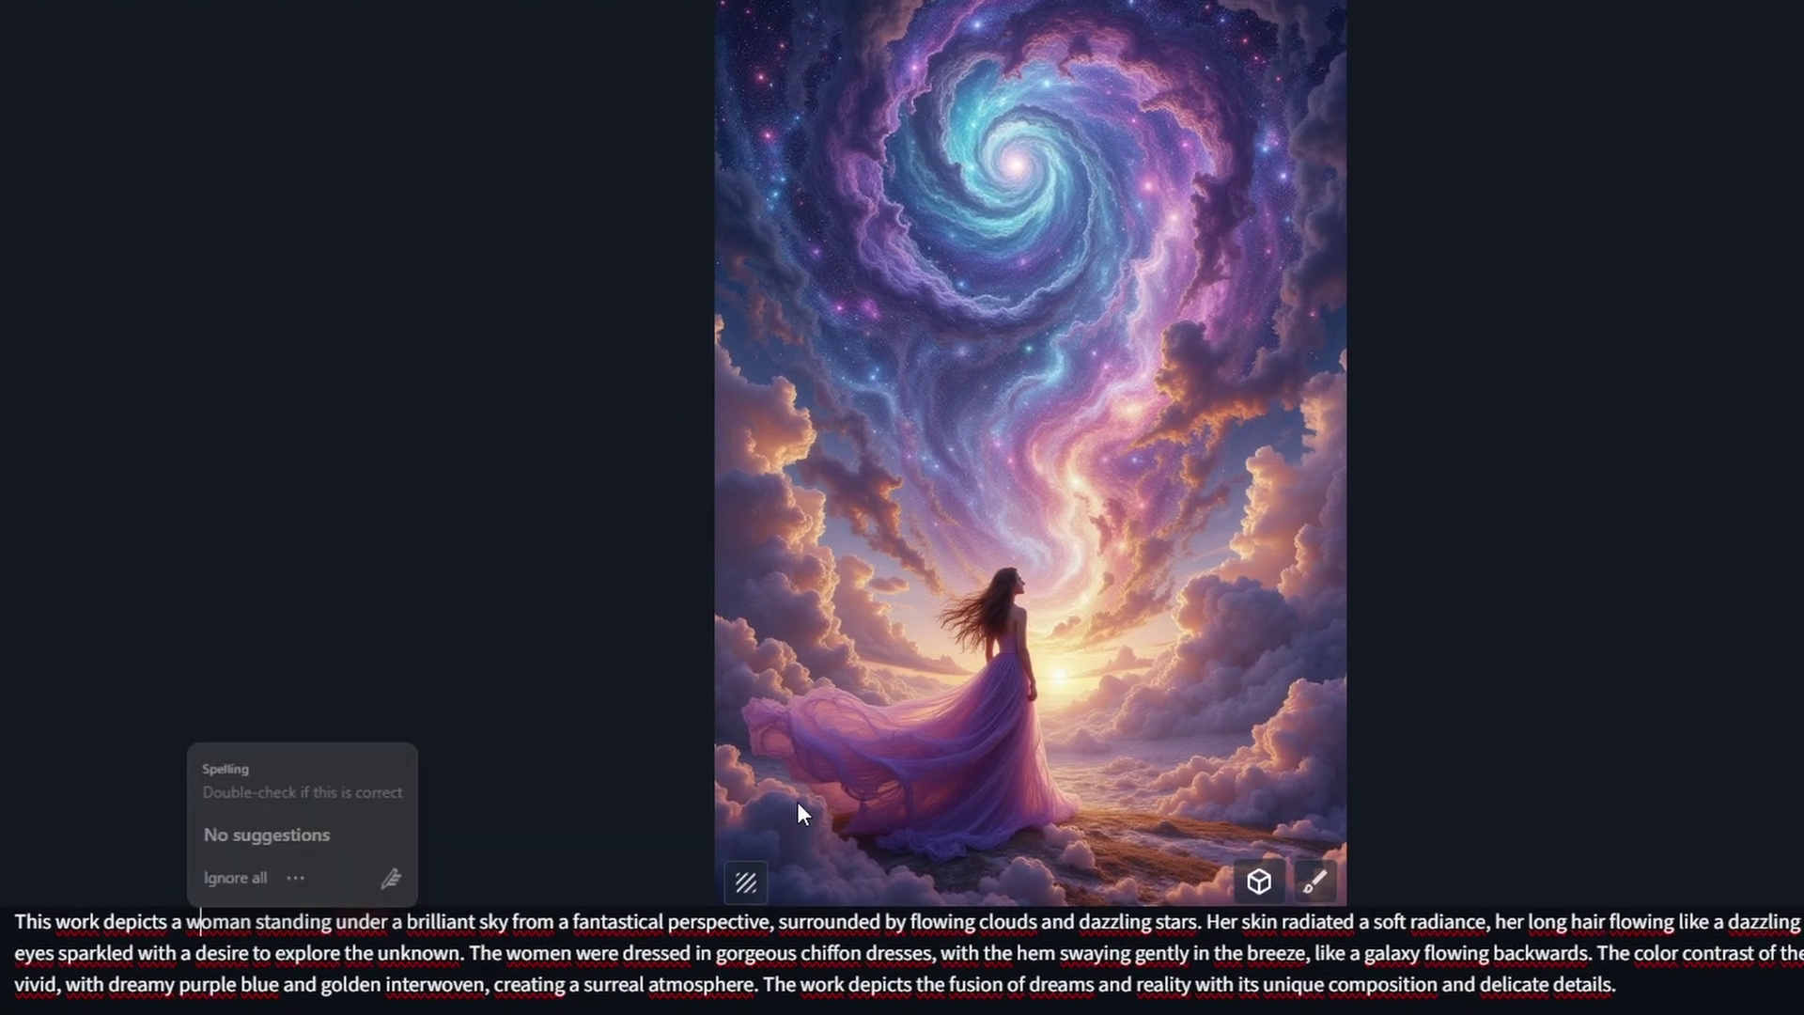
{"action": "key", "text": "Right"}
{"action": "type", "text": "in a w"}
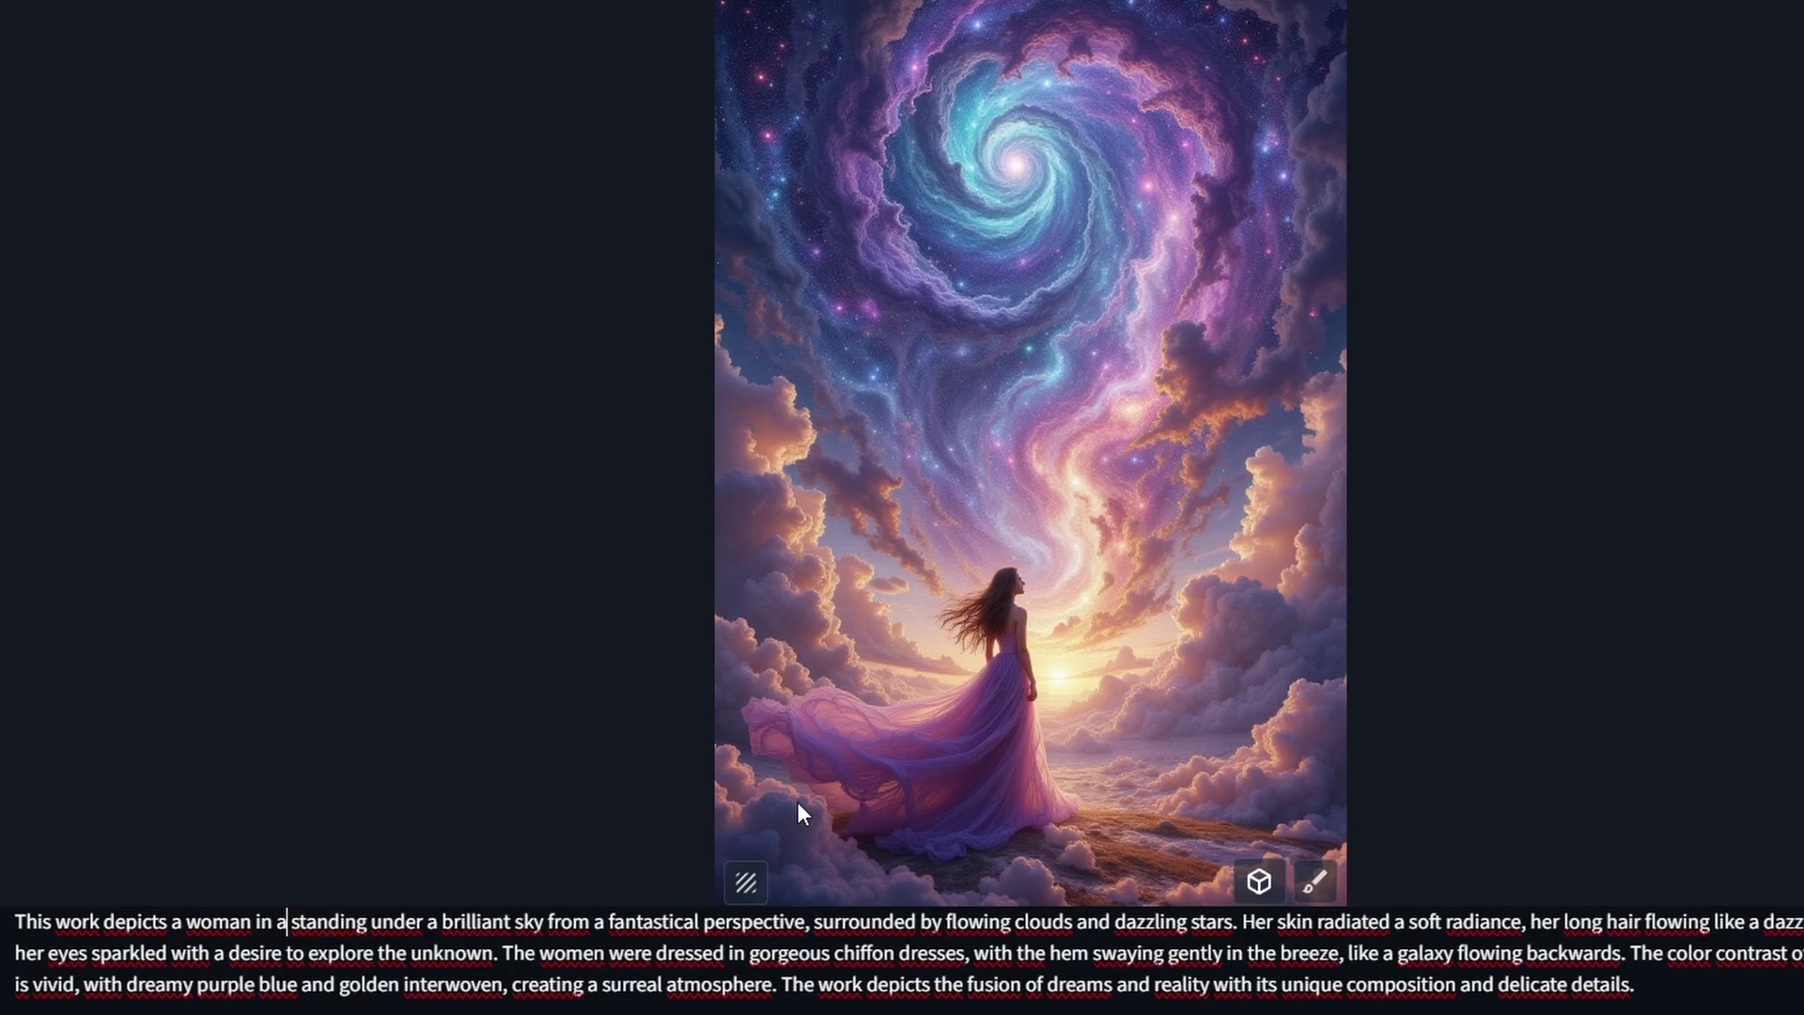
{"action": "type", "text": "izzard"}
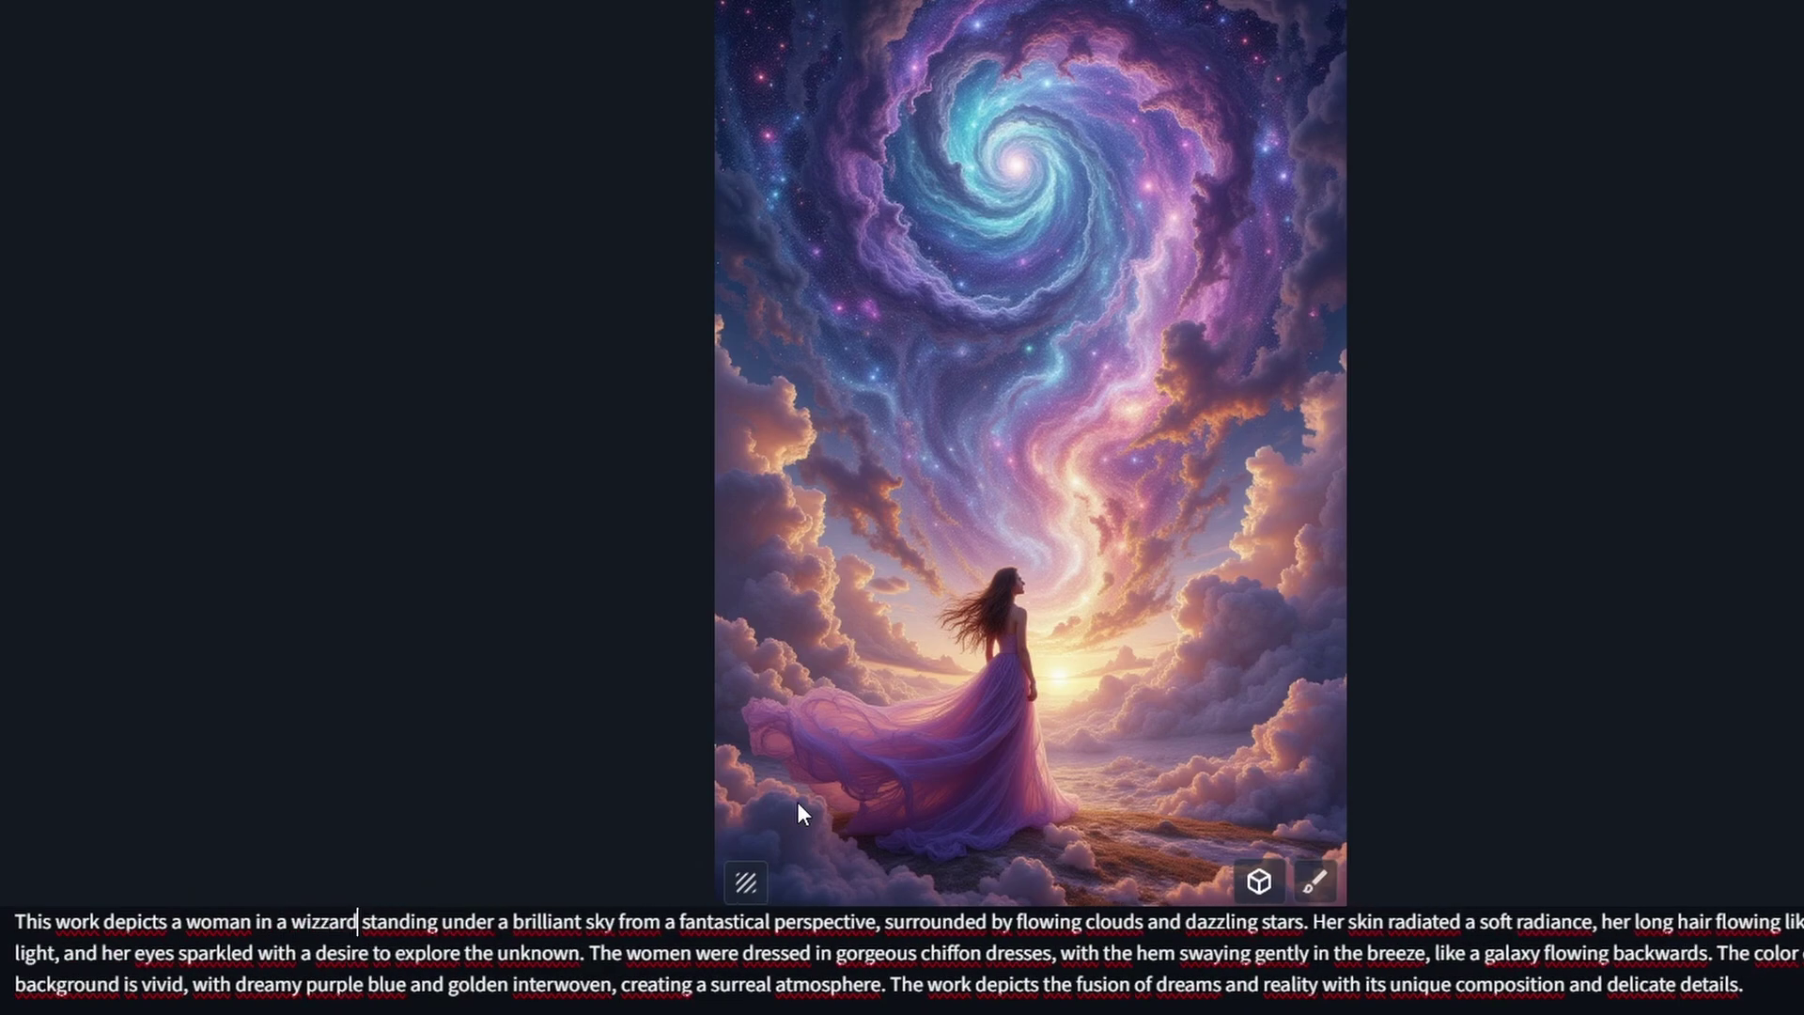
{"action": "type", "text": " robe"}
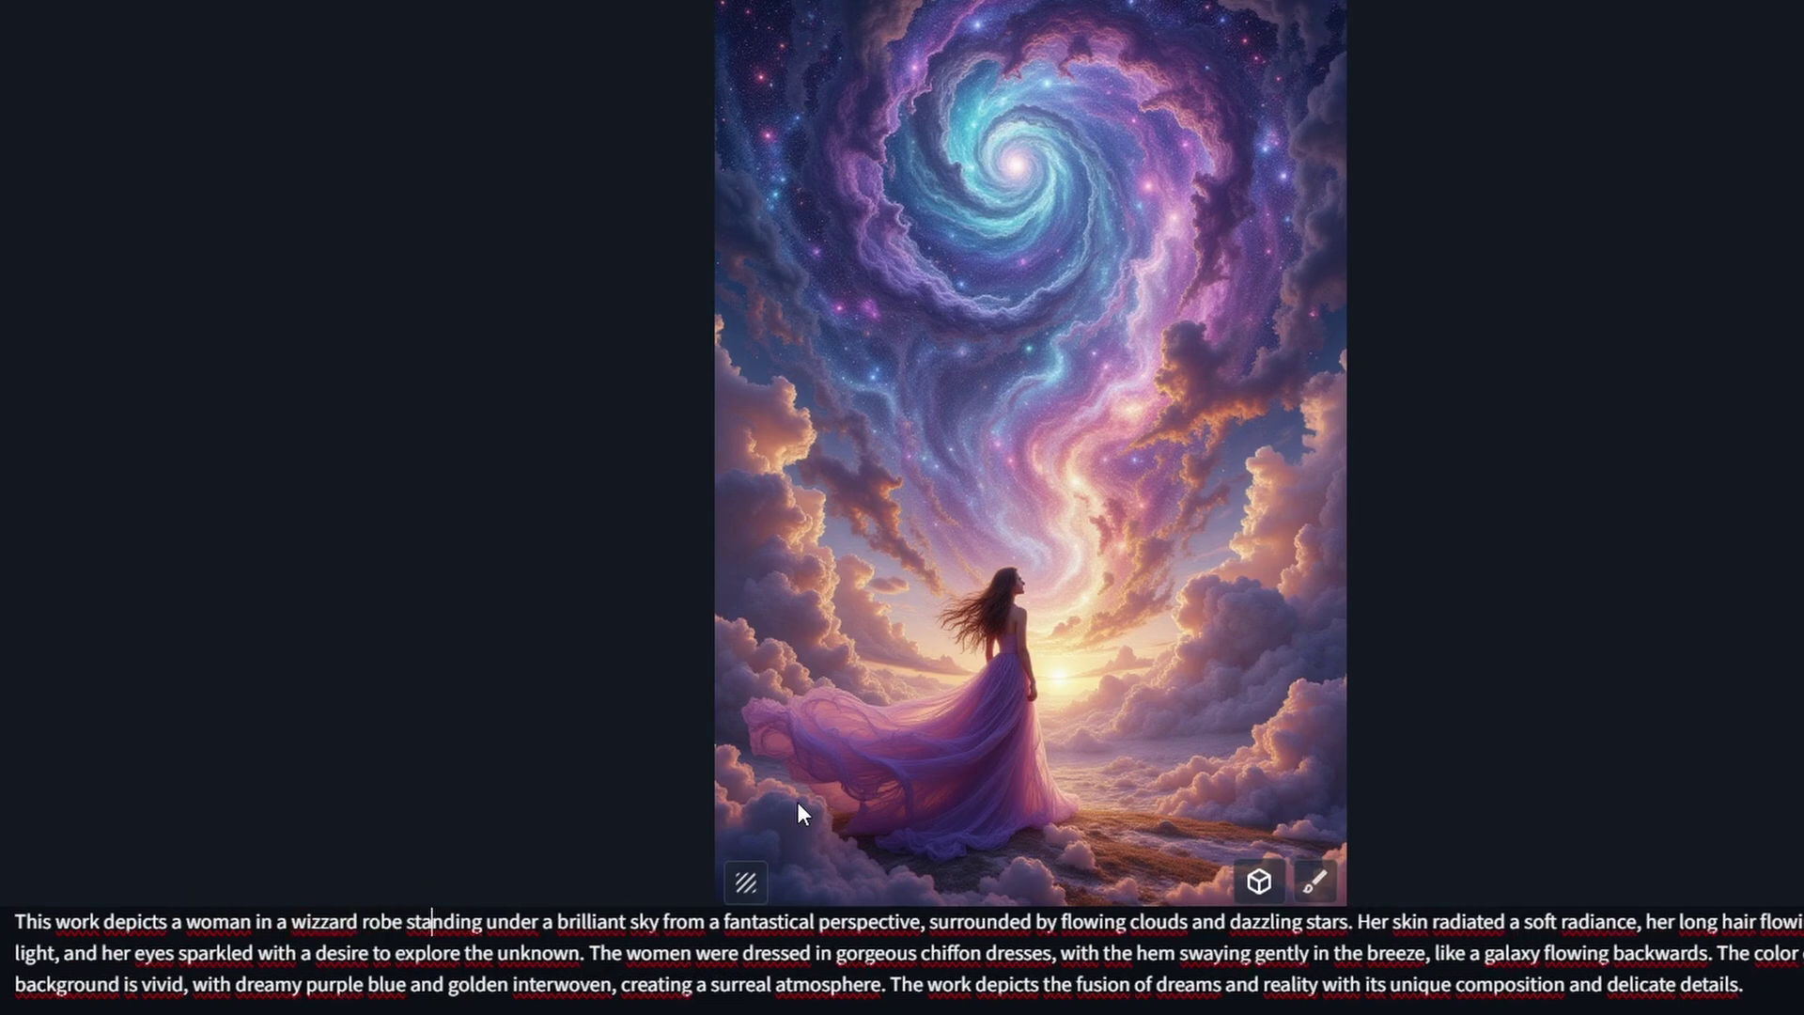
{"action": "key", "text": "Right"}
{"action": "key", "text": "Right"}
{"action": "key", "text": "Right"}
{"action": "key", "text": "Right"}
{"action": "key", "text": "Right"}
{"action": "key", "text": "Right"}
{"action": "key", "text": "Right"}
{"action": "key", "text": "Right"}
{"action": "key", "text": "Right"}
{"action": "key", "text": "Right"}
{"action": "key", "text": "Right"}
{"action": "key", "text": "Right"}
{"action": "key", "text": "Right"}
{"action": "key", "text": "Right"}
{"action": "key", "text": "Right"}
{"action": "key", "text": "Right"}
{"action": "key", "text": "Right"}
{"action": "key", "text": "Right"}
{"action": "key", "text": "Right"}
{"action": "key", "text": "Right"}
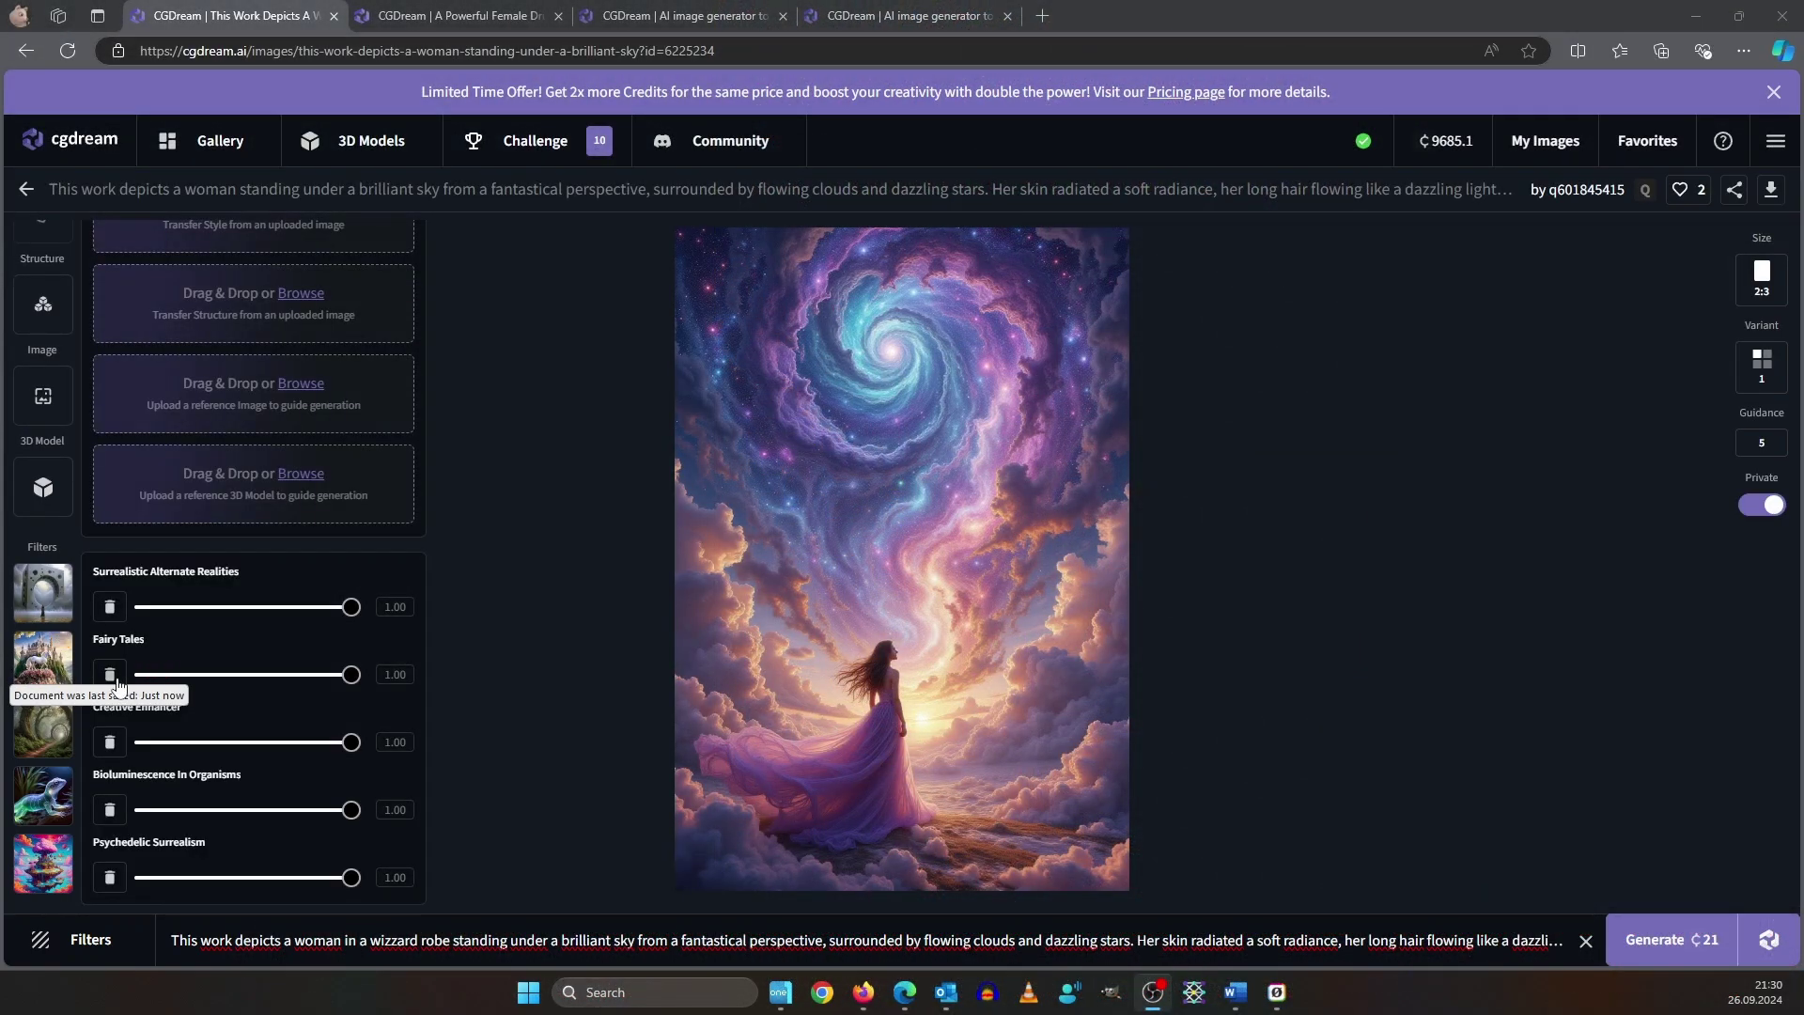
- Delete the Fairy Tales and Bioluminescence In Organisms filters and show the recommended filters
{"action": "left_click", "coordinate": [114, 680]}
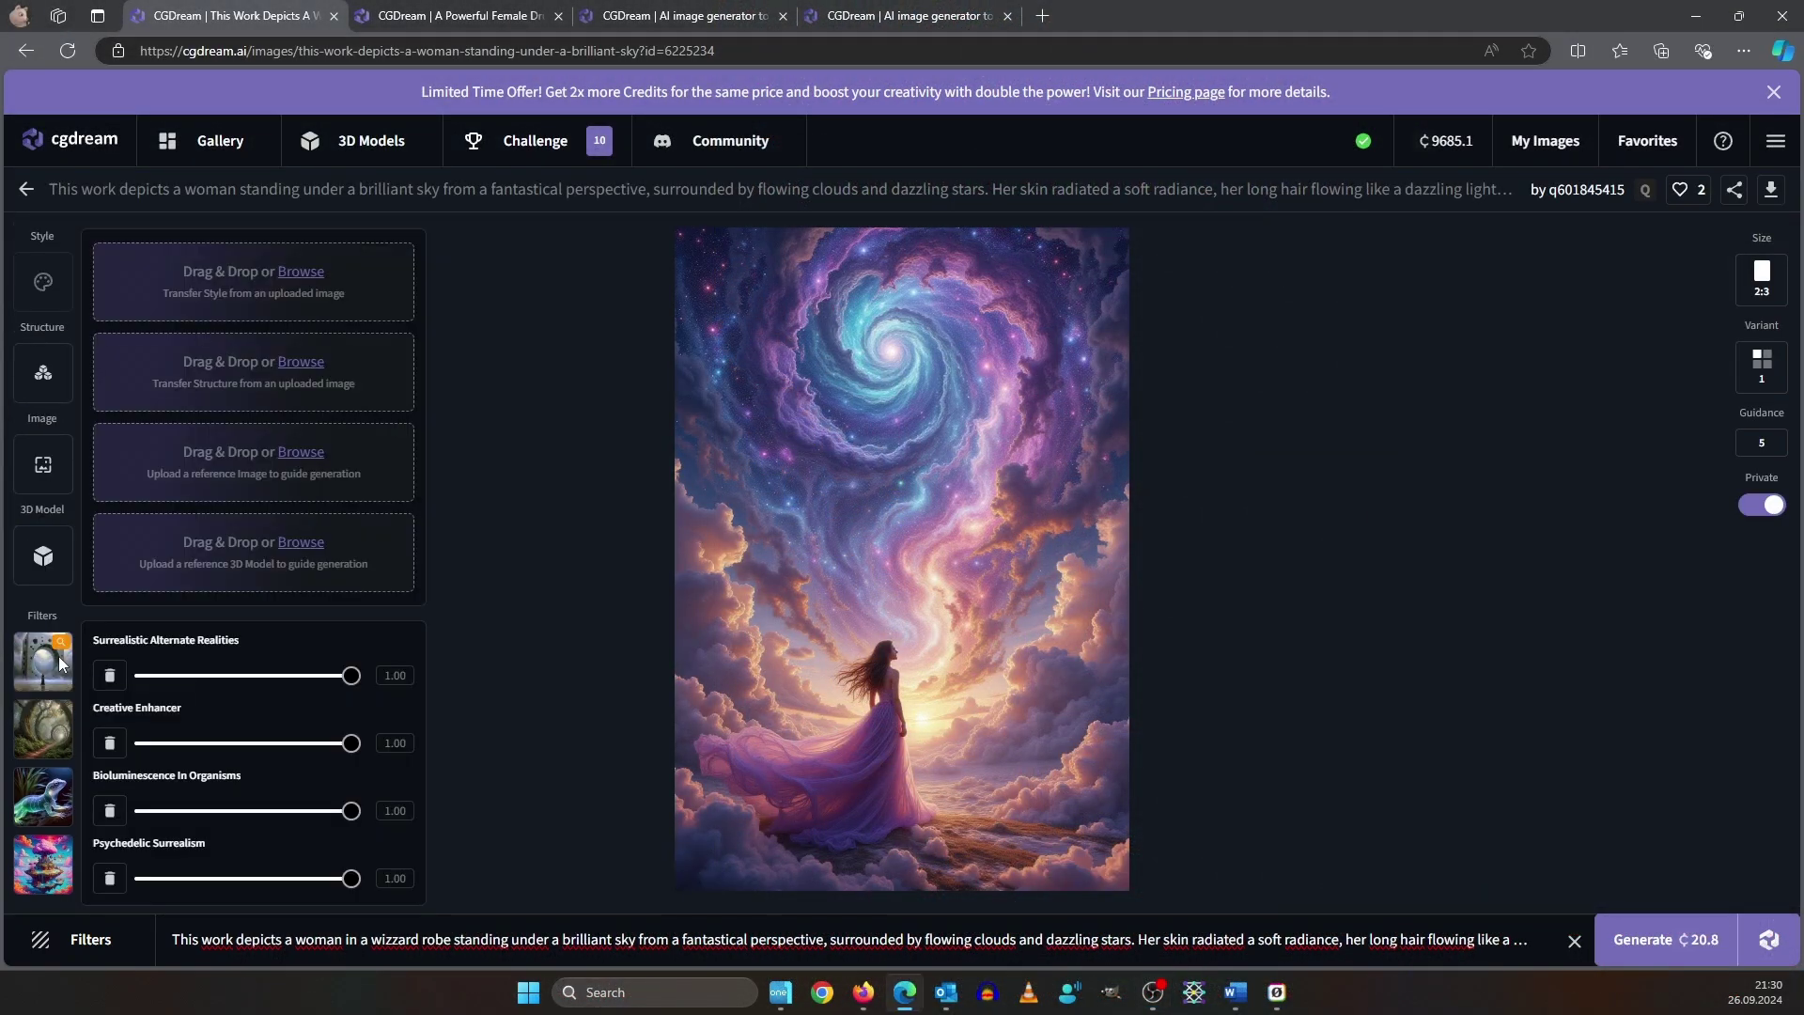
{"action": "left_click", "coordinate": [107, 814]}
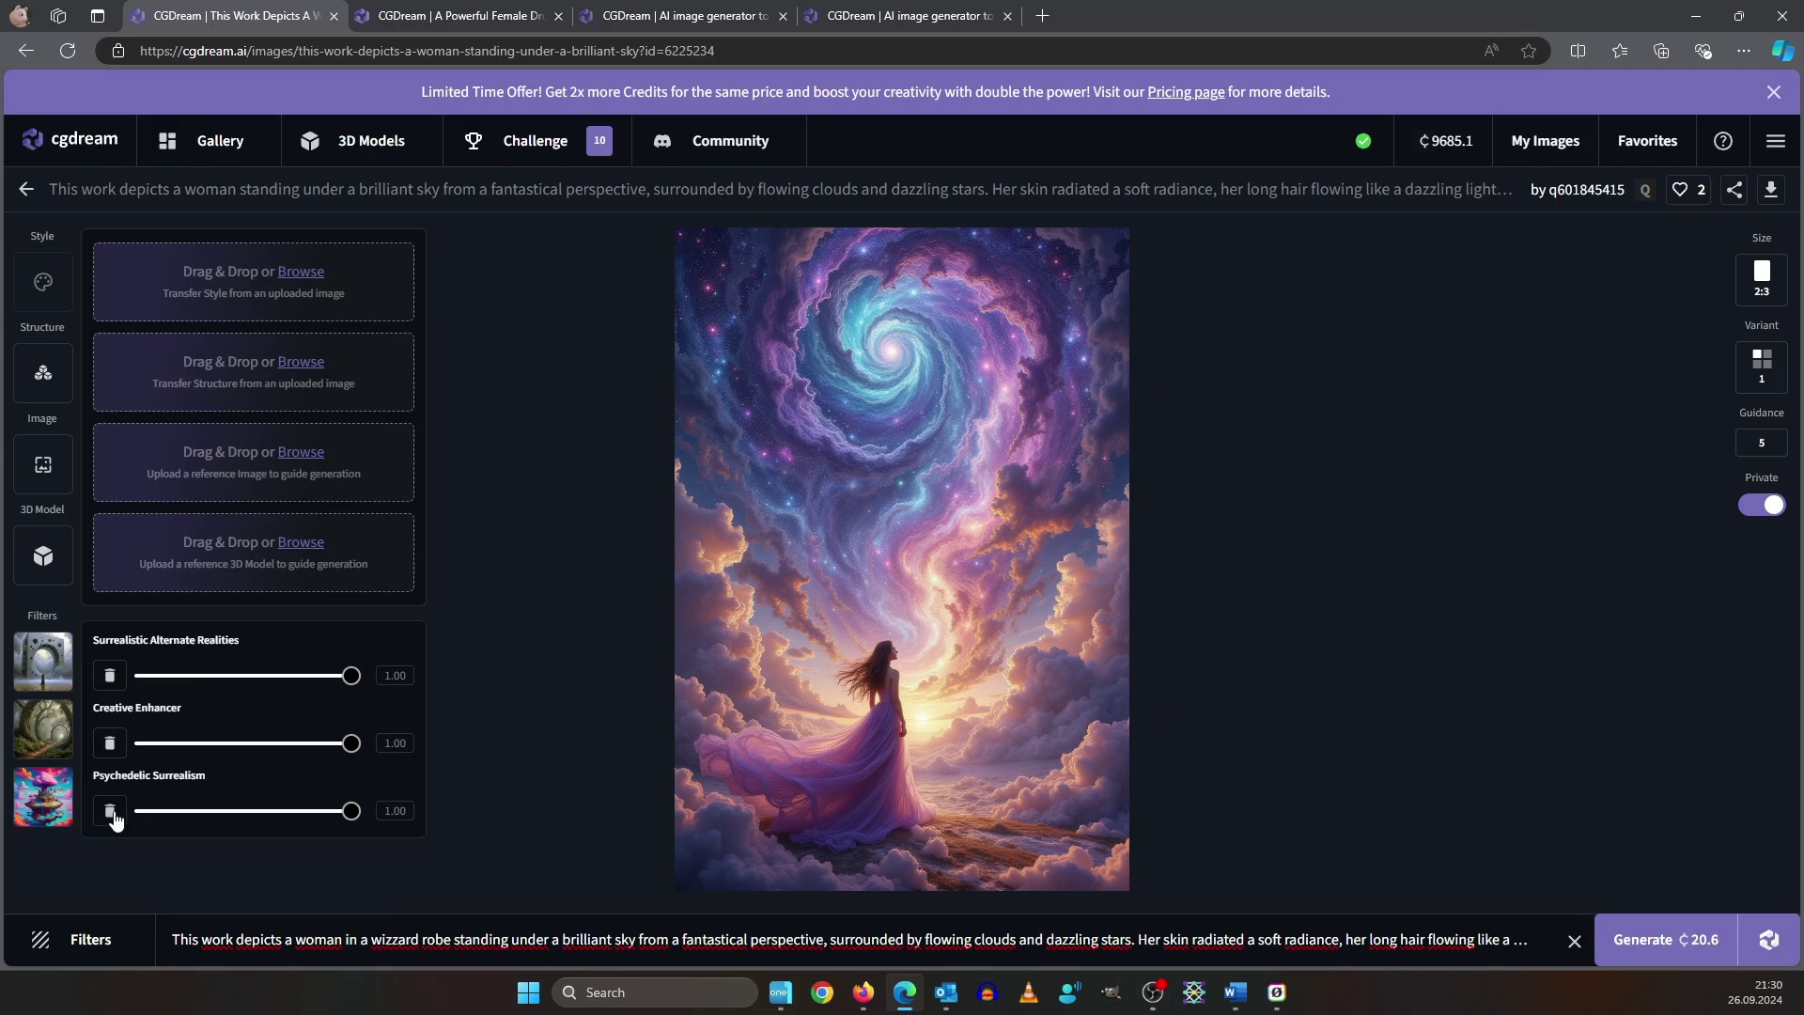
{"action": "left_click", "coordinate": [105, 957]}
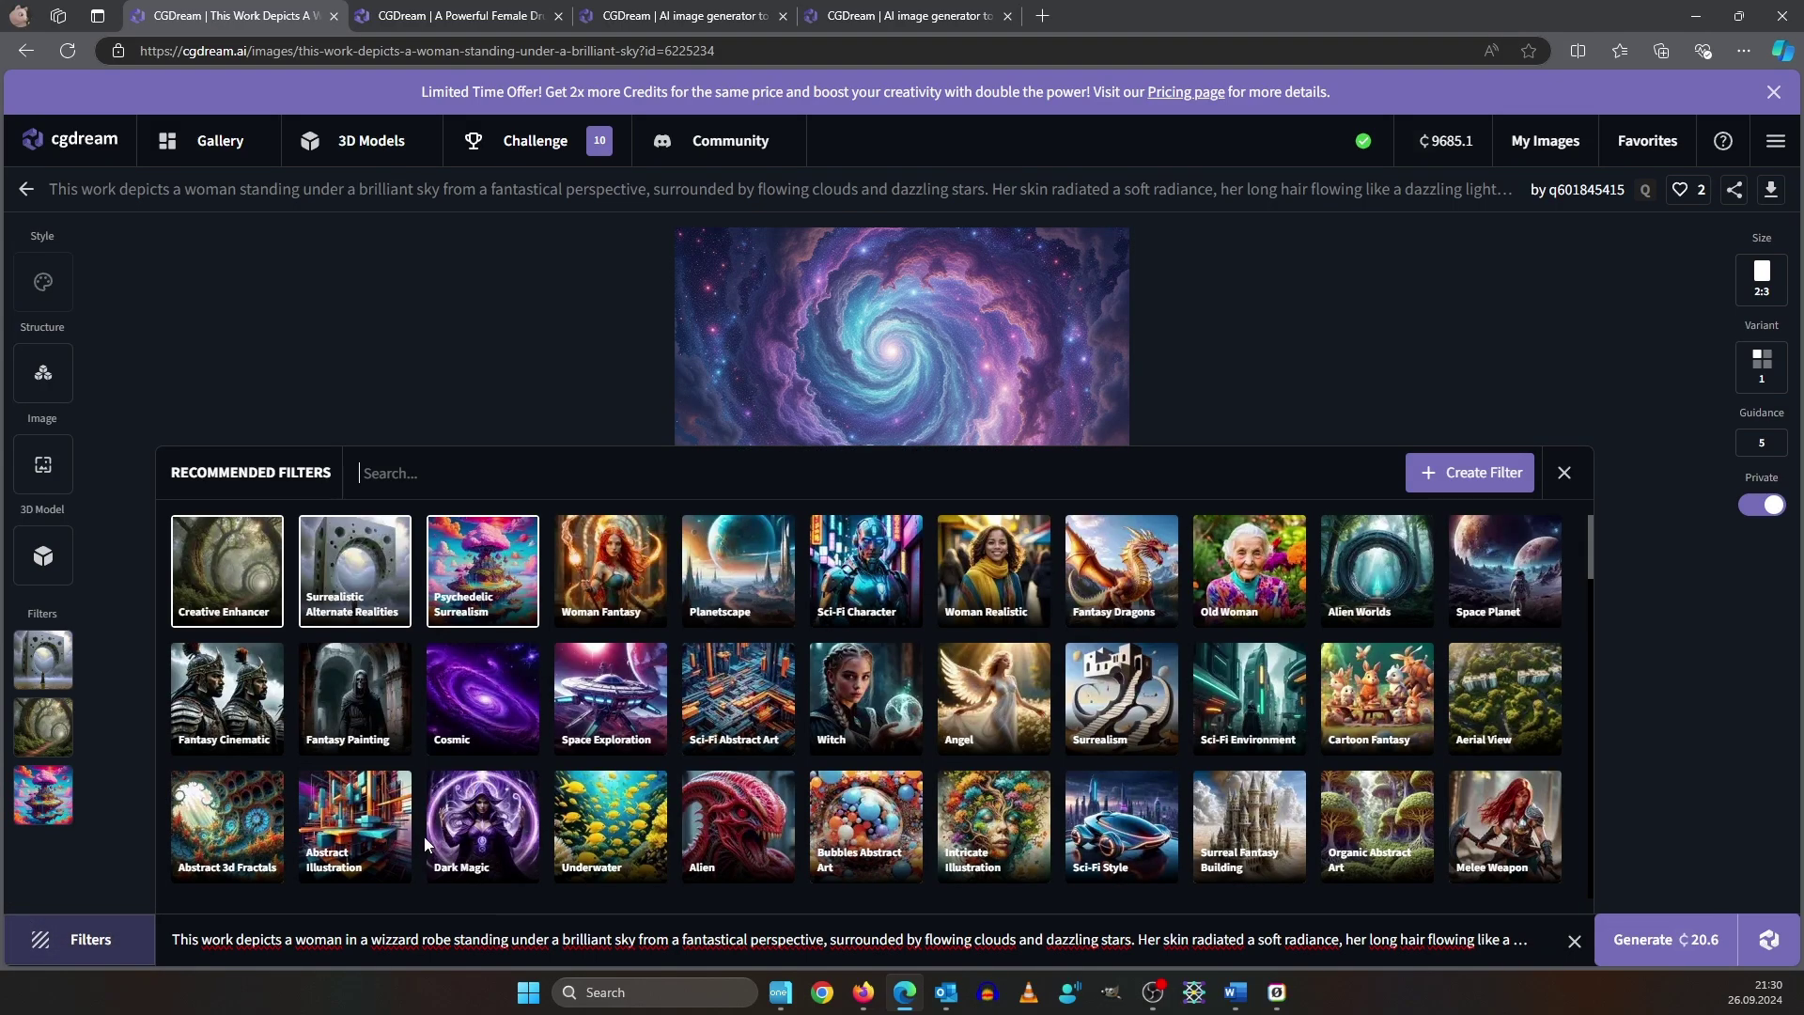
- Add the Woman Fantasy and Alien Worlds filters, dropping Fantasy Dragons, and show the applied filters
{"action": "left_click", "coordinate": [625, 609]}
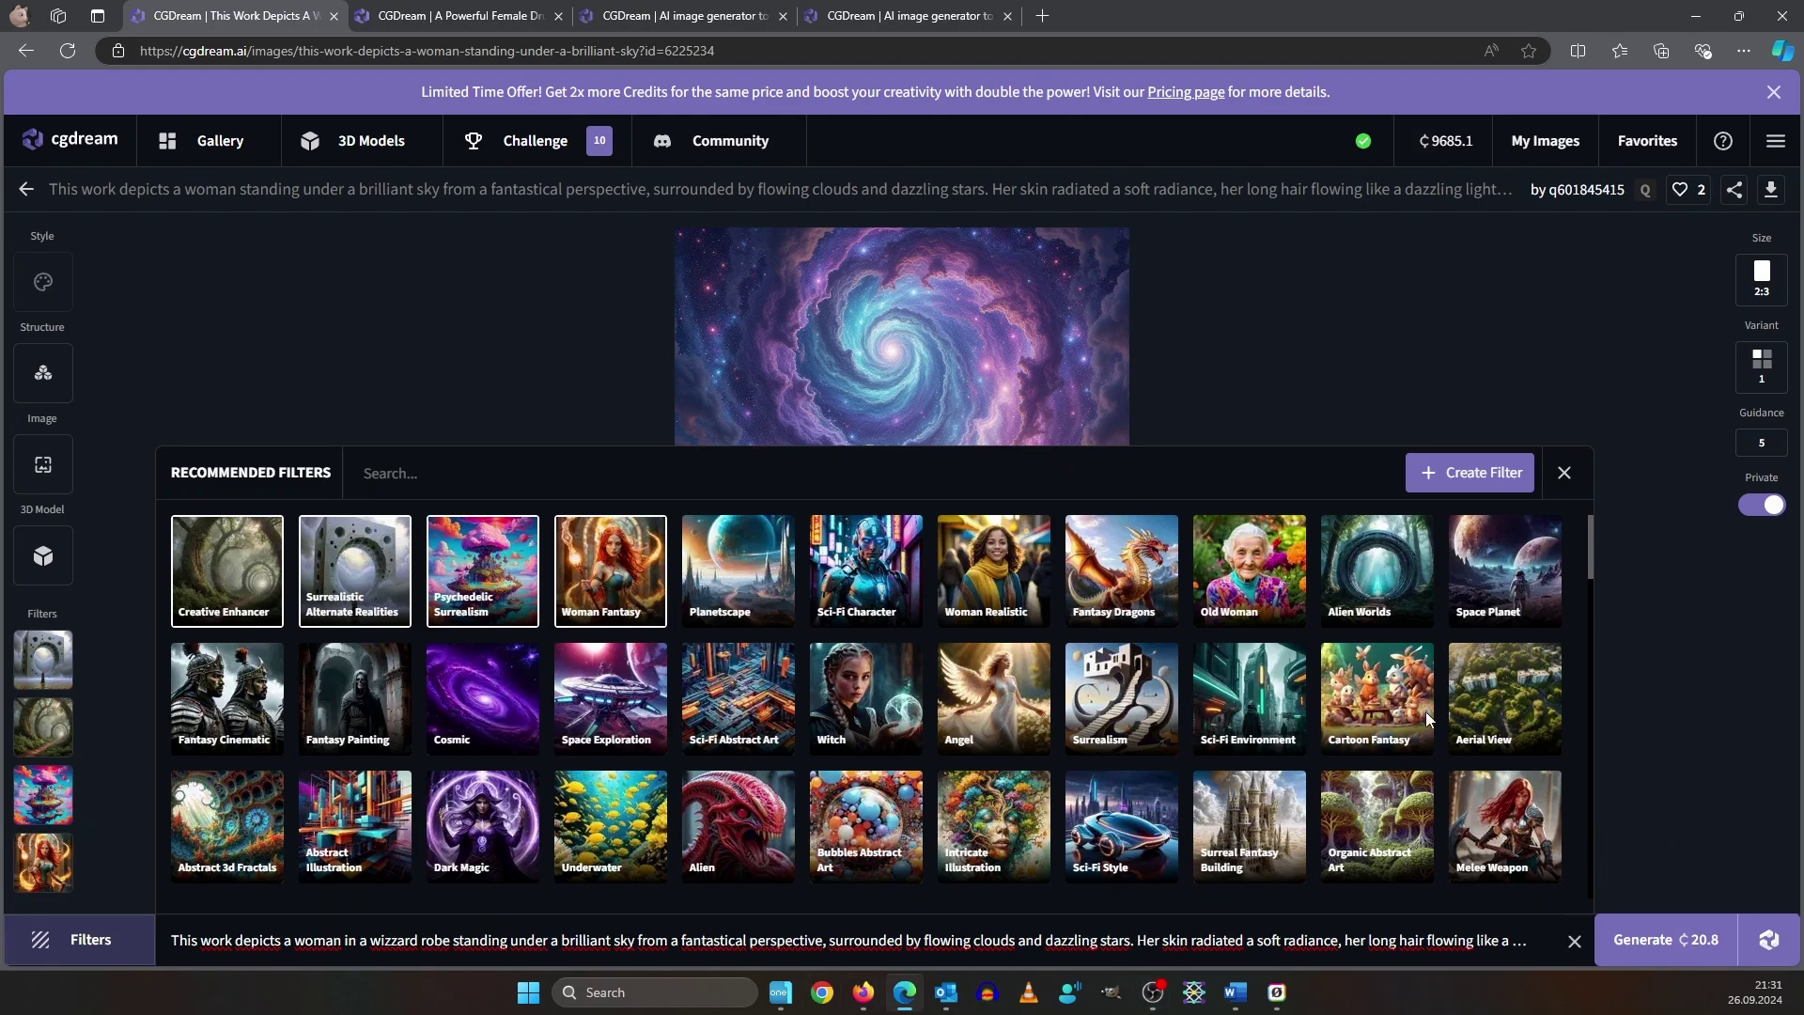
{"action": "left_click", "coordinate": [1128, 587]}
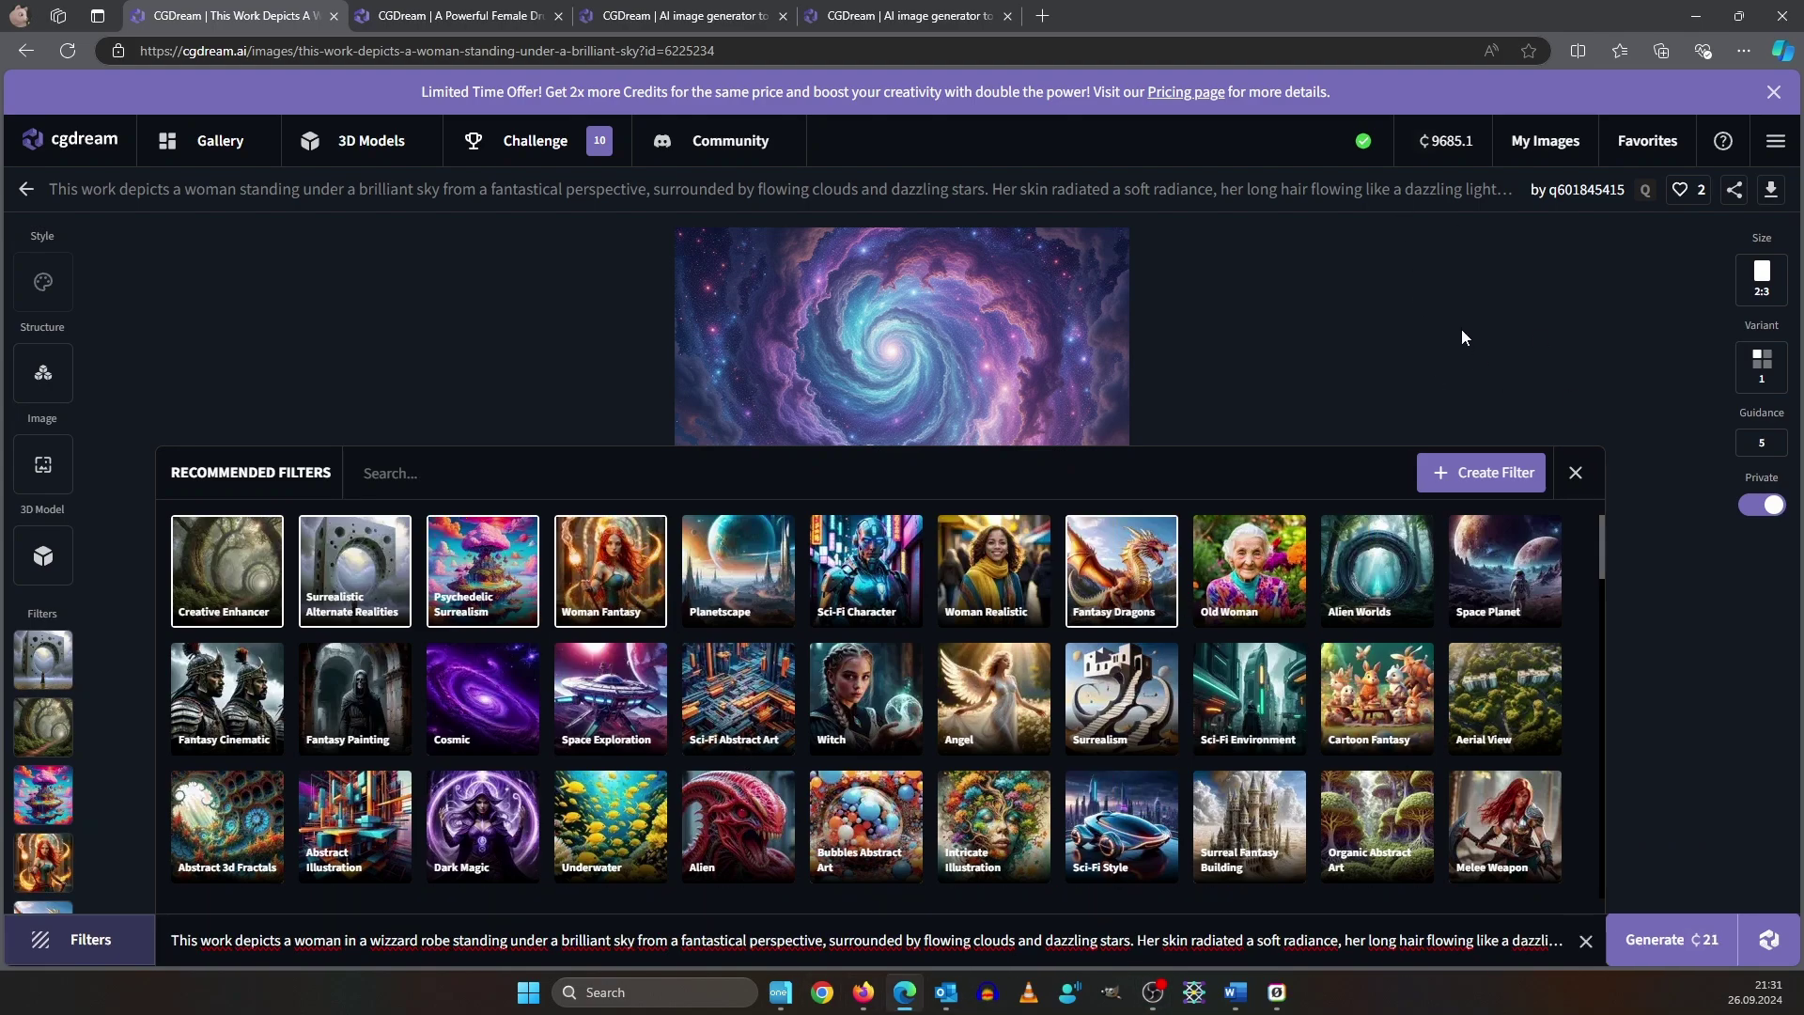
{"action": "left_click", "coordinate": [1128, 578]}
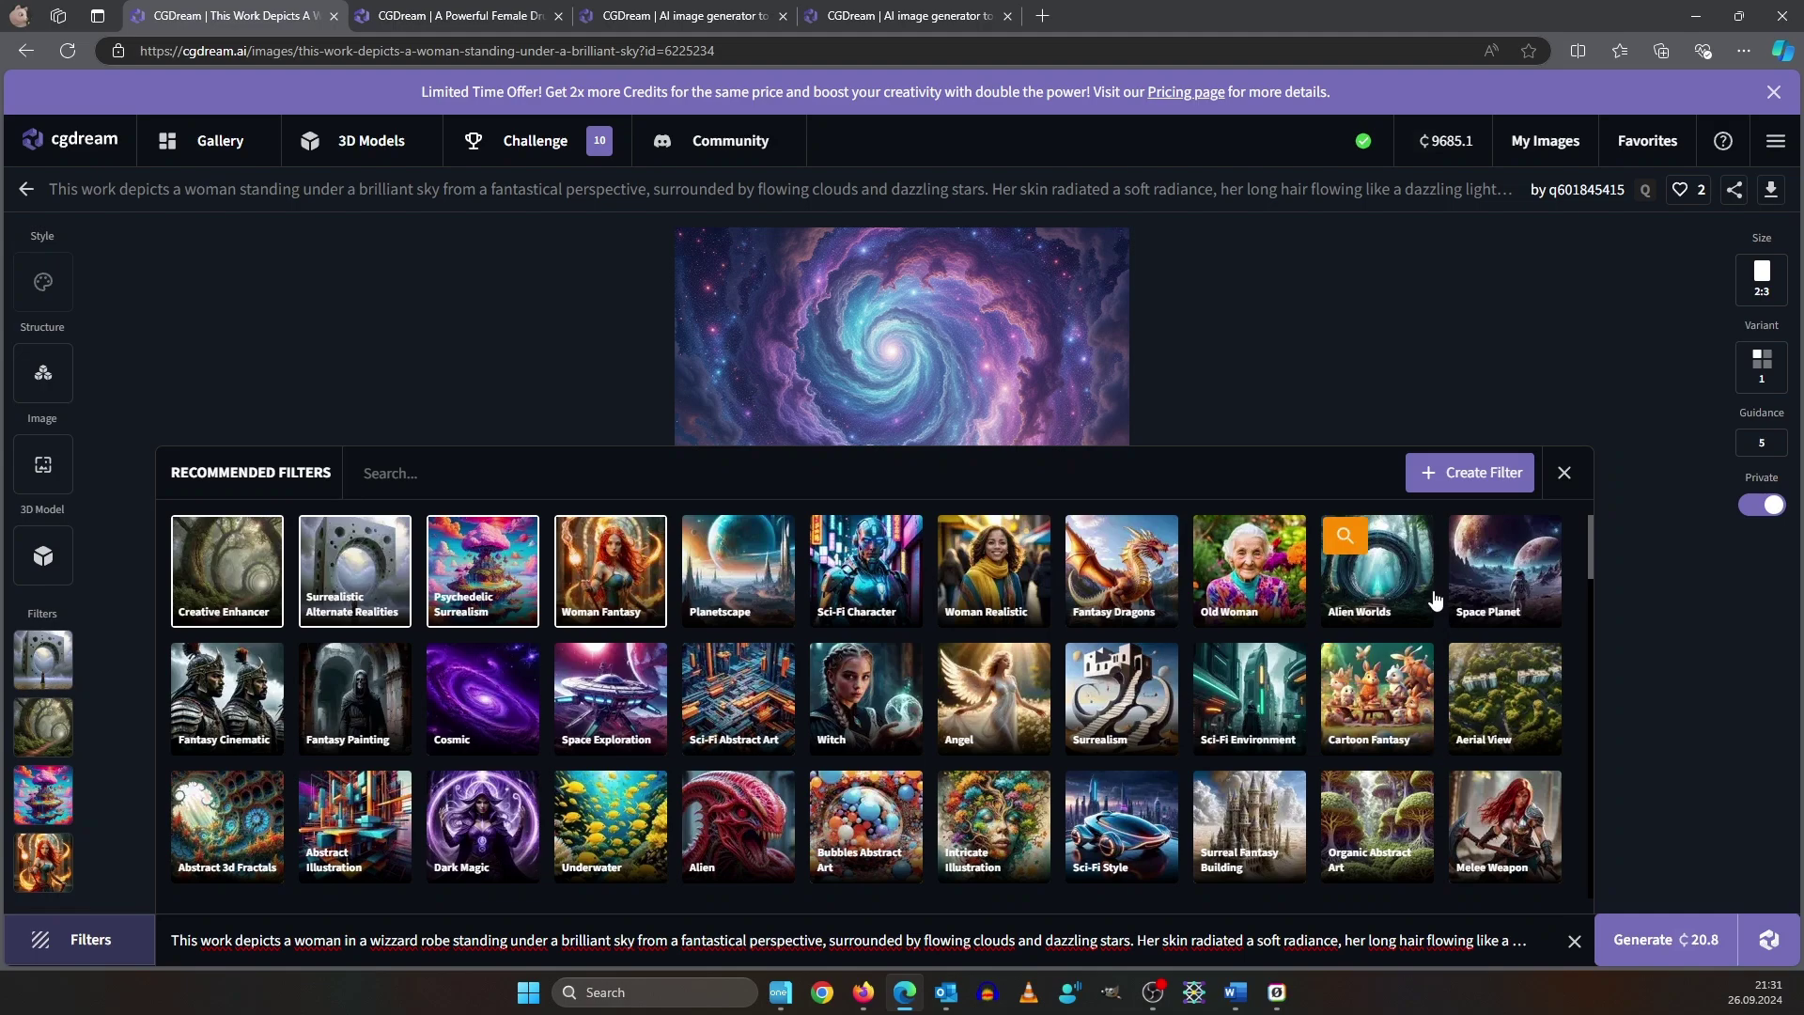
{"action": "left_click", "coordinate": [1386, 609]}
{"action": "left_click", "coordinate": [1576, 472]}
{"action": "left_click", "coordinate": [65, 803]}
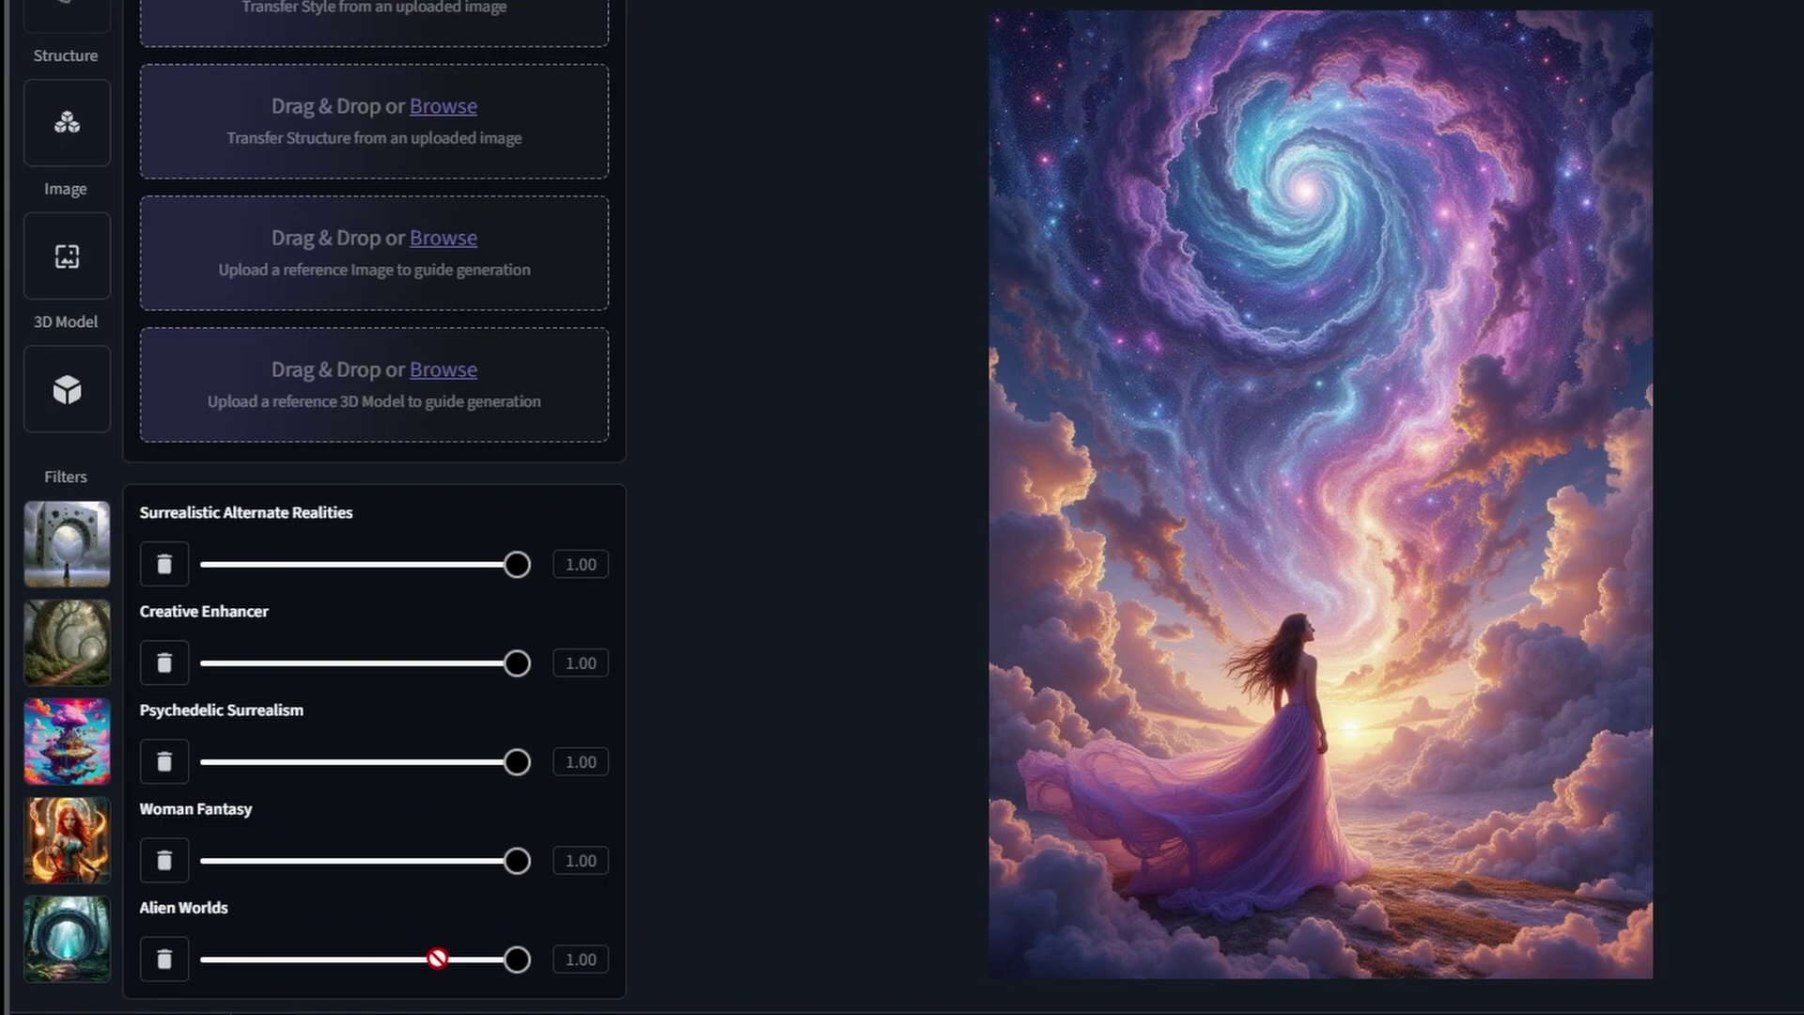
- Lower the Alien Worlds and Psychedelic Surrealism filter strengths to about 0.45
{"action": "left_click_drag", "start_coordinate": [526, 958], "coordinate": [306, 960]}
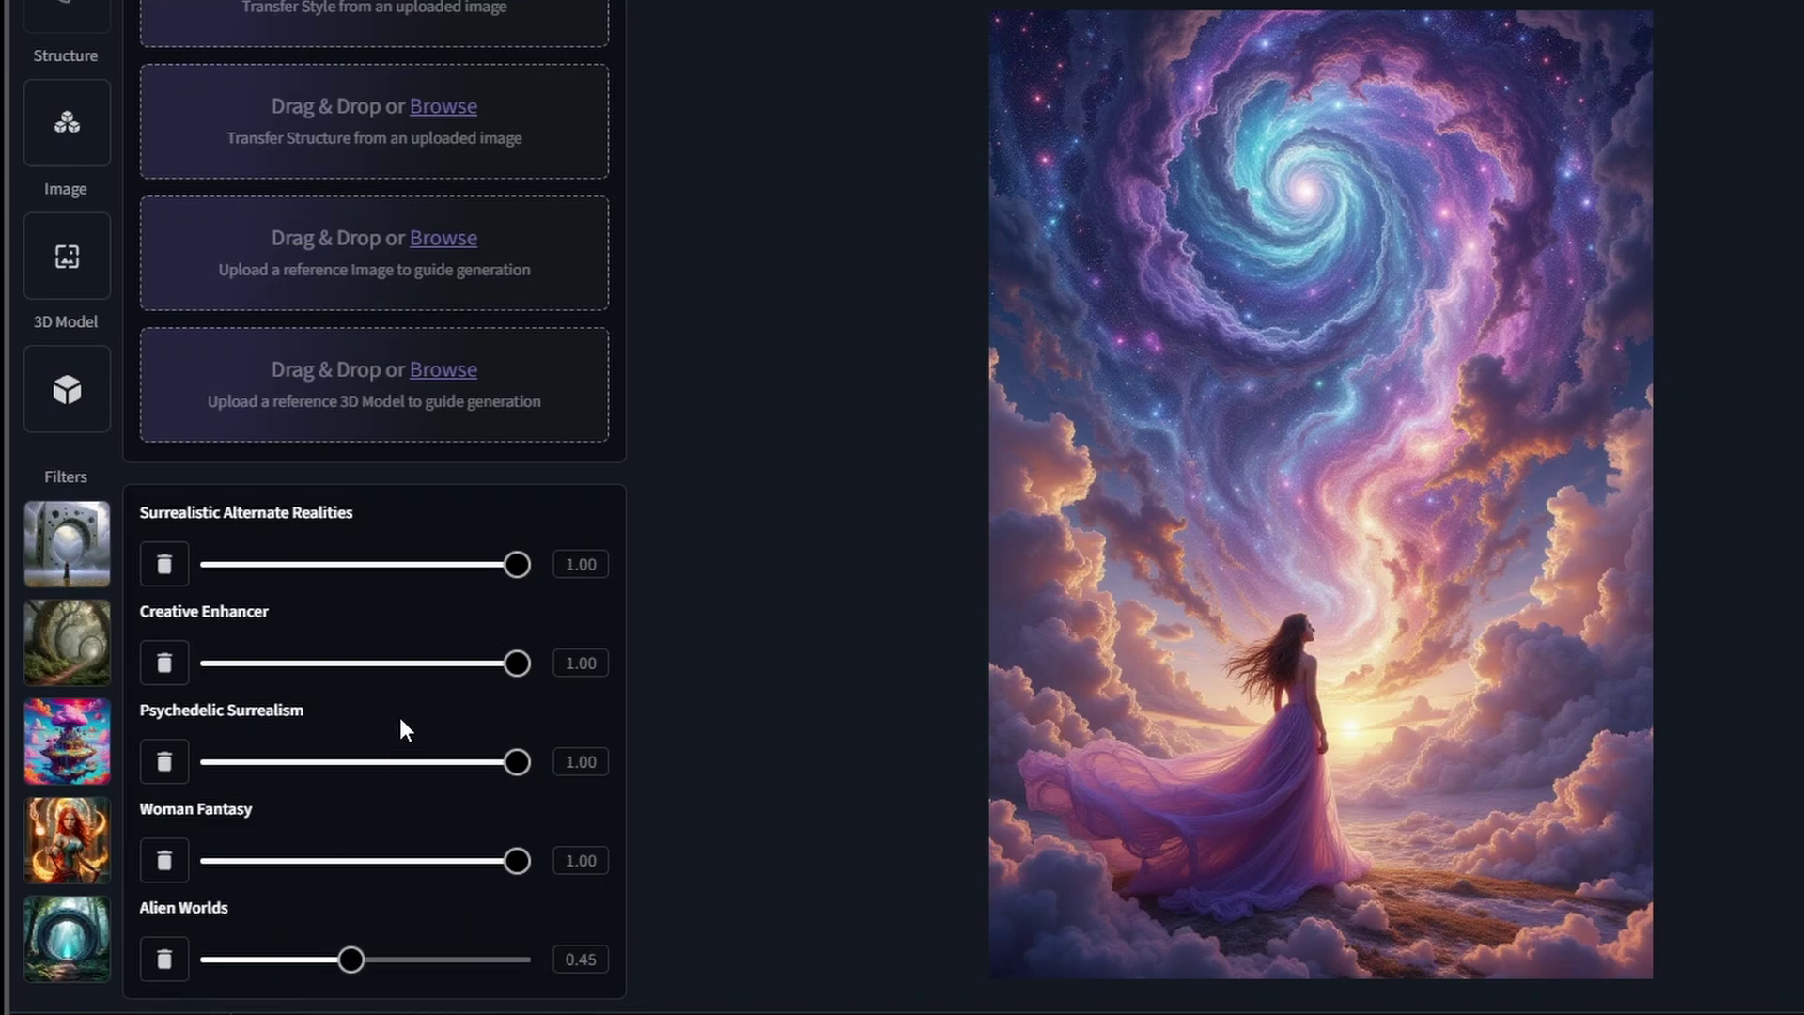
{"action": "left_click_drag", "start_coordinate": [516, 775], "coordinate": [351, 793]}
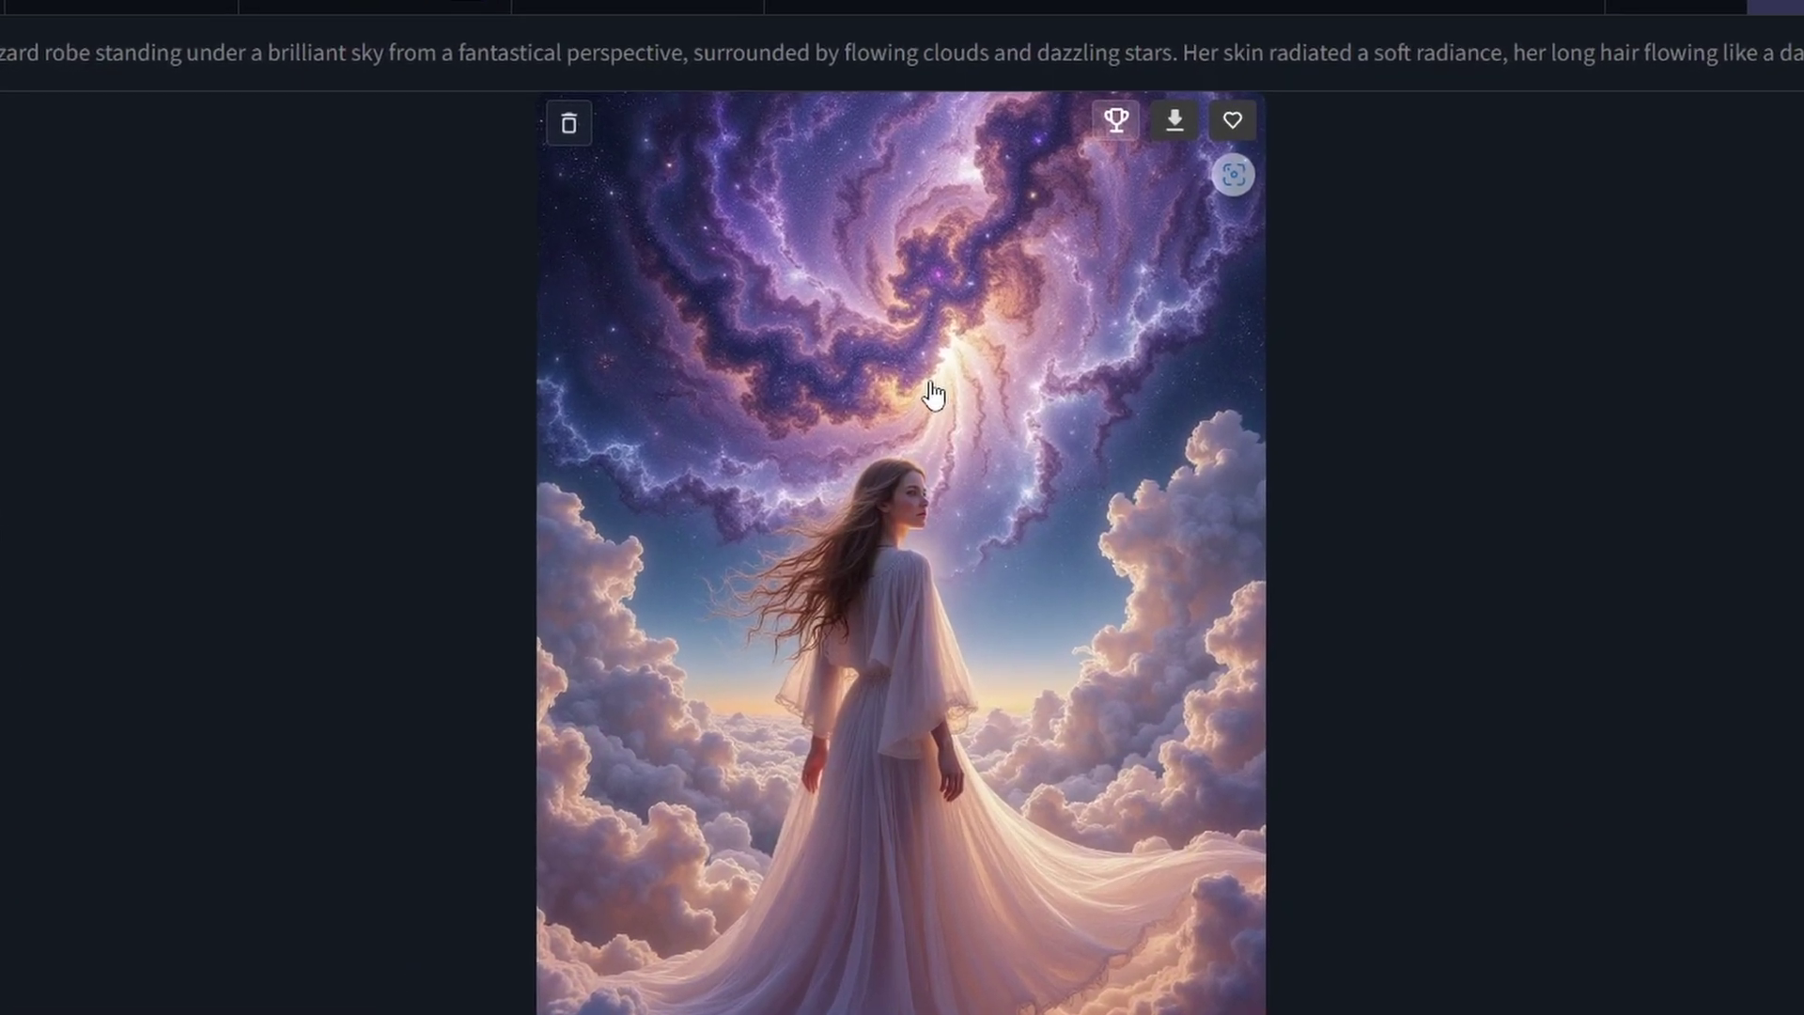
- View the newly generated wizzard-robe image full size, briefly switching to another program and back
{"action": "left_click", "coordinate": [931, 397]}
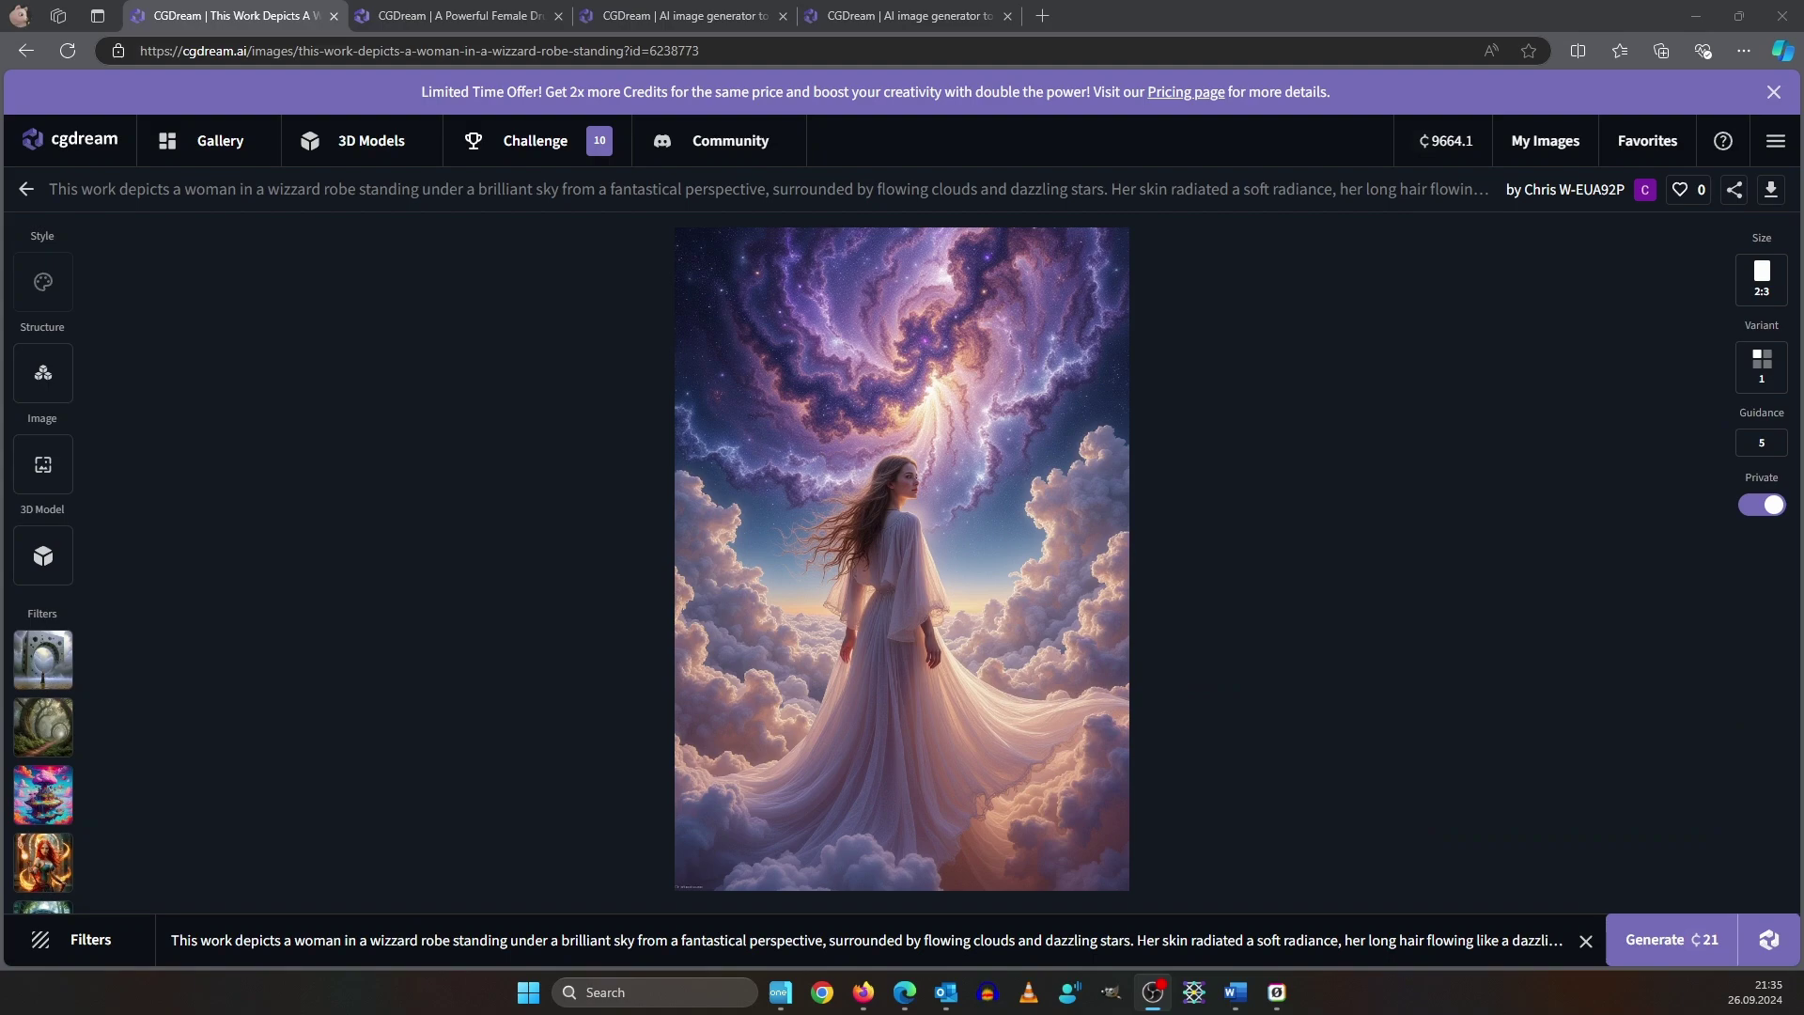
{"action": "key", "text": "alt+Tab"}
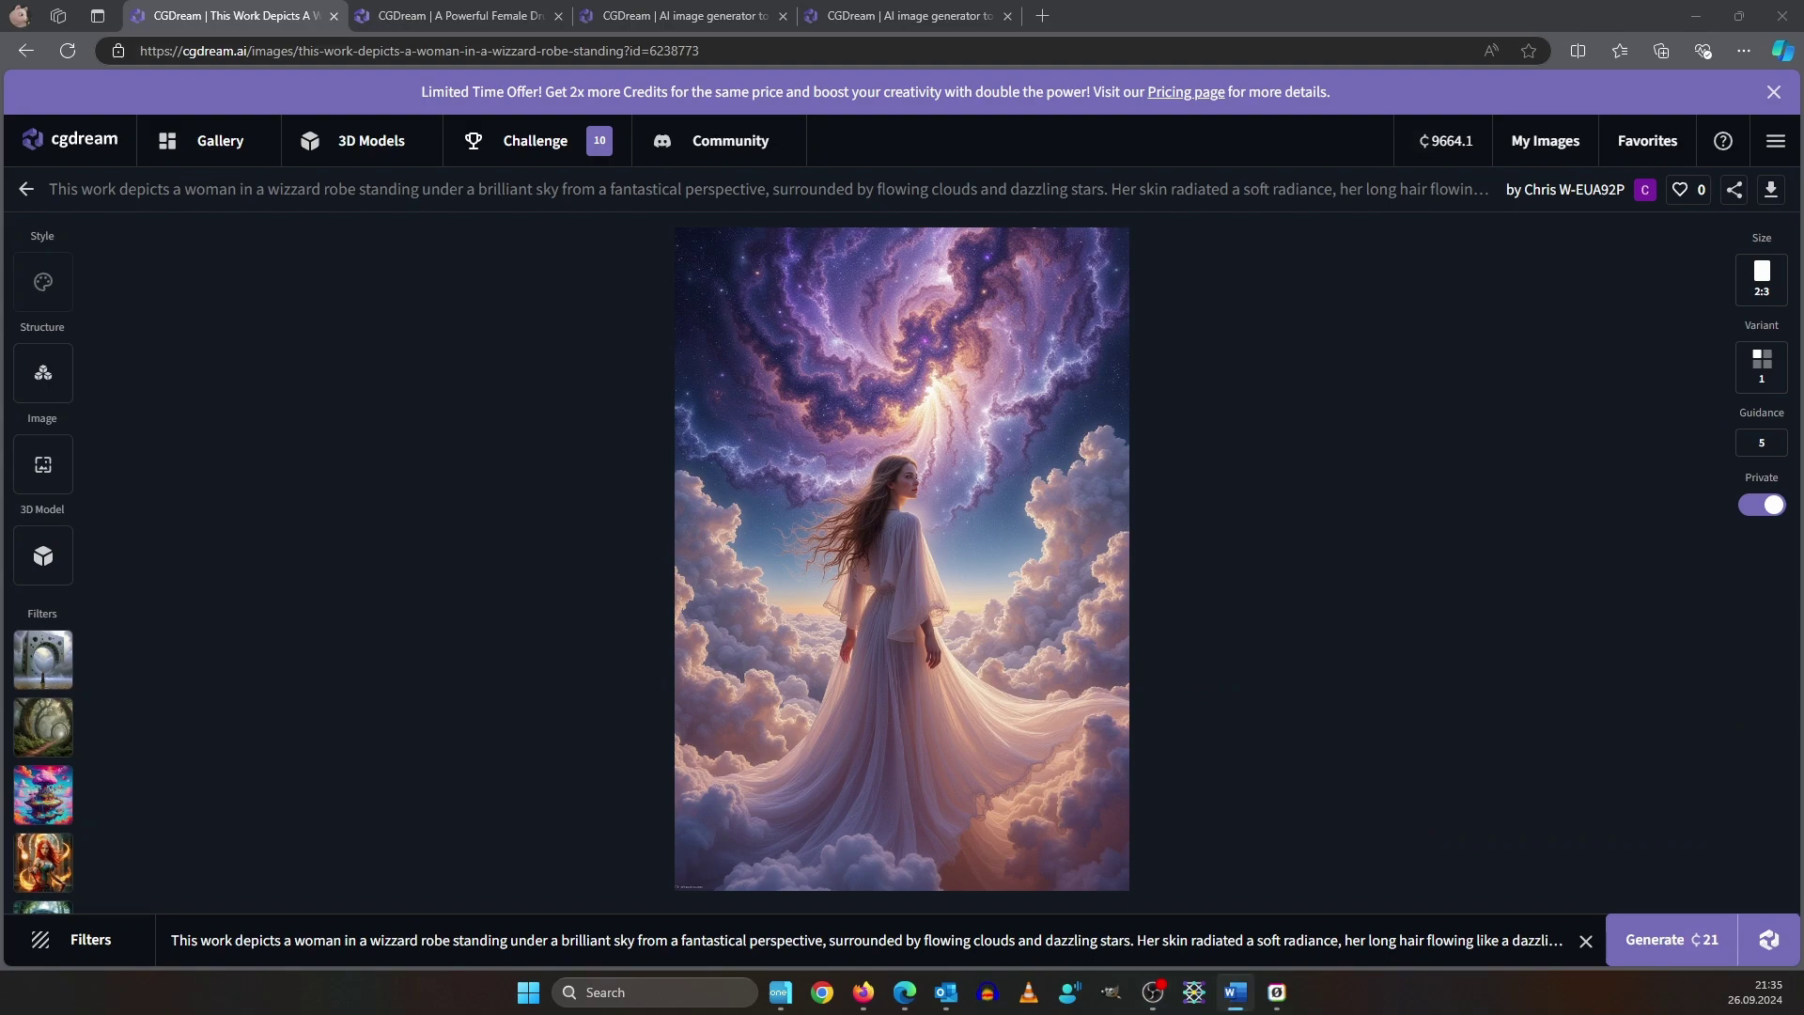
{"action": "key", "text": "alt+Tab"}
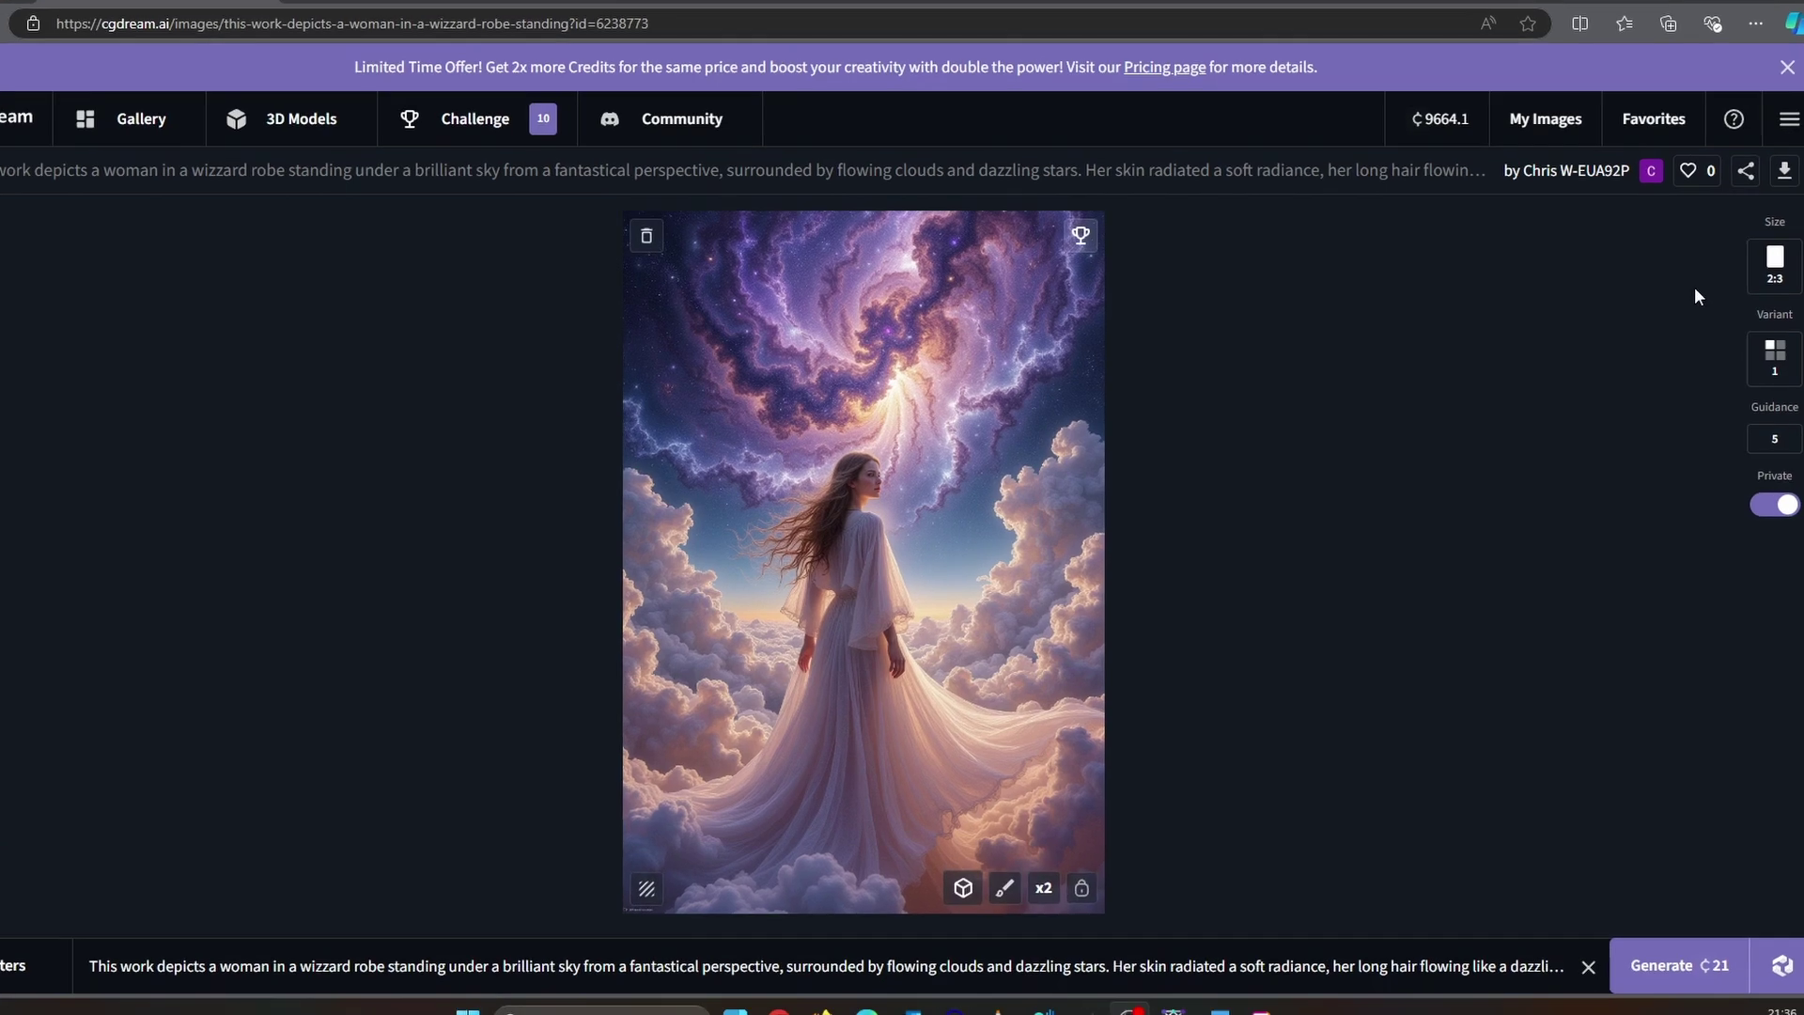
- In the generation settings, choose a 16:9 aspect ratio and one variation
{"action": "left_click", "coordinate": [1762, 275]}
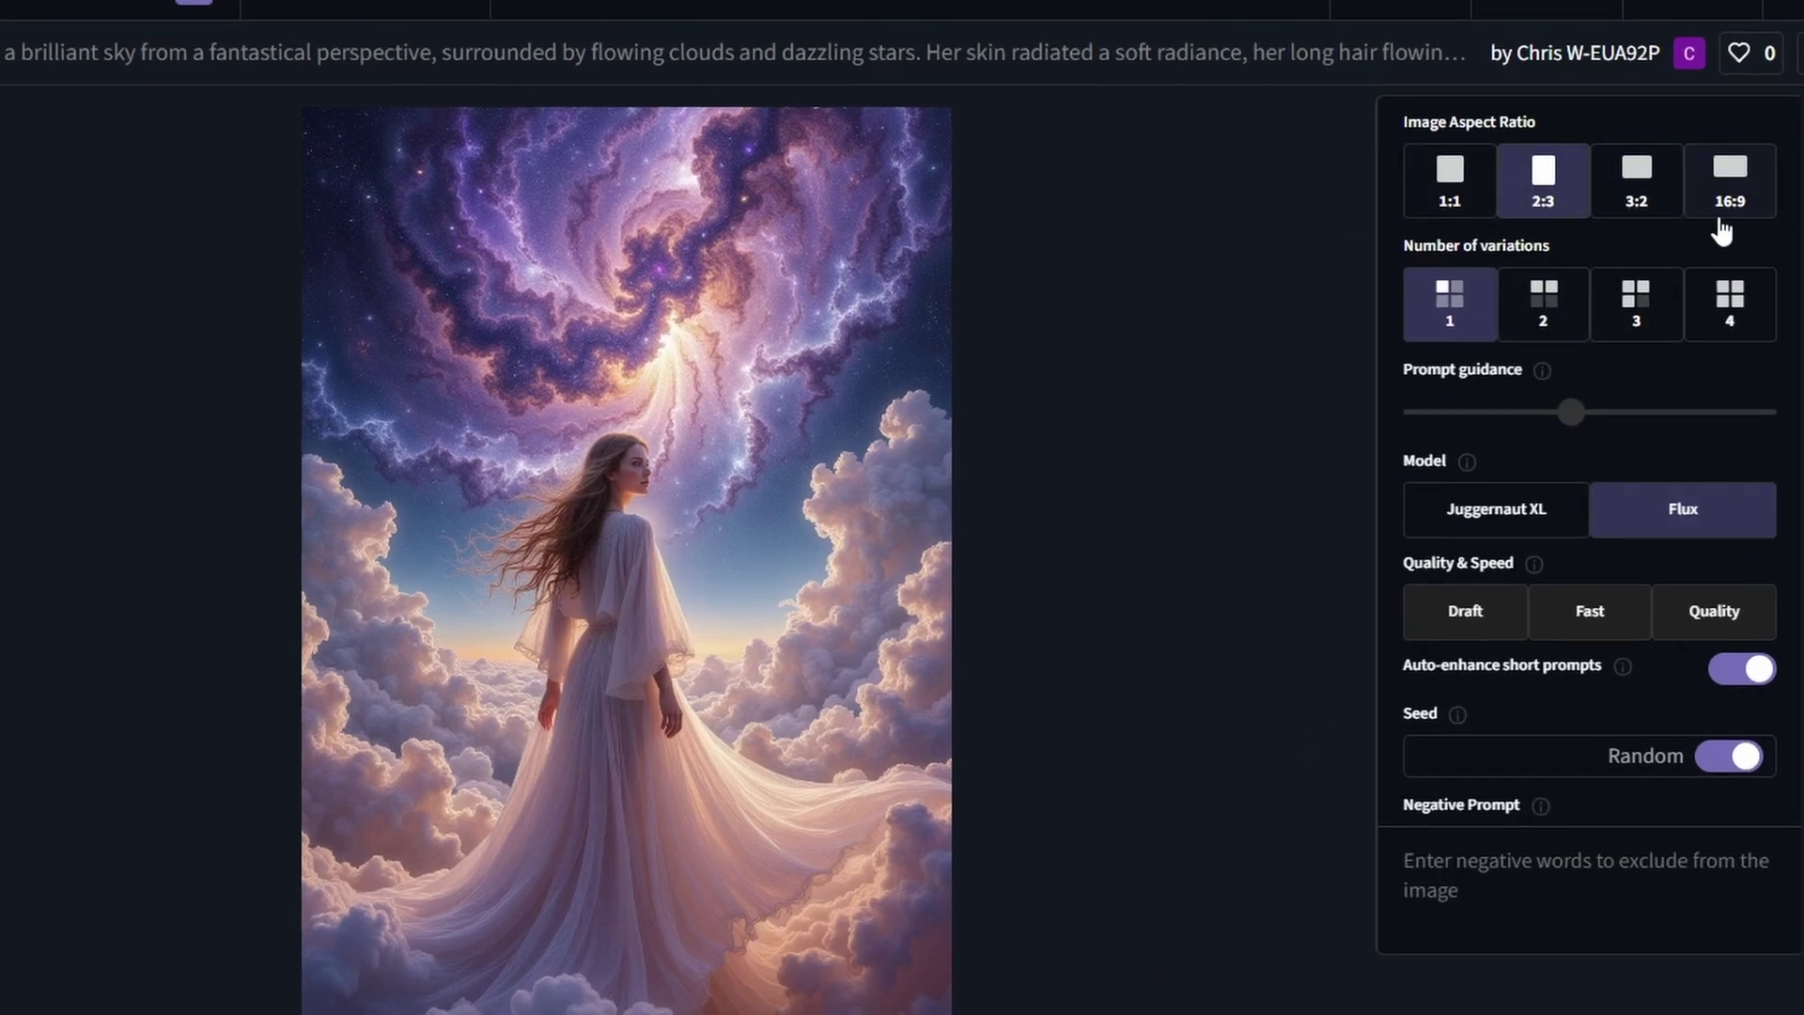
{"action": "left_click", "coordinate": [1732, 188]}
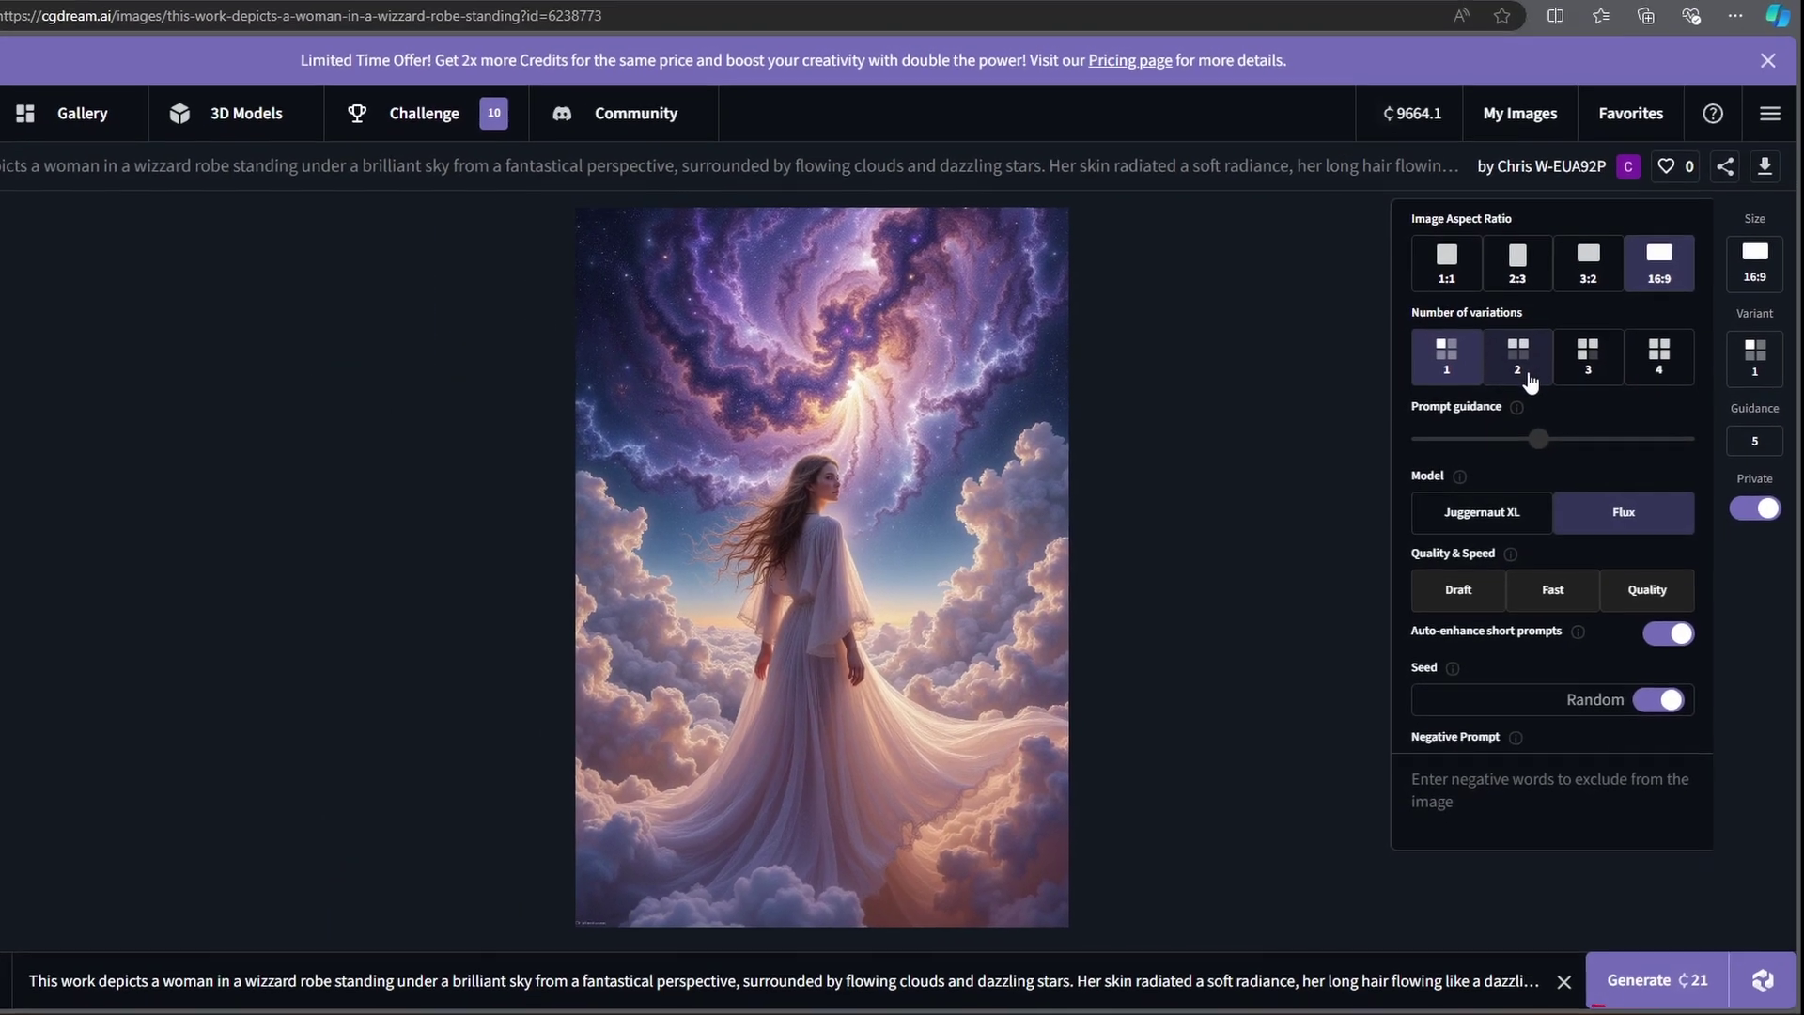
{"action": "left_click", "coordinate": [1529, 380]}
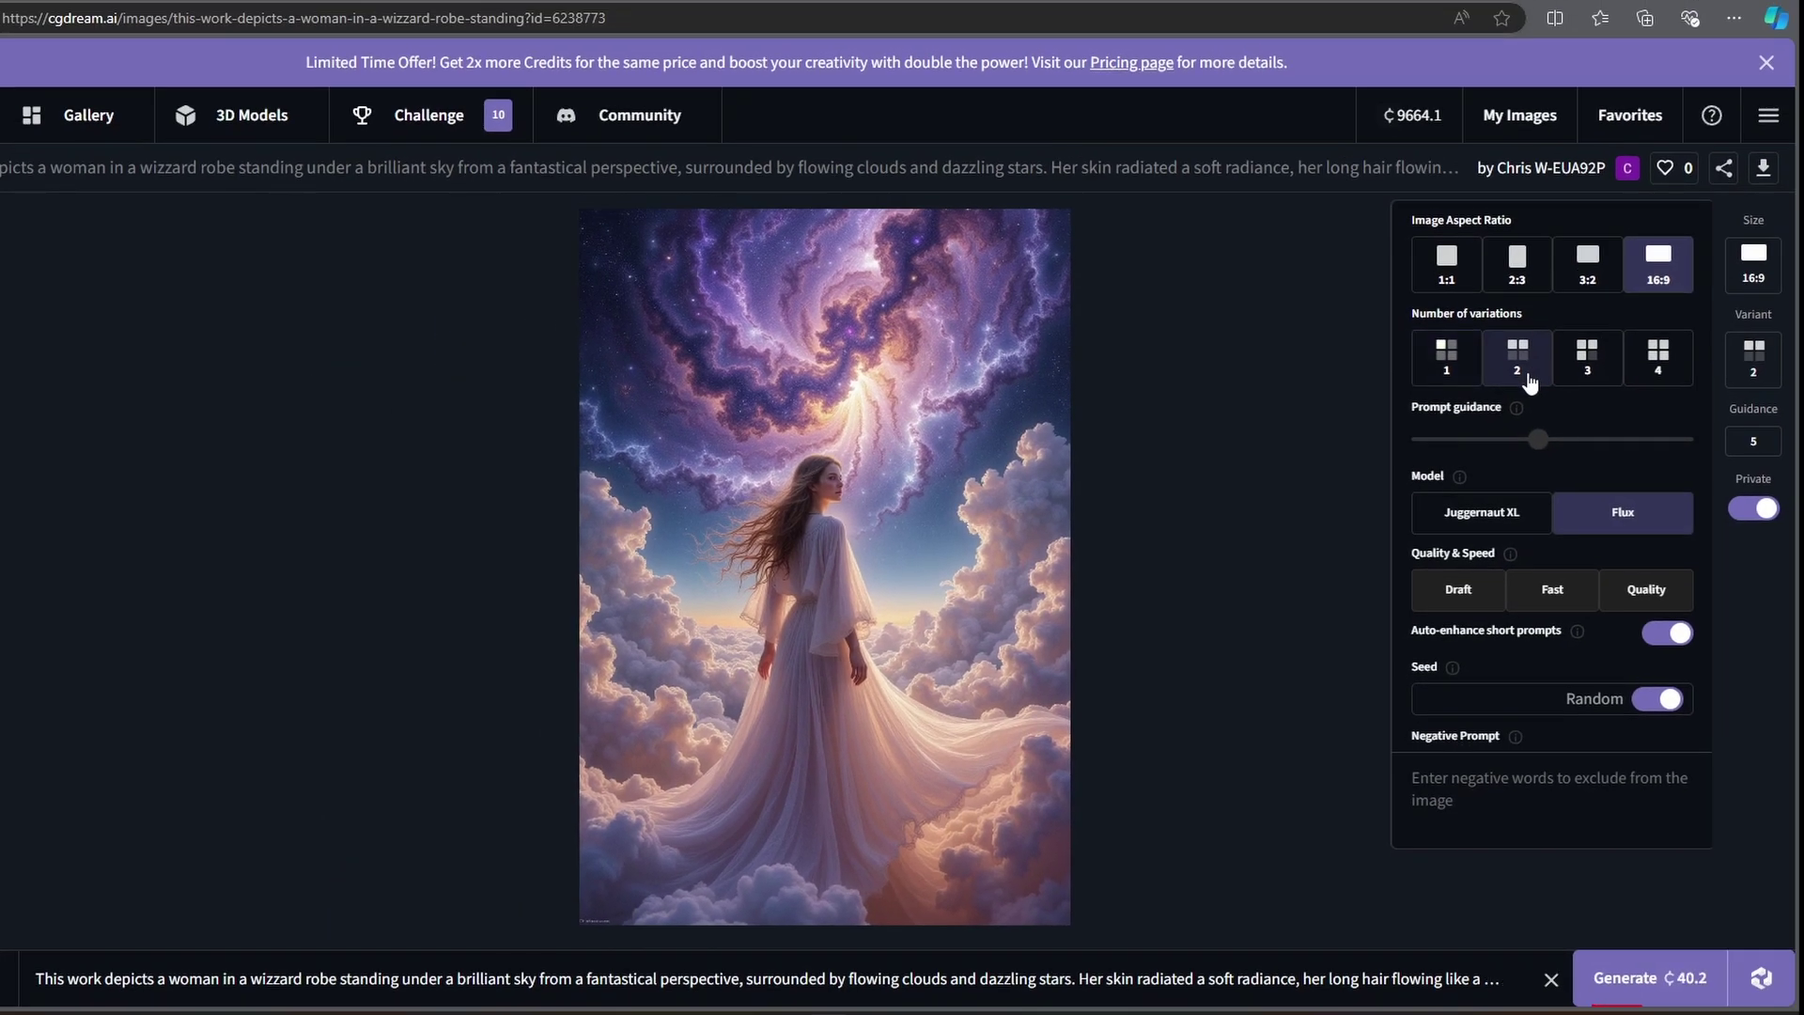
{"action": "left_click", "coordinate": [1605, 368]}
{"action": "left_click", "coordinate": [1518, 365]}
{"action": "left_click", "coordinate": [1565, 364]}
{"action": "left_click", "coordinate": [1658, 359]}
{"action": "left_click", "coordinate": [1518, 359]}
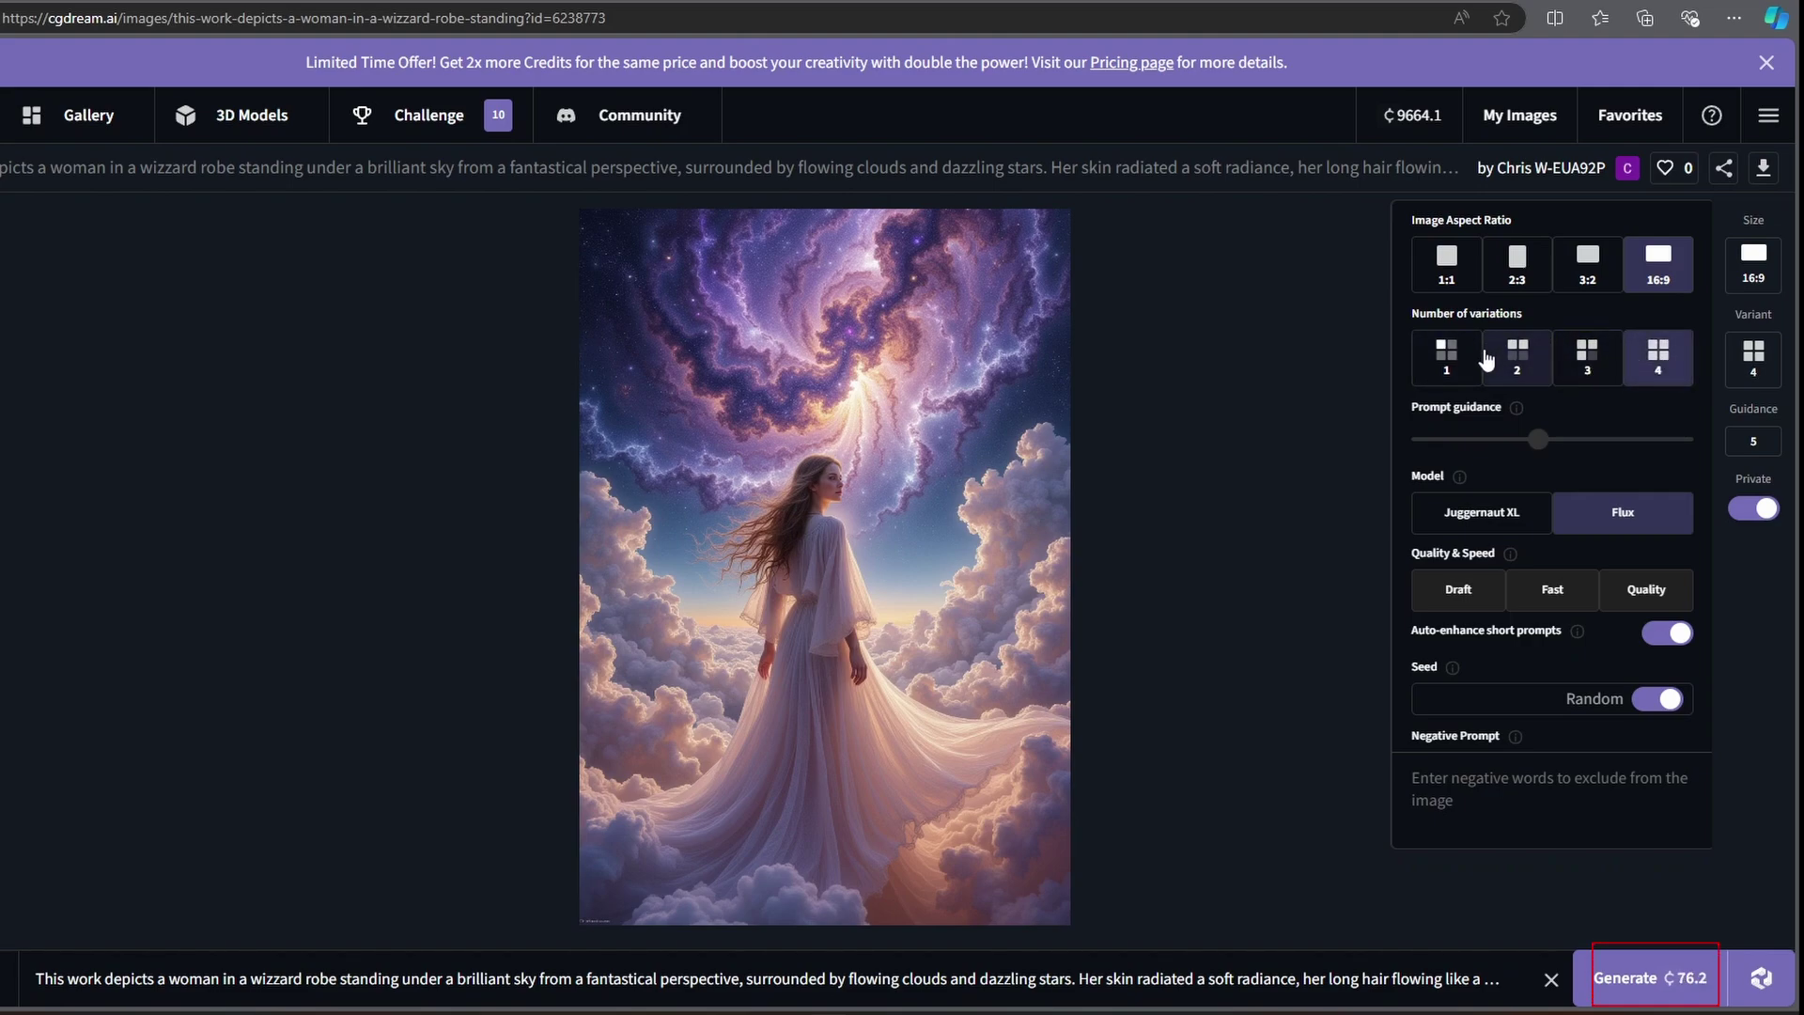
{"action": "left_click", "coordinate": [1462, 374]}
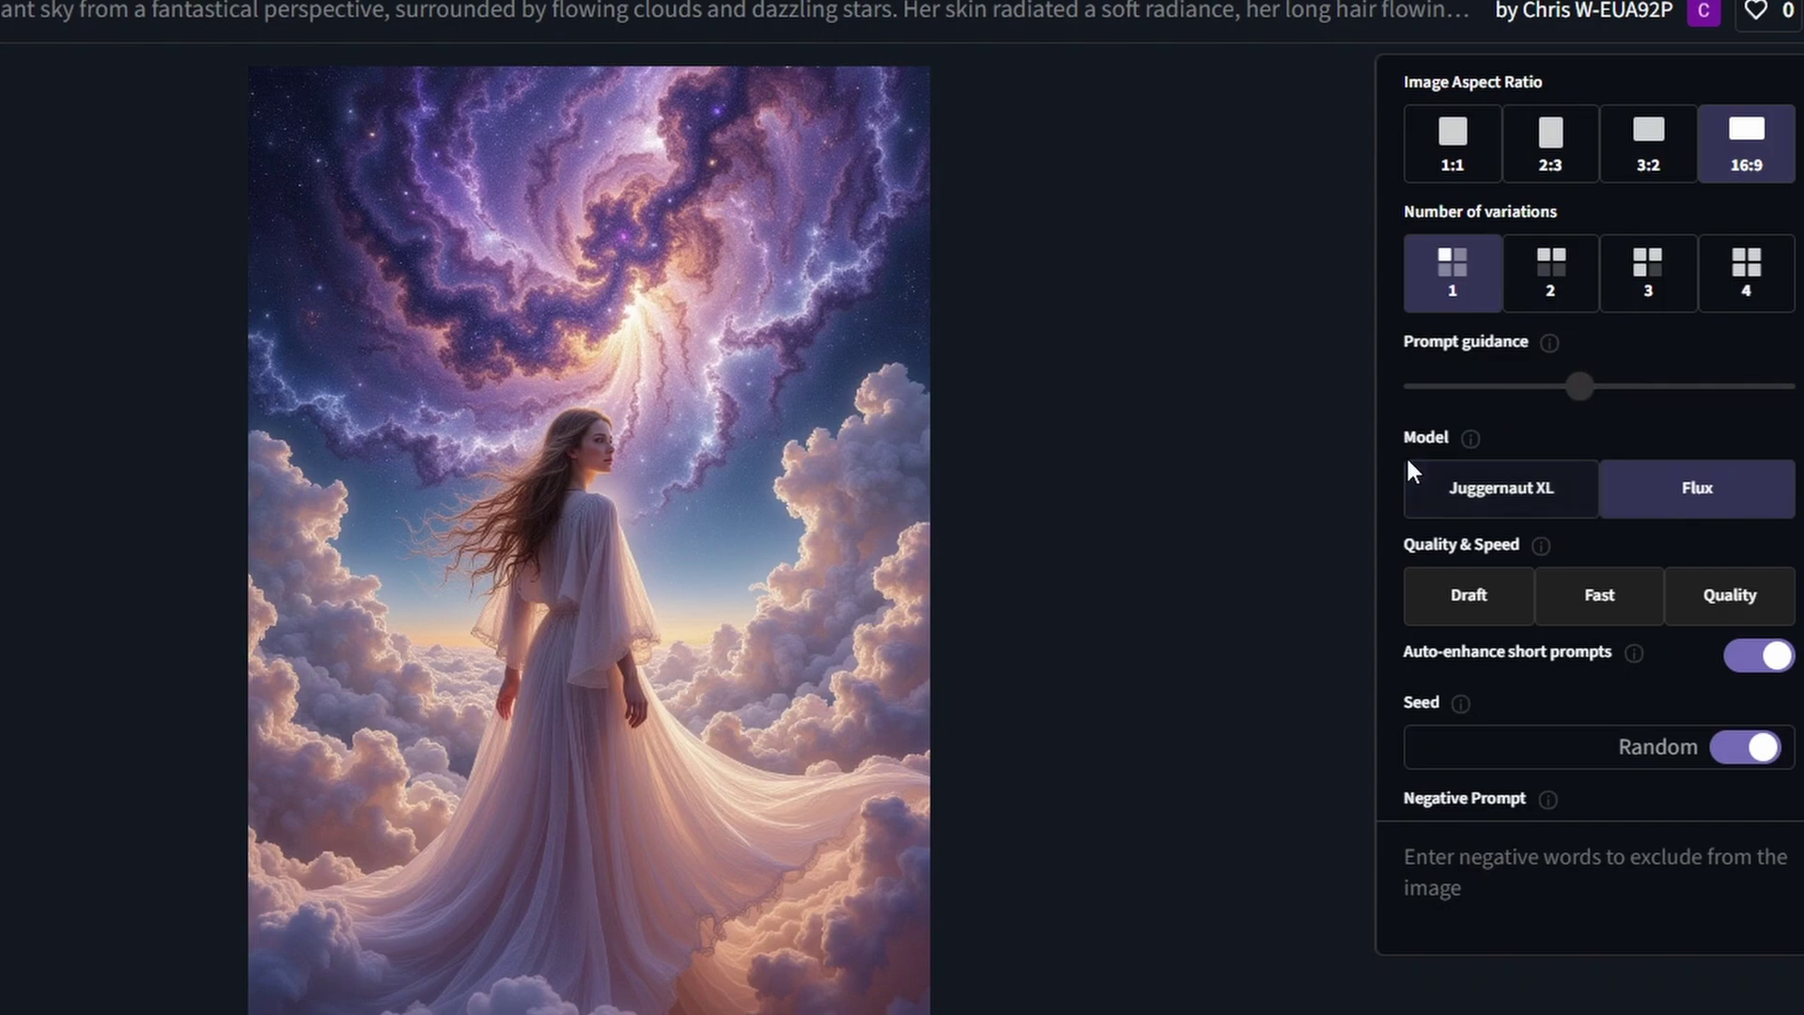
- Choose Juggernaut XL at Draft quality and enter 'short hair' as the negative prompt
{"action": "left_click", "coordinate": [1503, 506]}
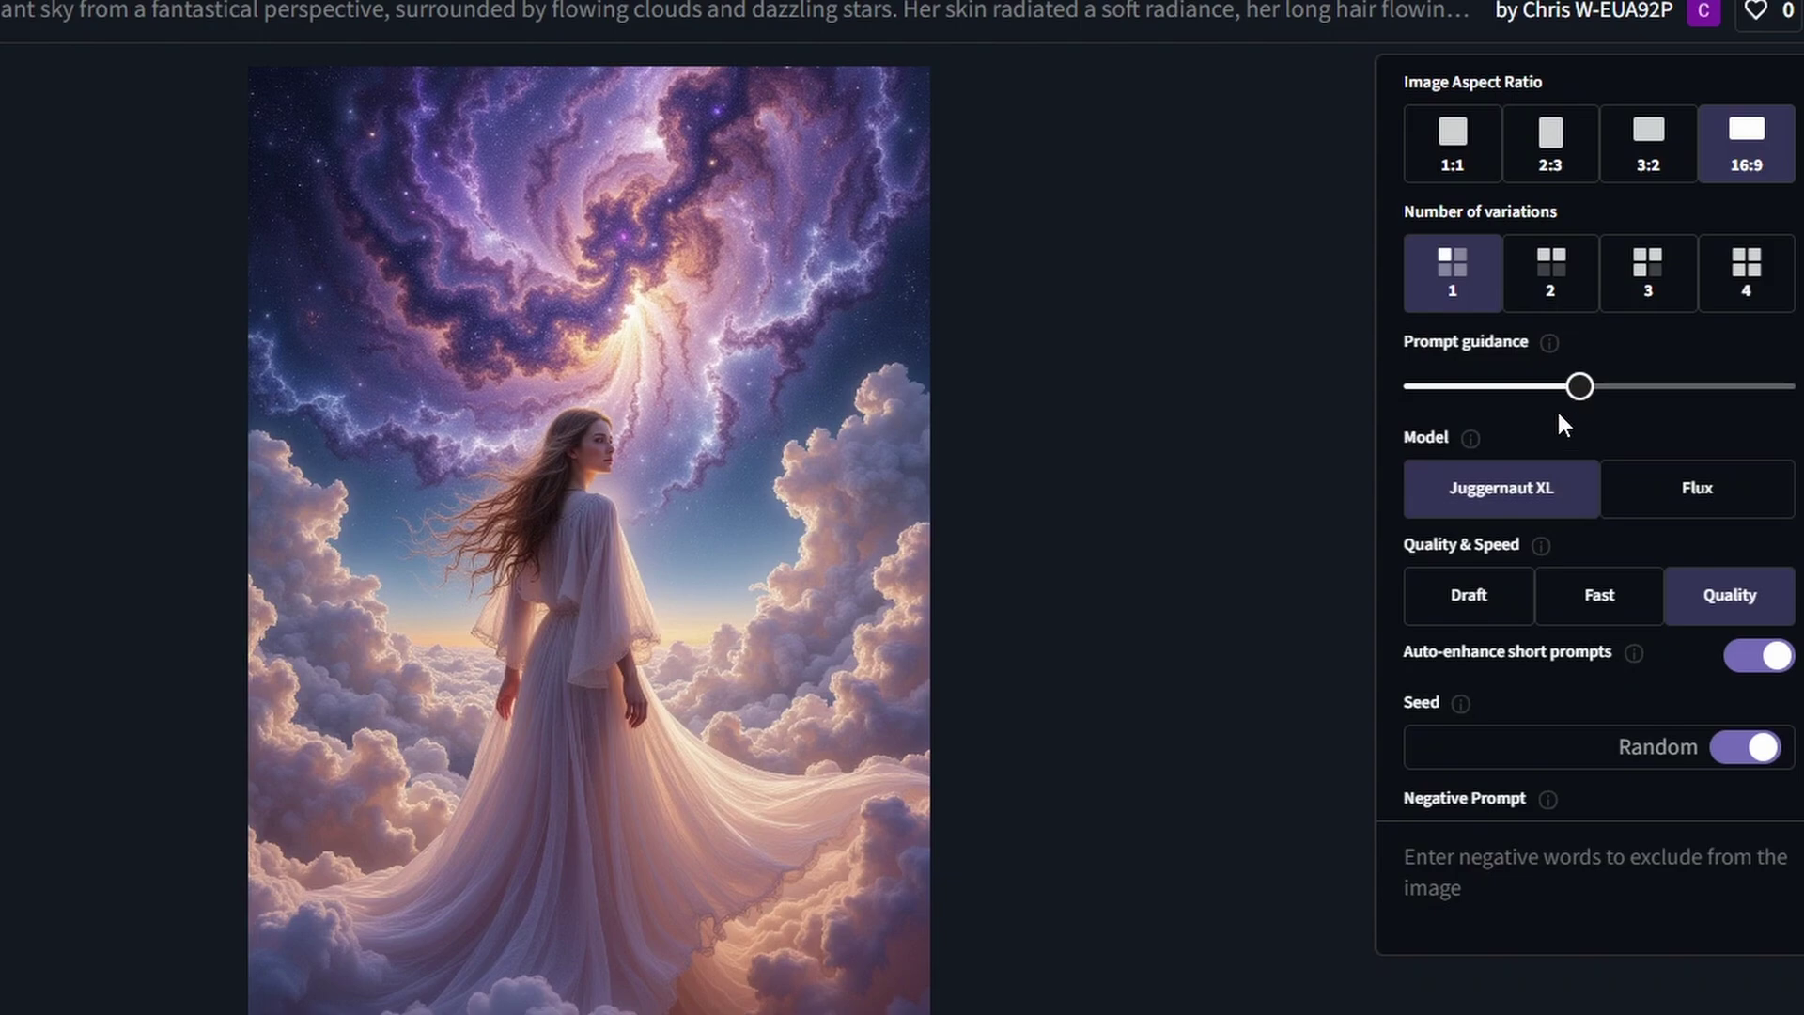
{"action": "left_click", "coordinate": [1488, 595]}
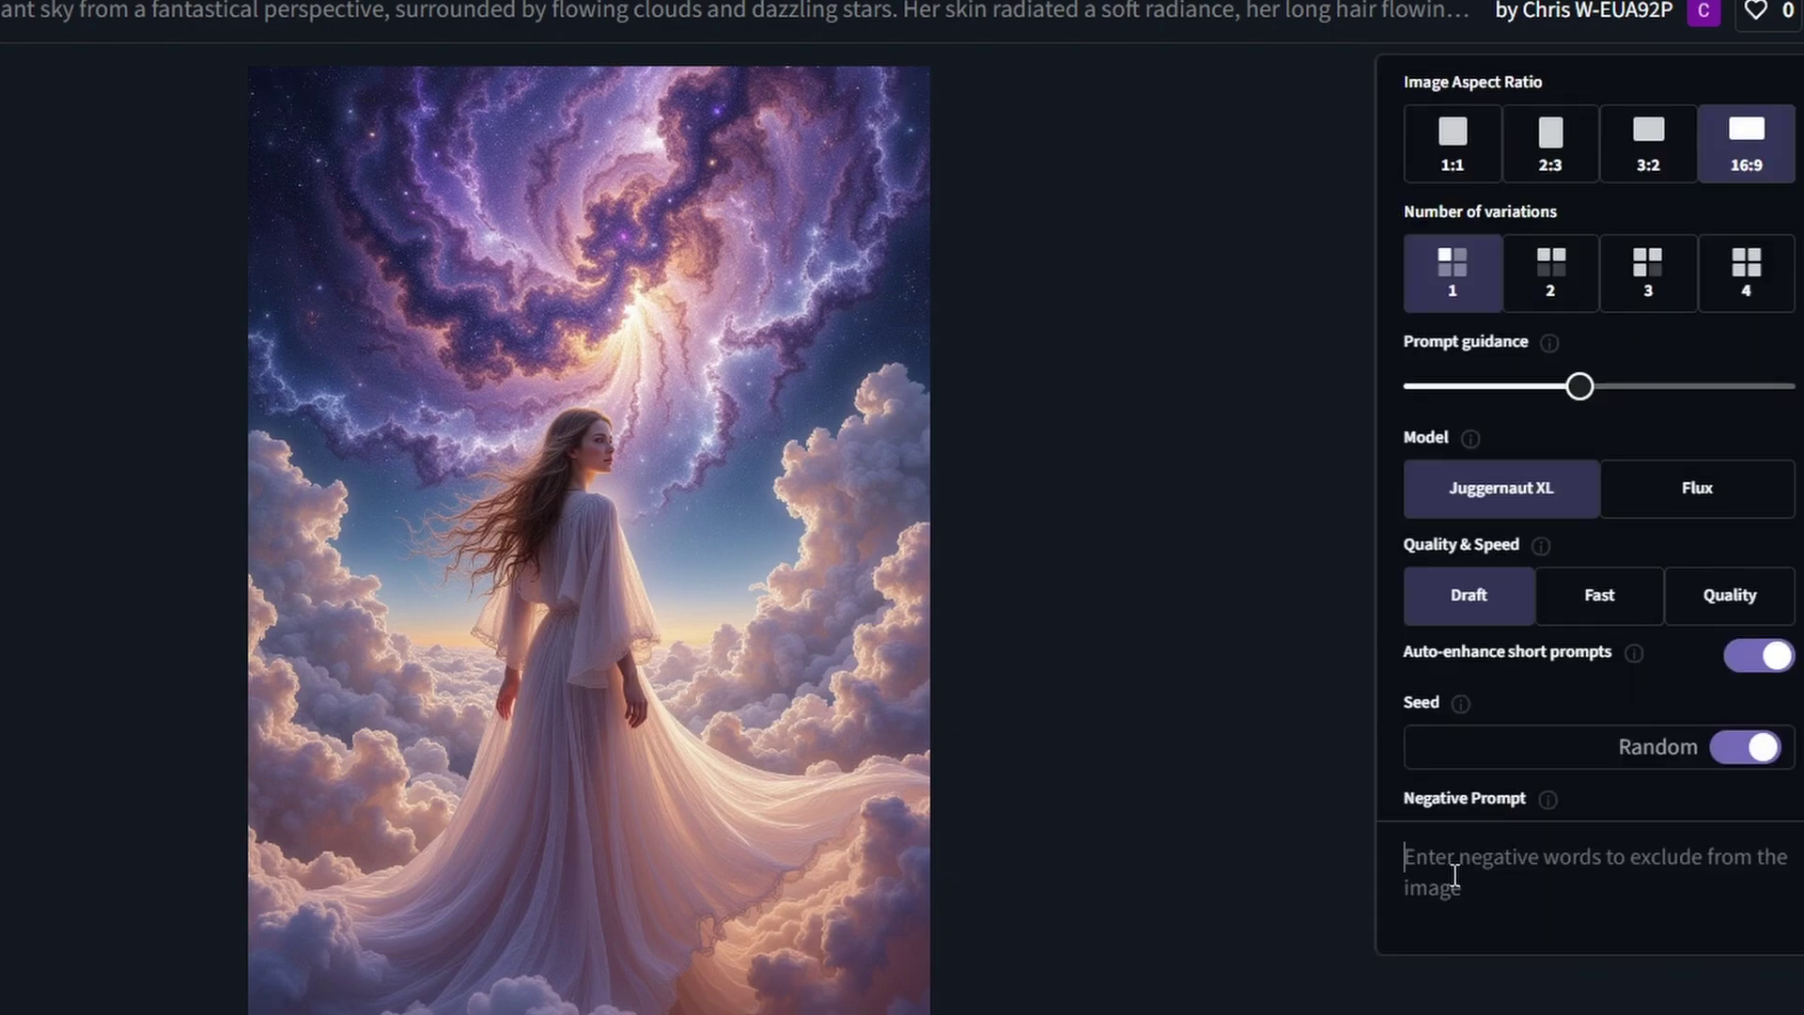
{"action": "type", "text": "sh"}
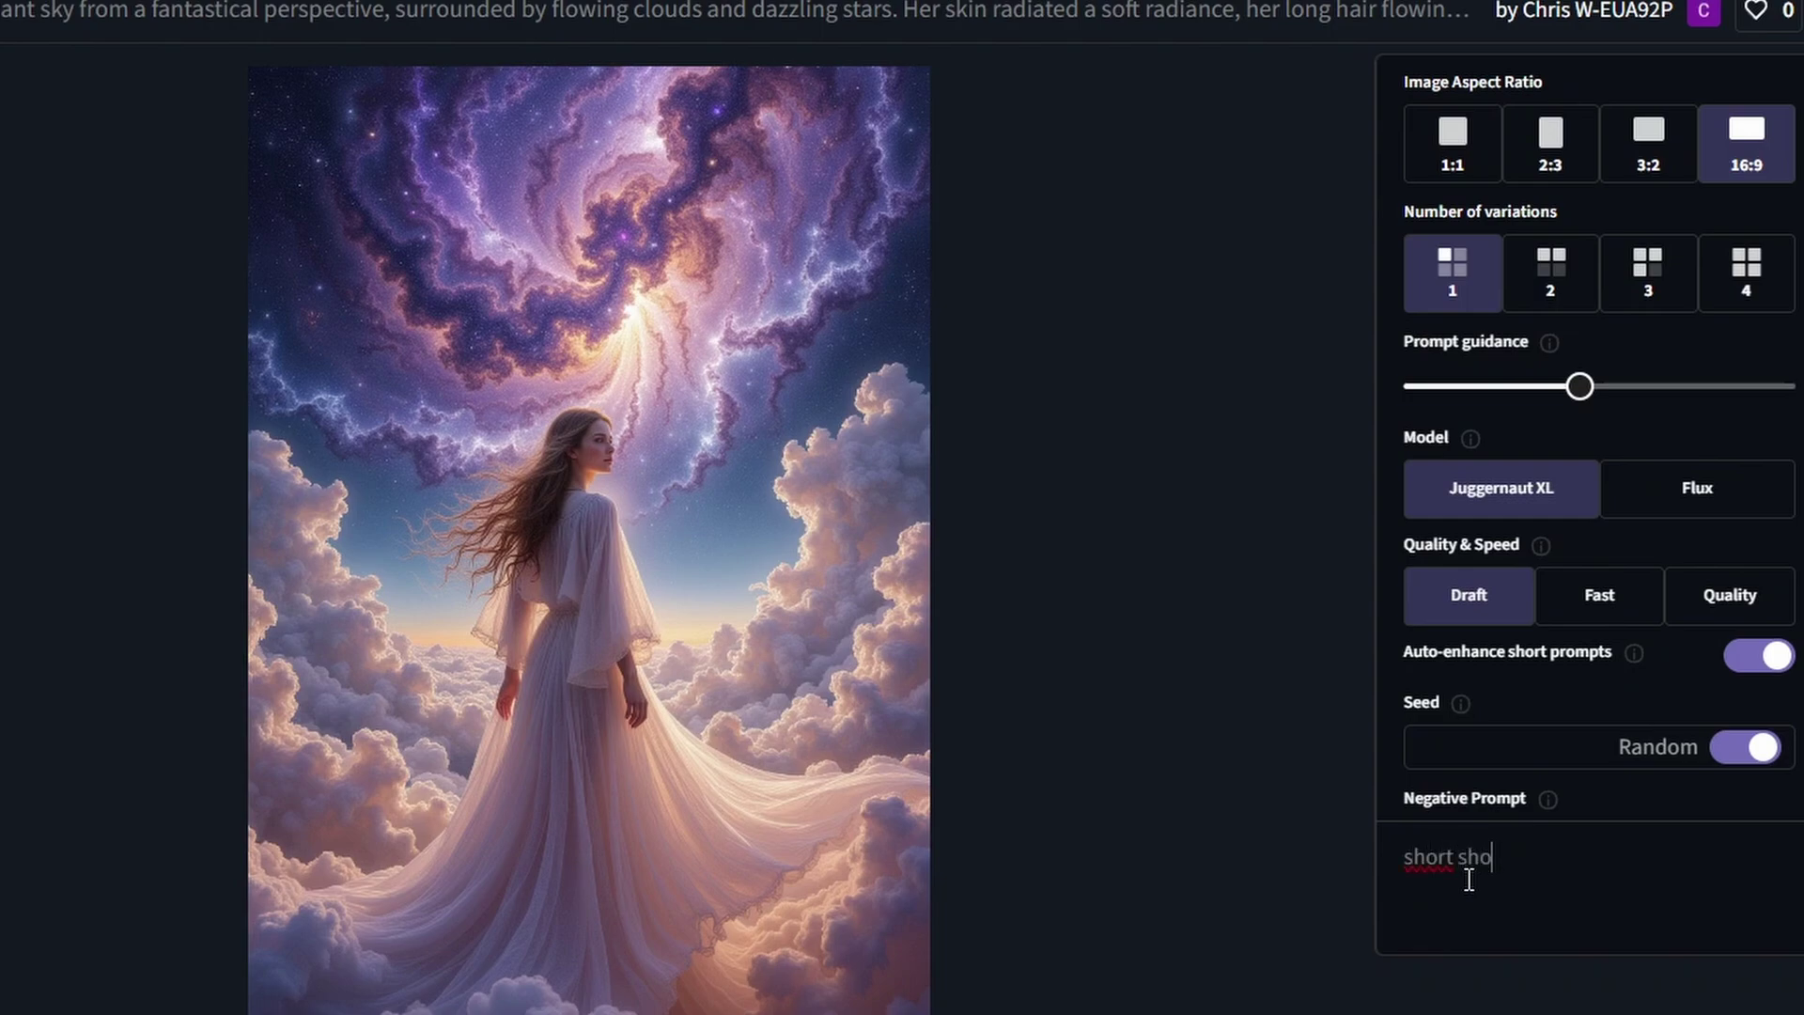
{"action": "type", "text": "ort s"}
{"action": "key", "text": "BackSpace"}
- Switch the model back to Flux and replace the long prompt with 'image of a female druid'
{"action": "type", "text": "hair"}
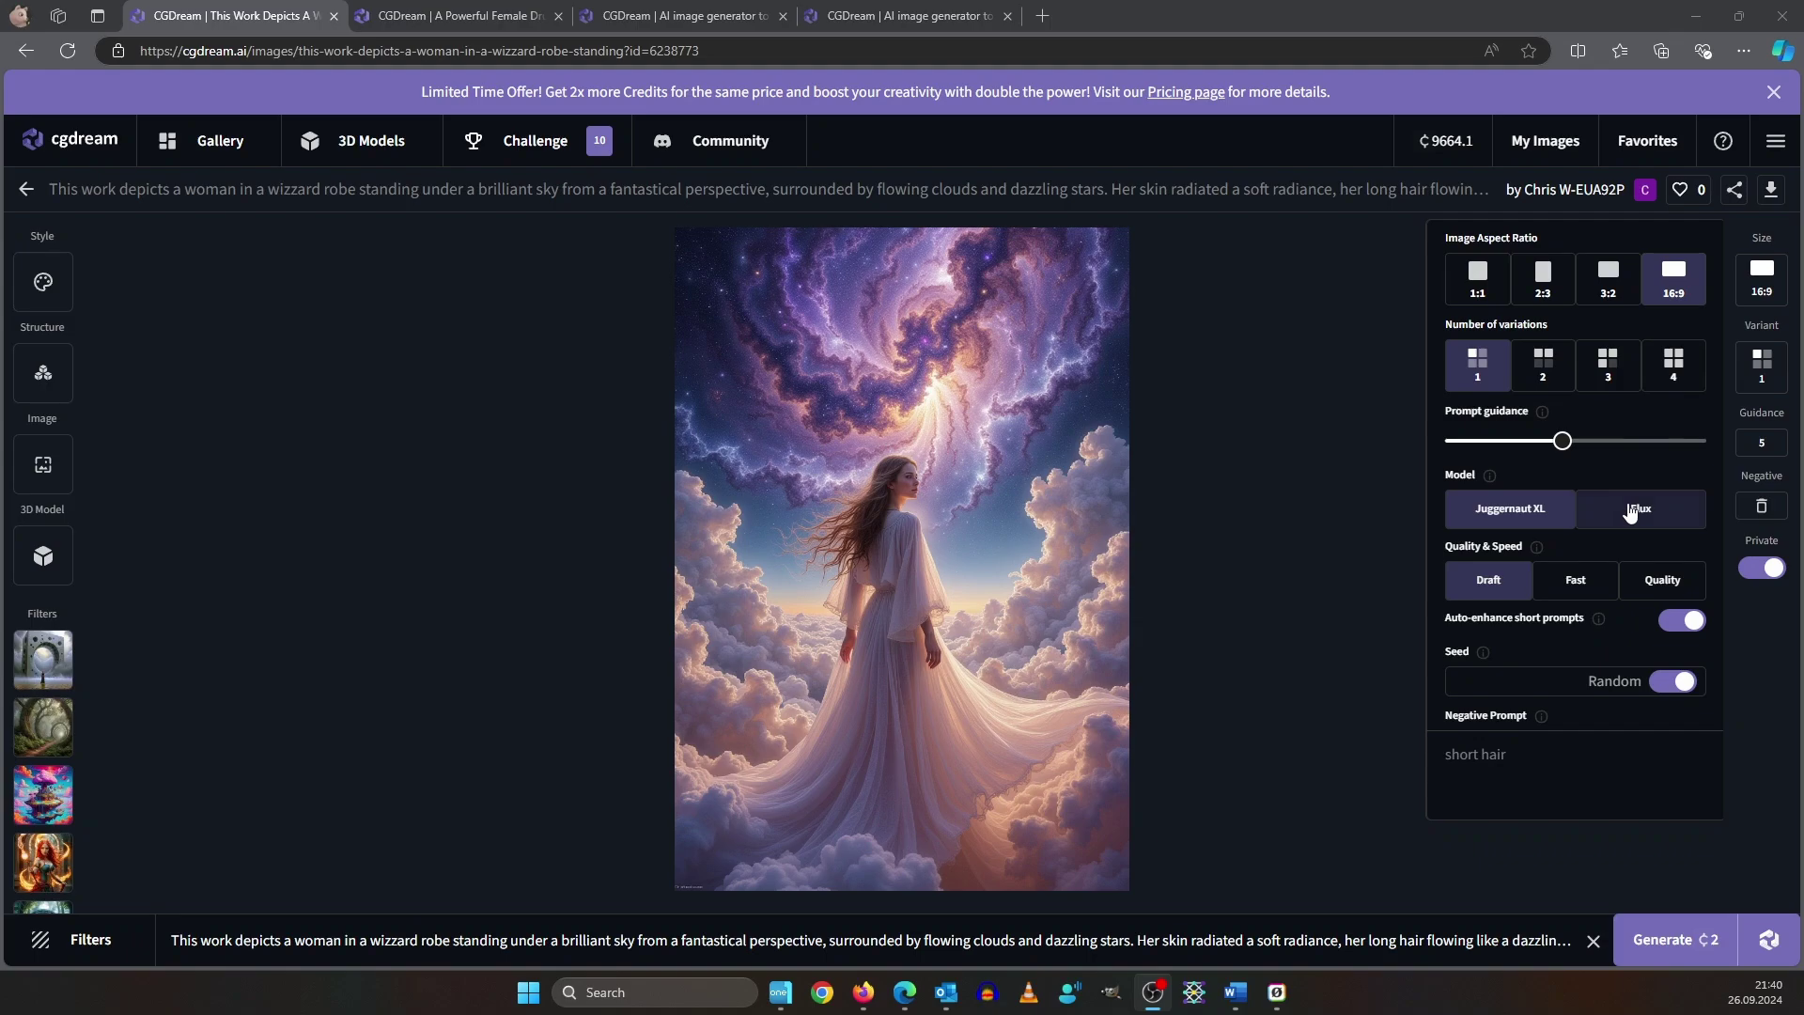
{"action": "left_click", "coordinate": [1630, 510]}
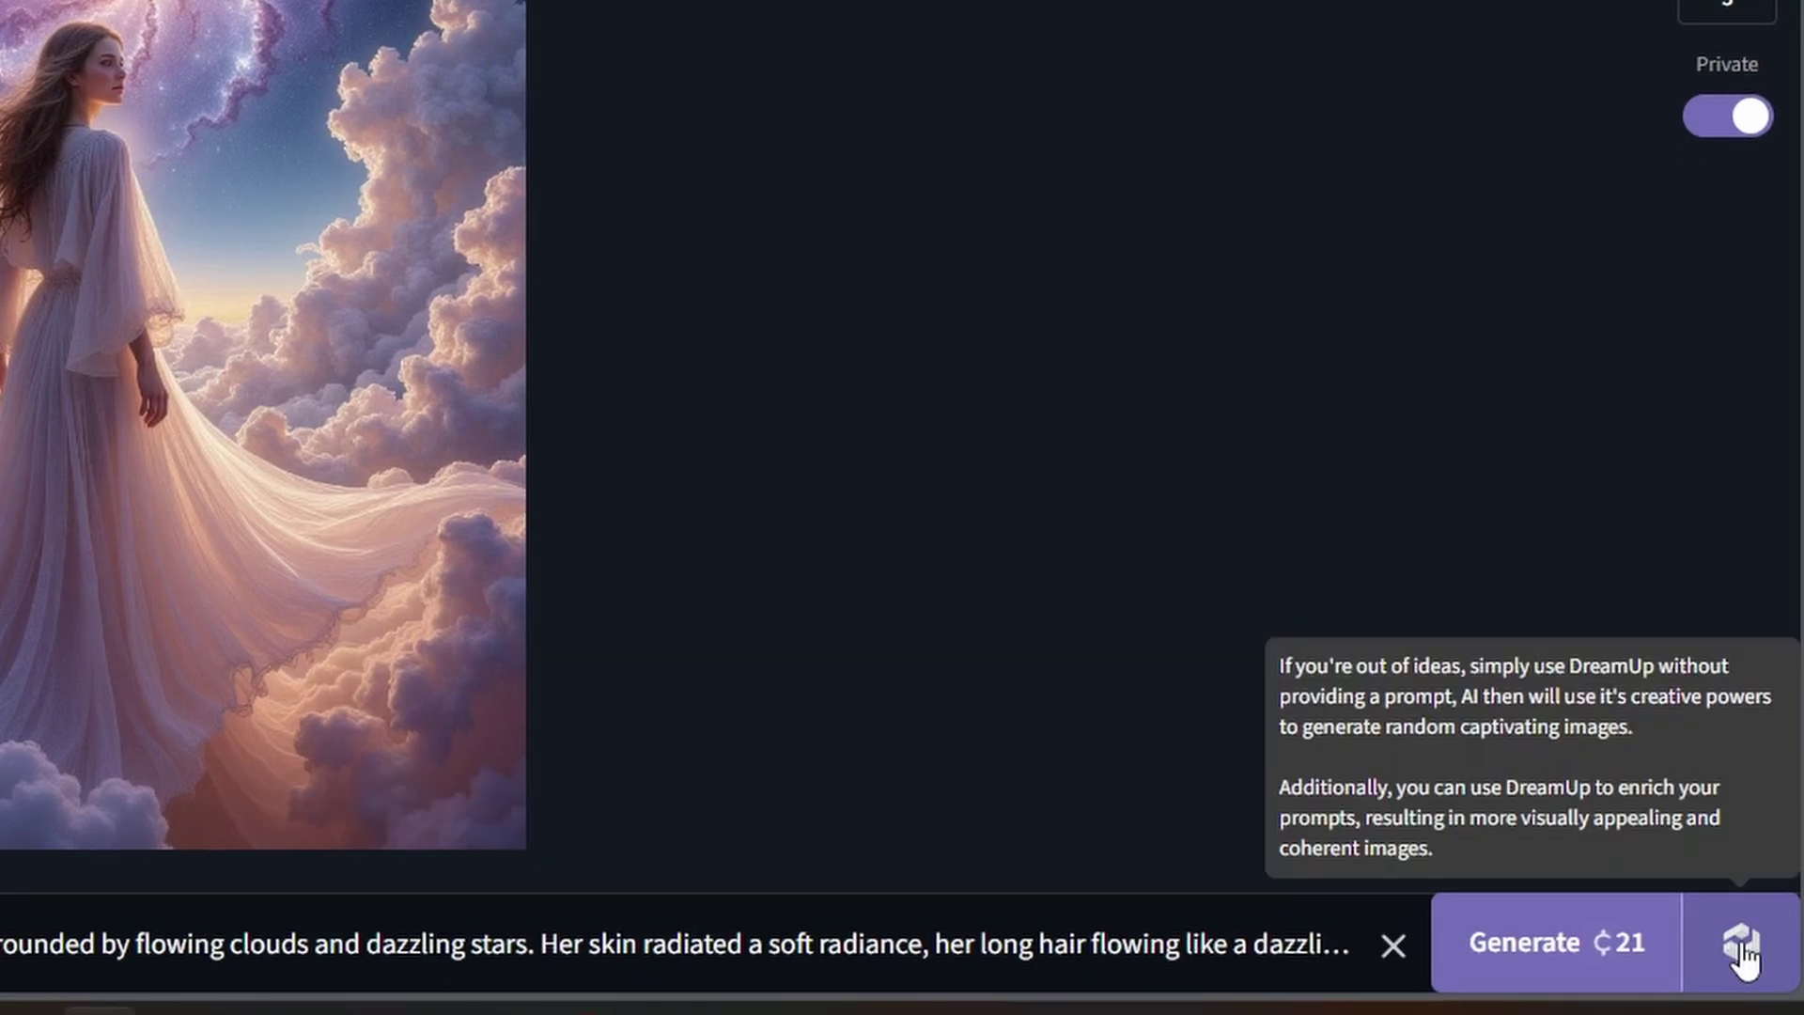
{"action": "left_click", "coordinate": [874, 955]}
{"action": "key", "text": "ctrl+a"}
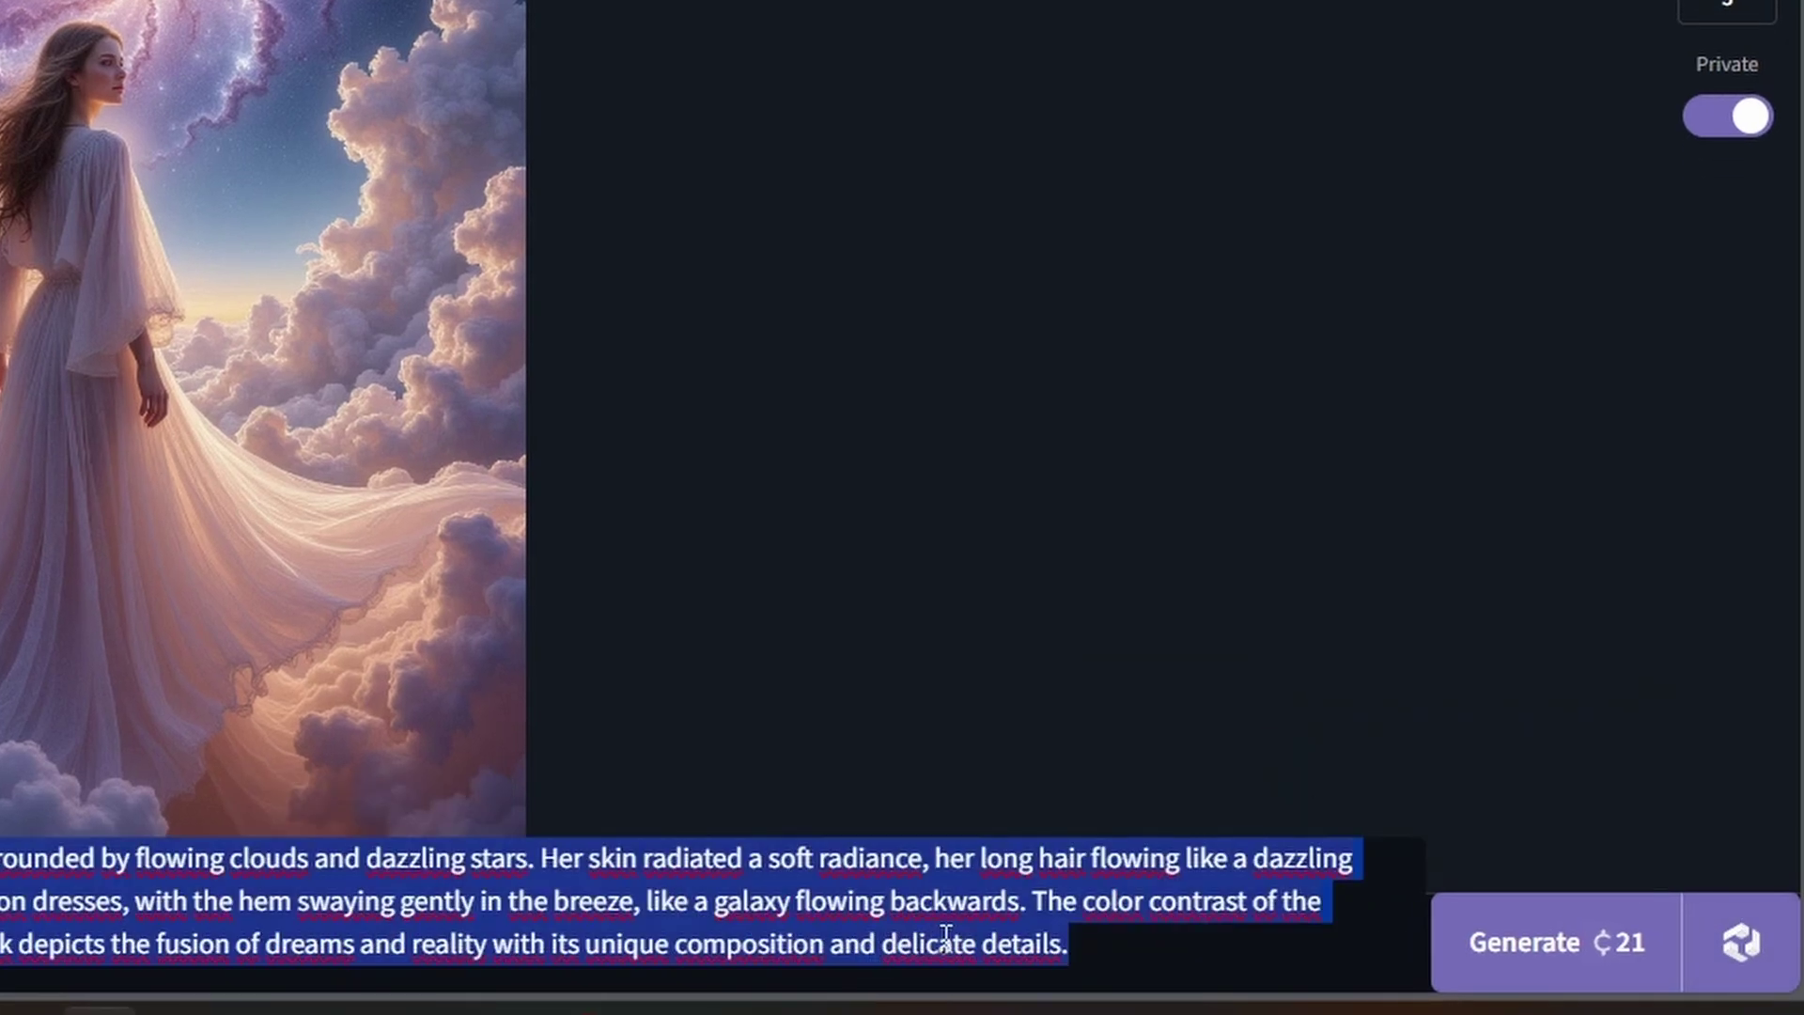
{"action": "key", "text": "BackSpace"}
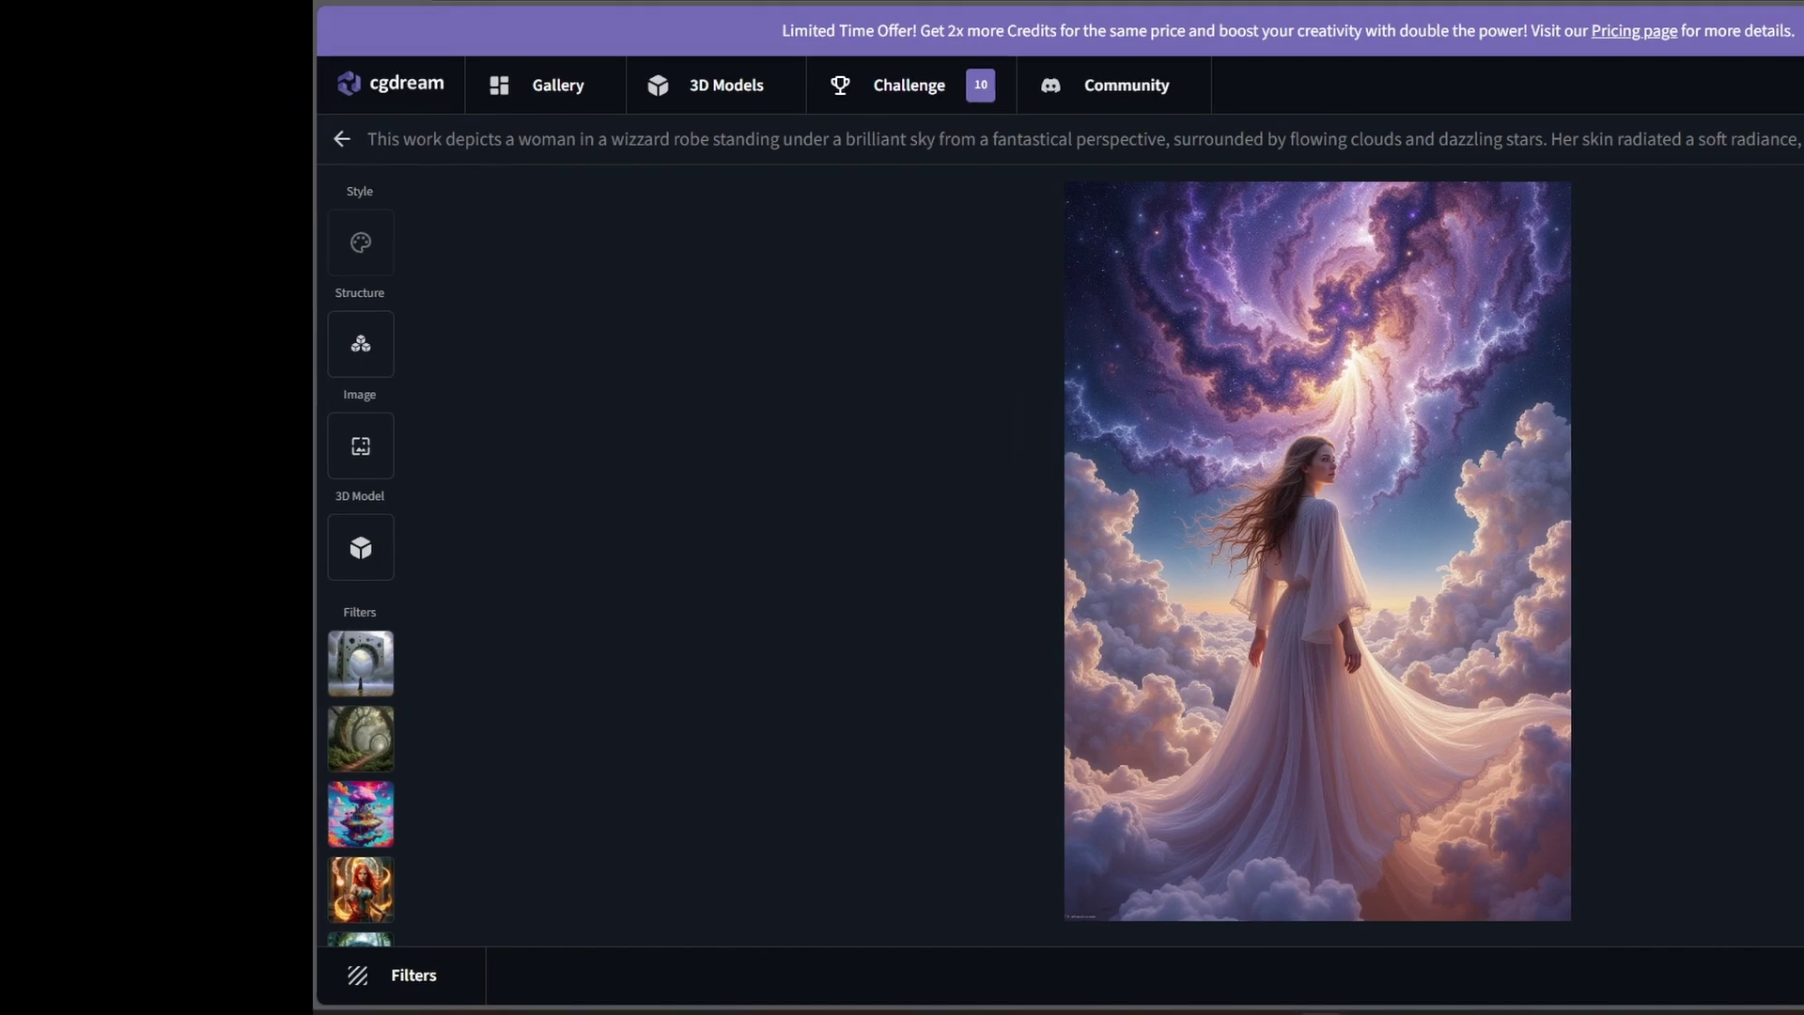
{"action": "type", "text": "image of a female druid"}
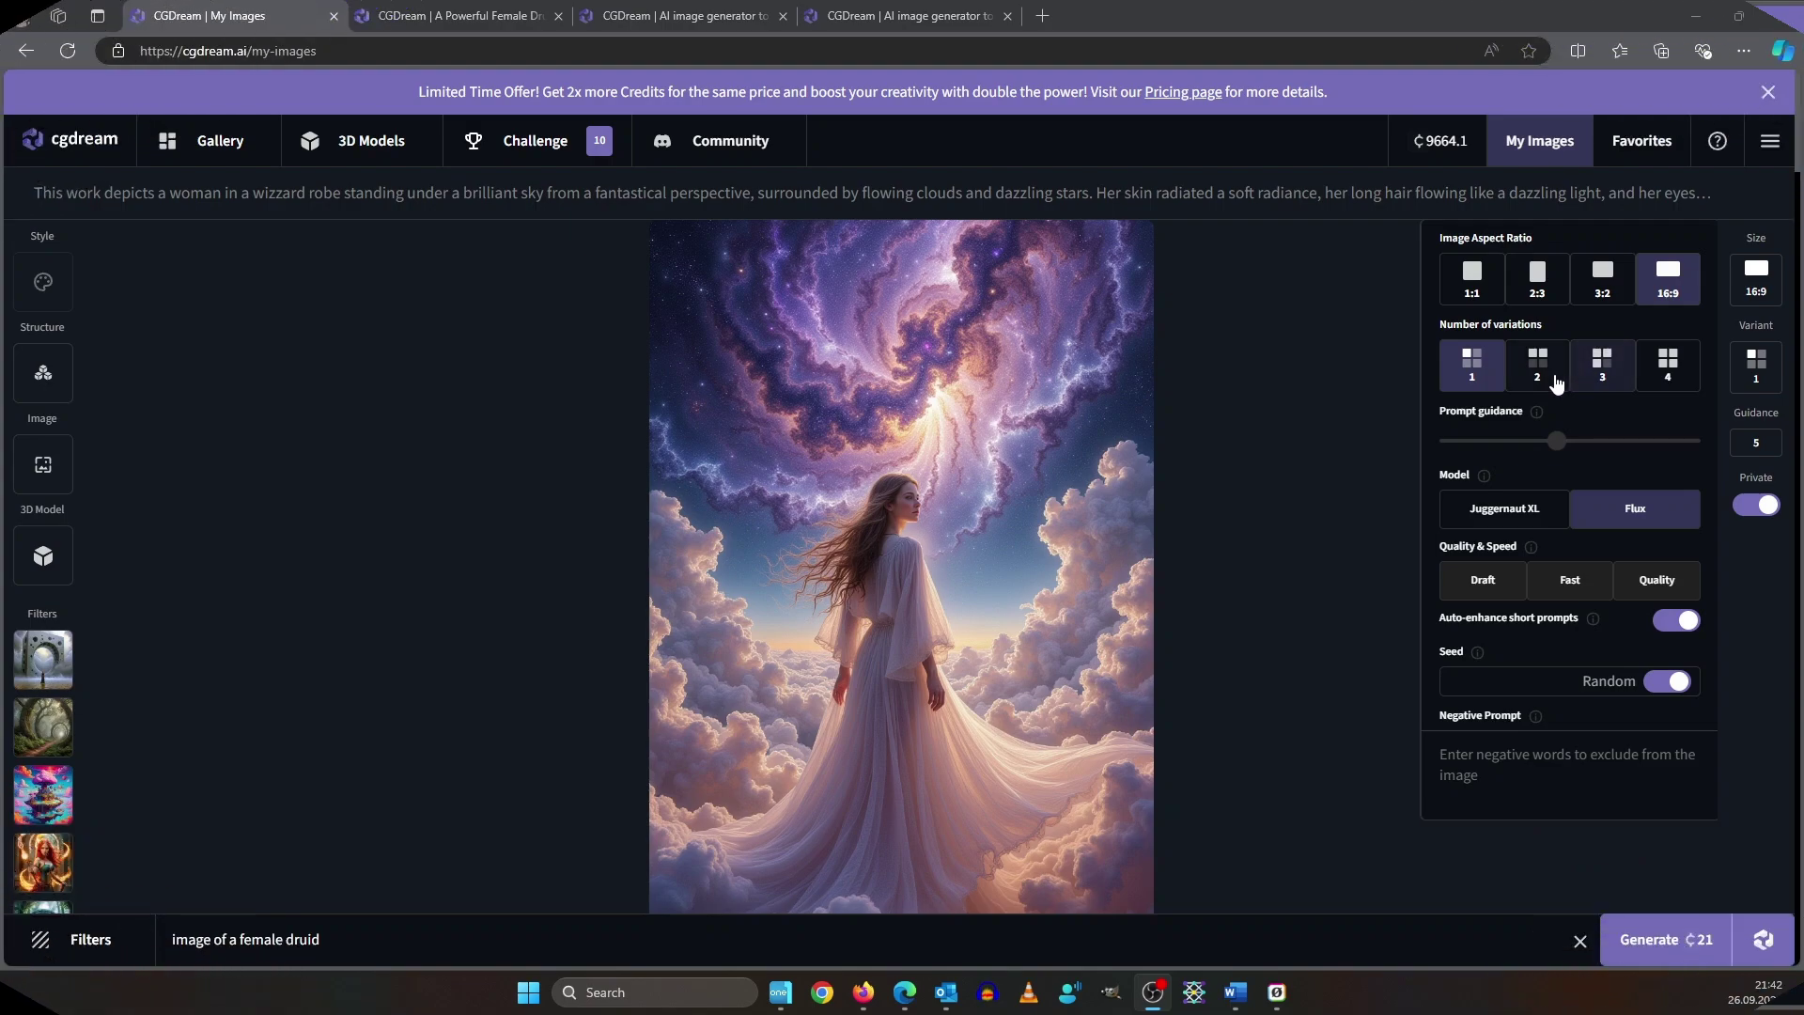
- Choose 2 variations with the 2:3 portrait aspect ratio
{"action": "left_click", "coordinate": [1532, 376]}
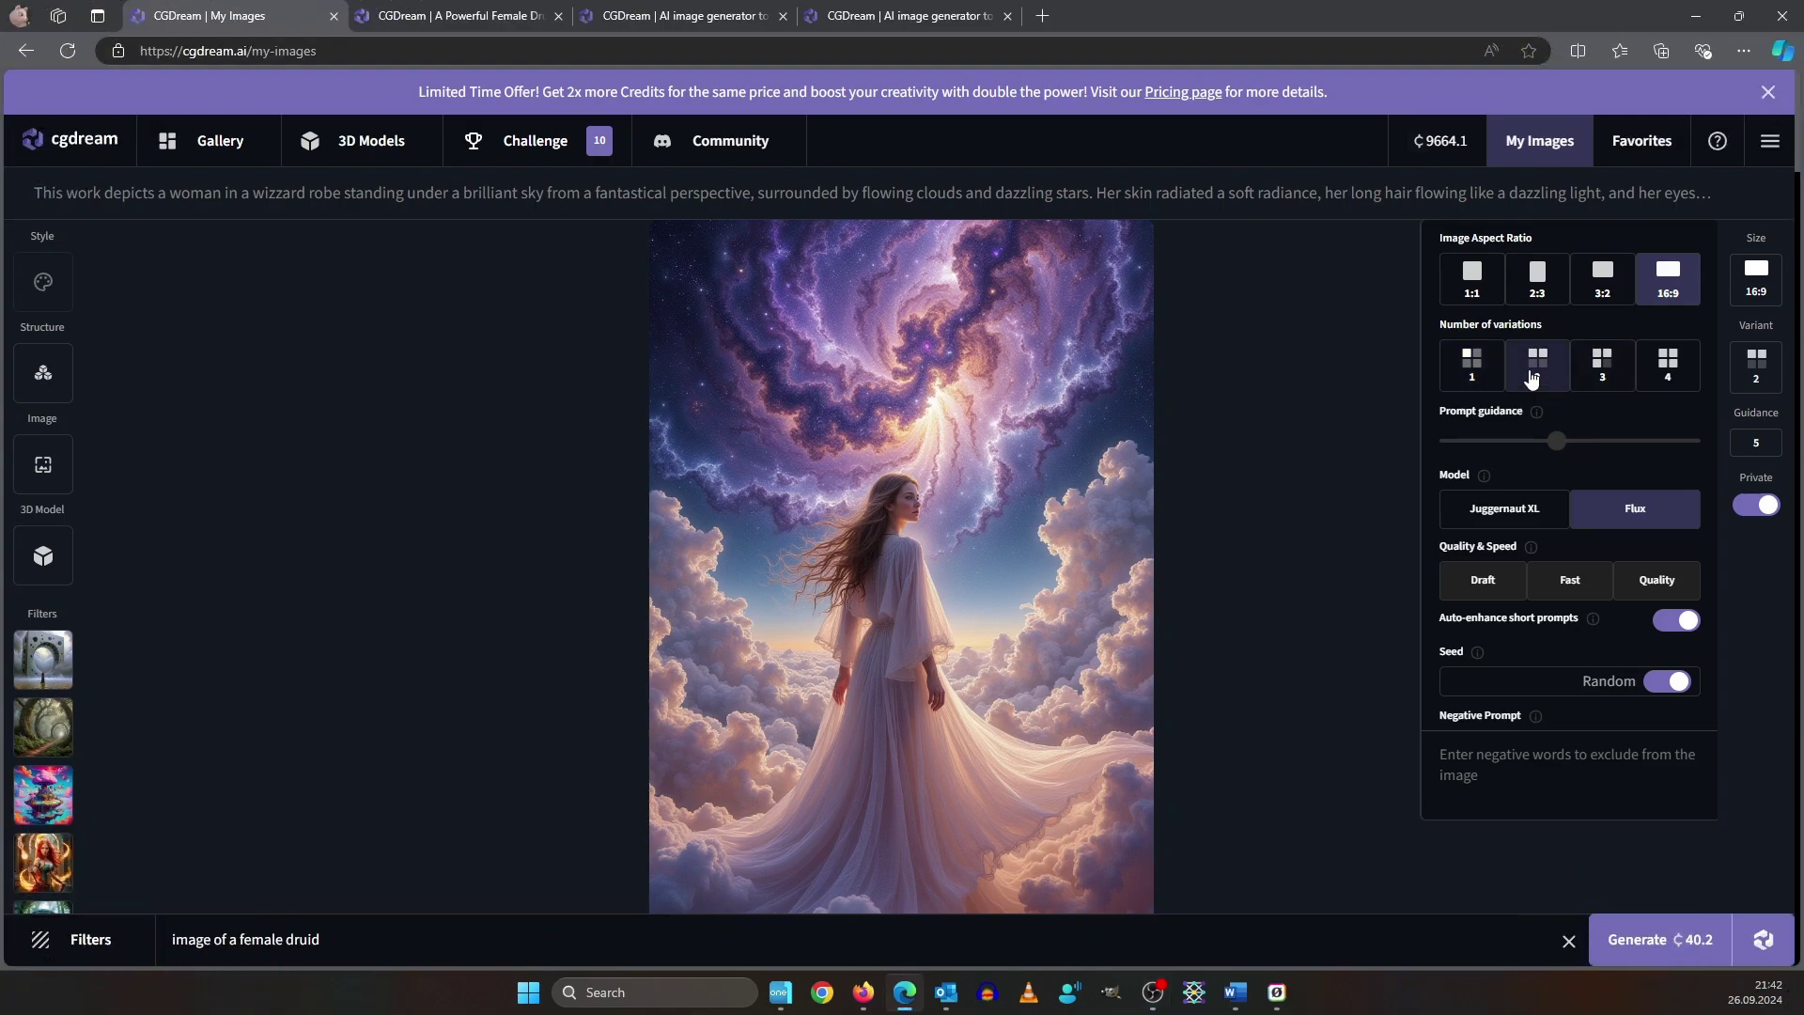
{"action": "left_click", "coordinate": [1541, 286]}
{"action": "mouse_move", "coordinate": [1771, 942]}
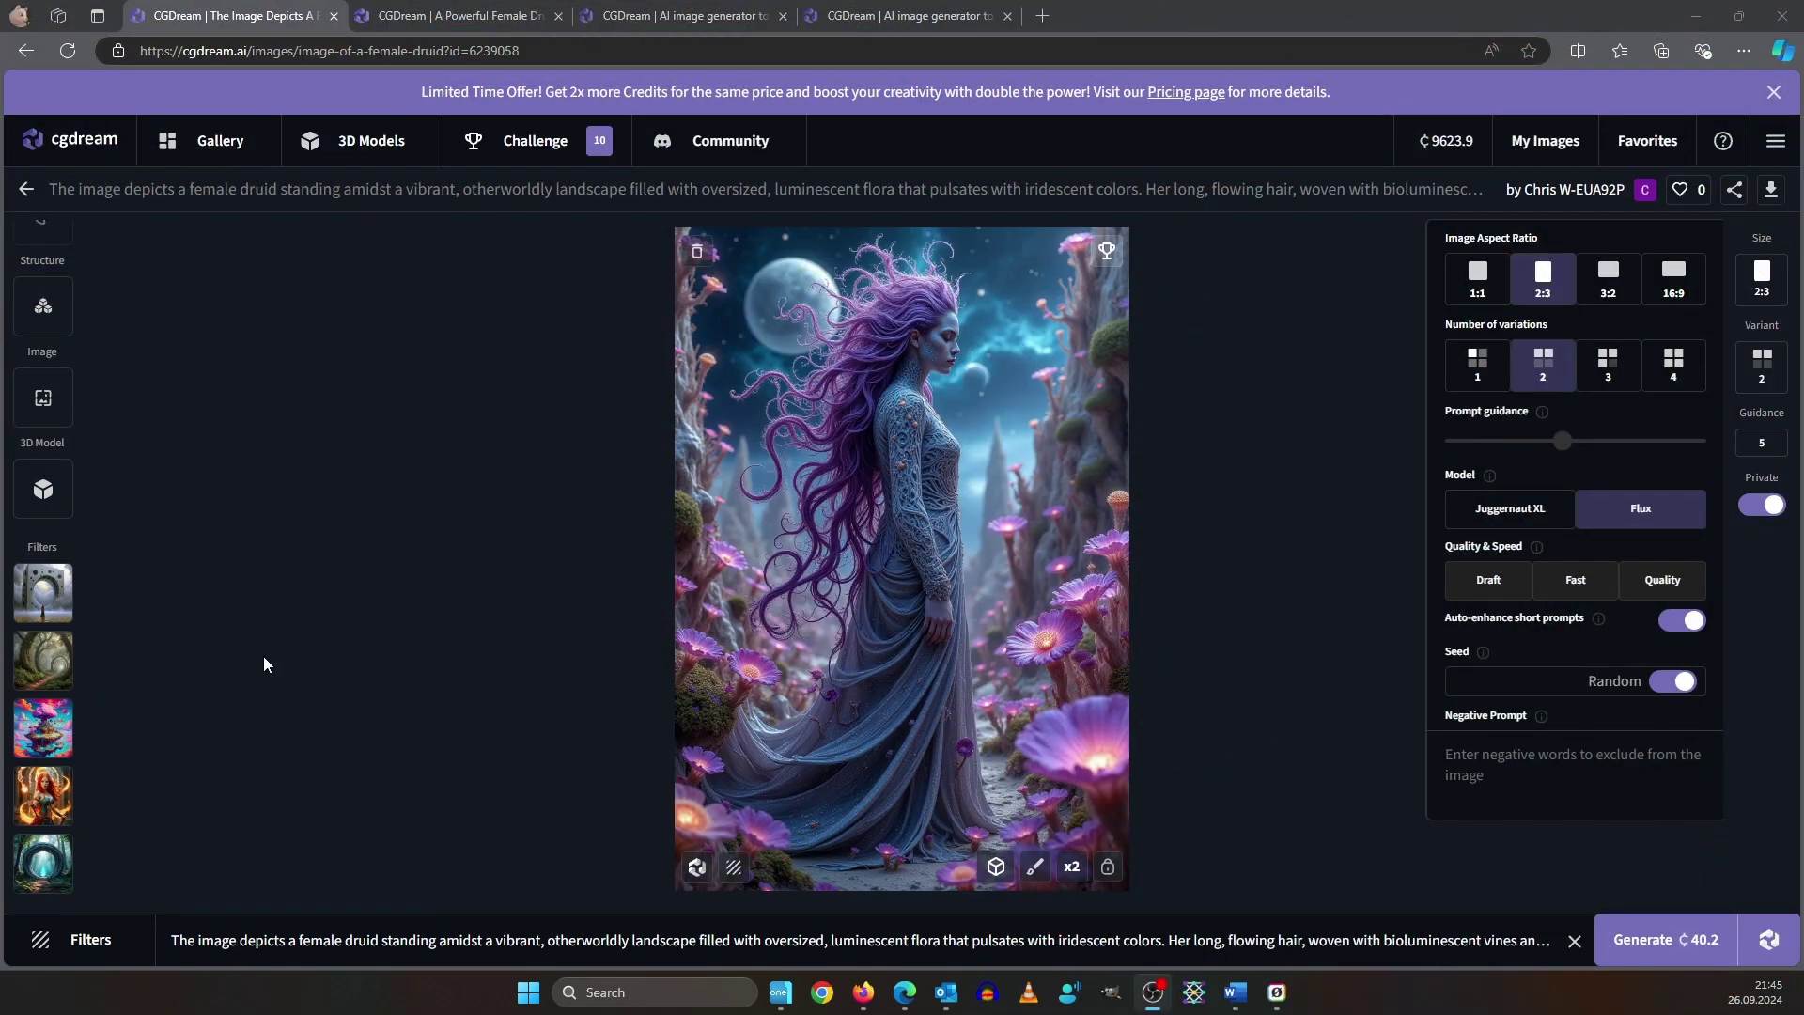
- Lower Alien Worlds to 0.15, remove Psychedelic Surrealism, and generate the druid images
{"action": "mouse_move", "coordinate": [42, 594]}
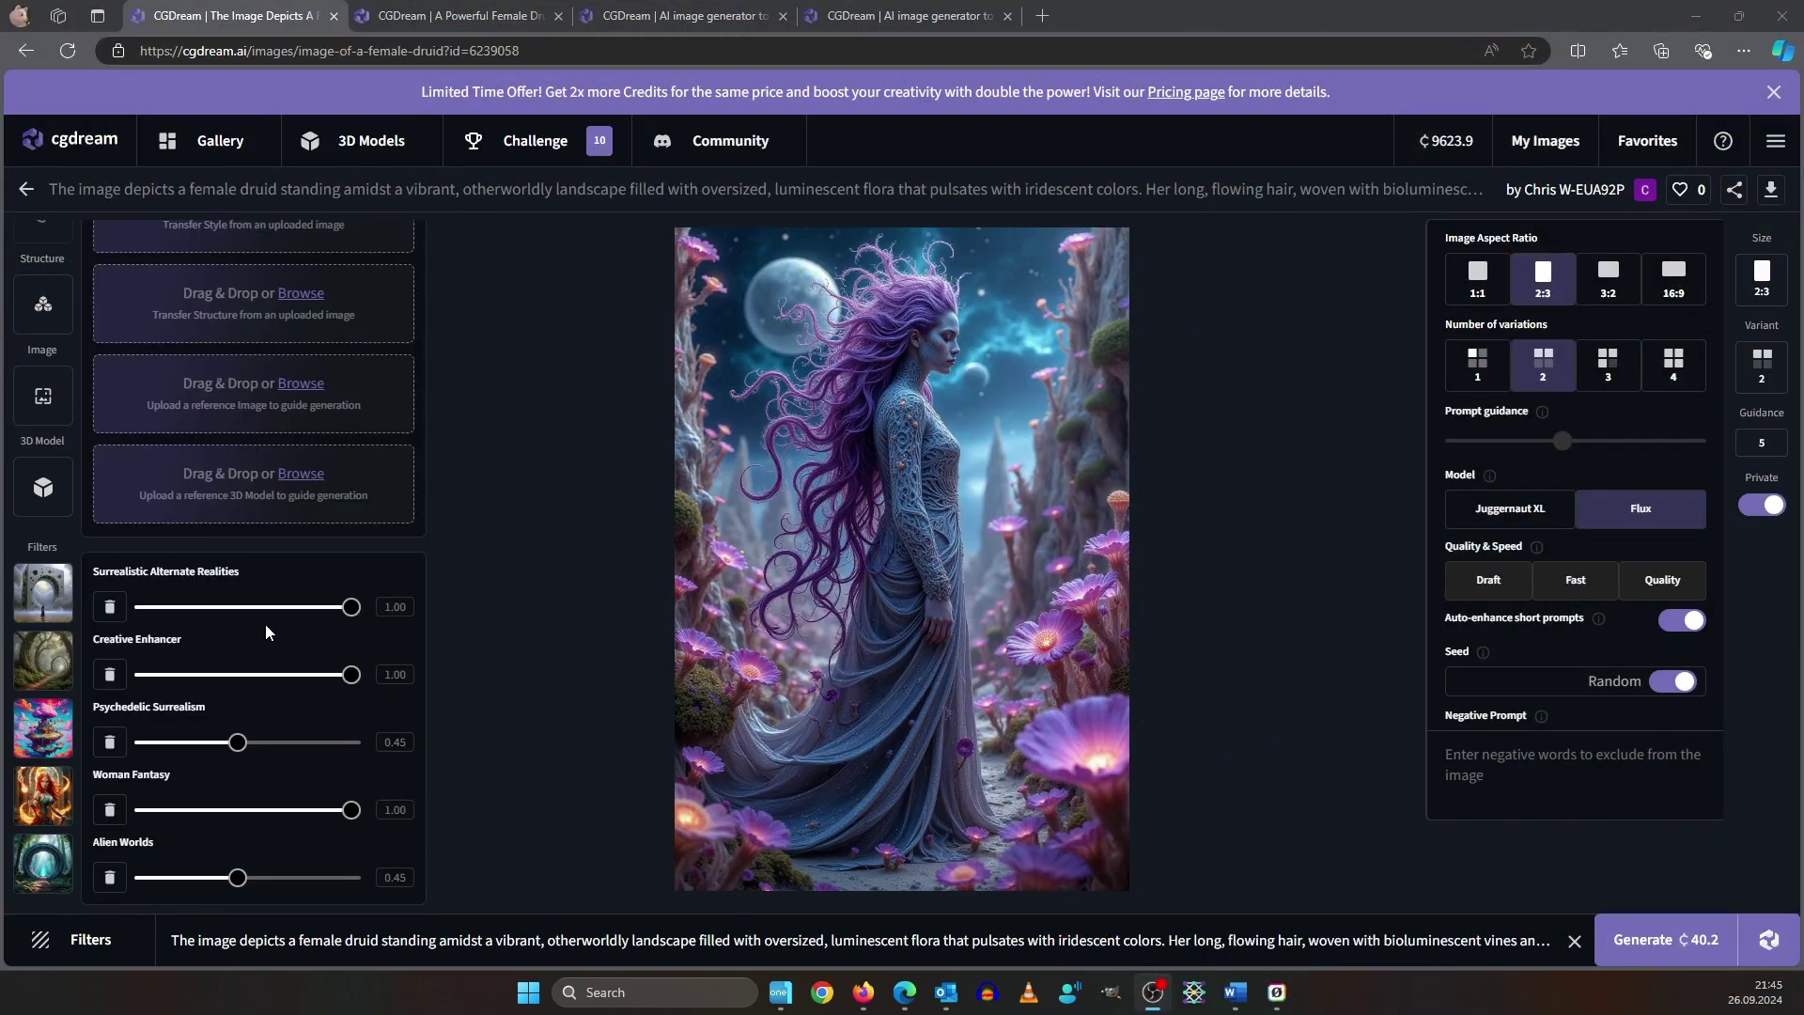
{"action": "left_click_drag", "start_coordinate": [237, 879], "coordinate": [175, 878]}
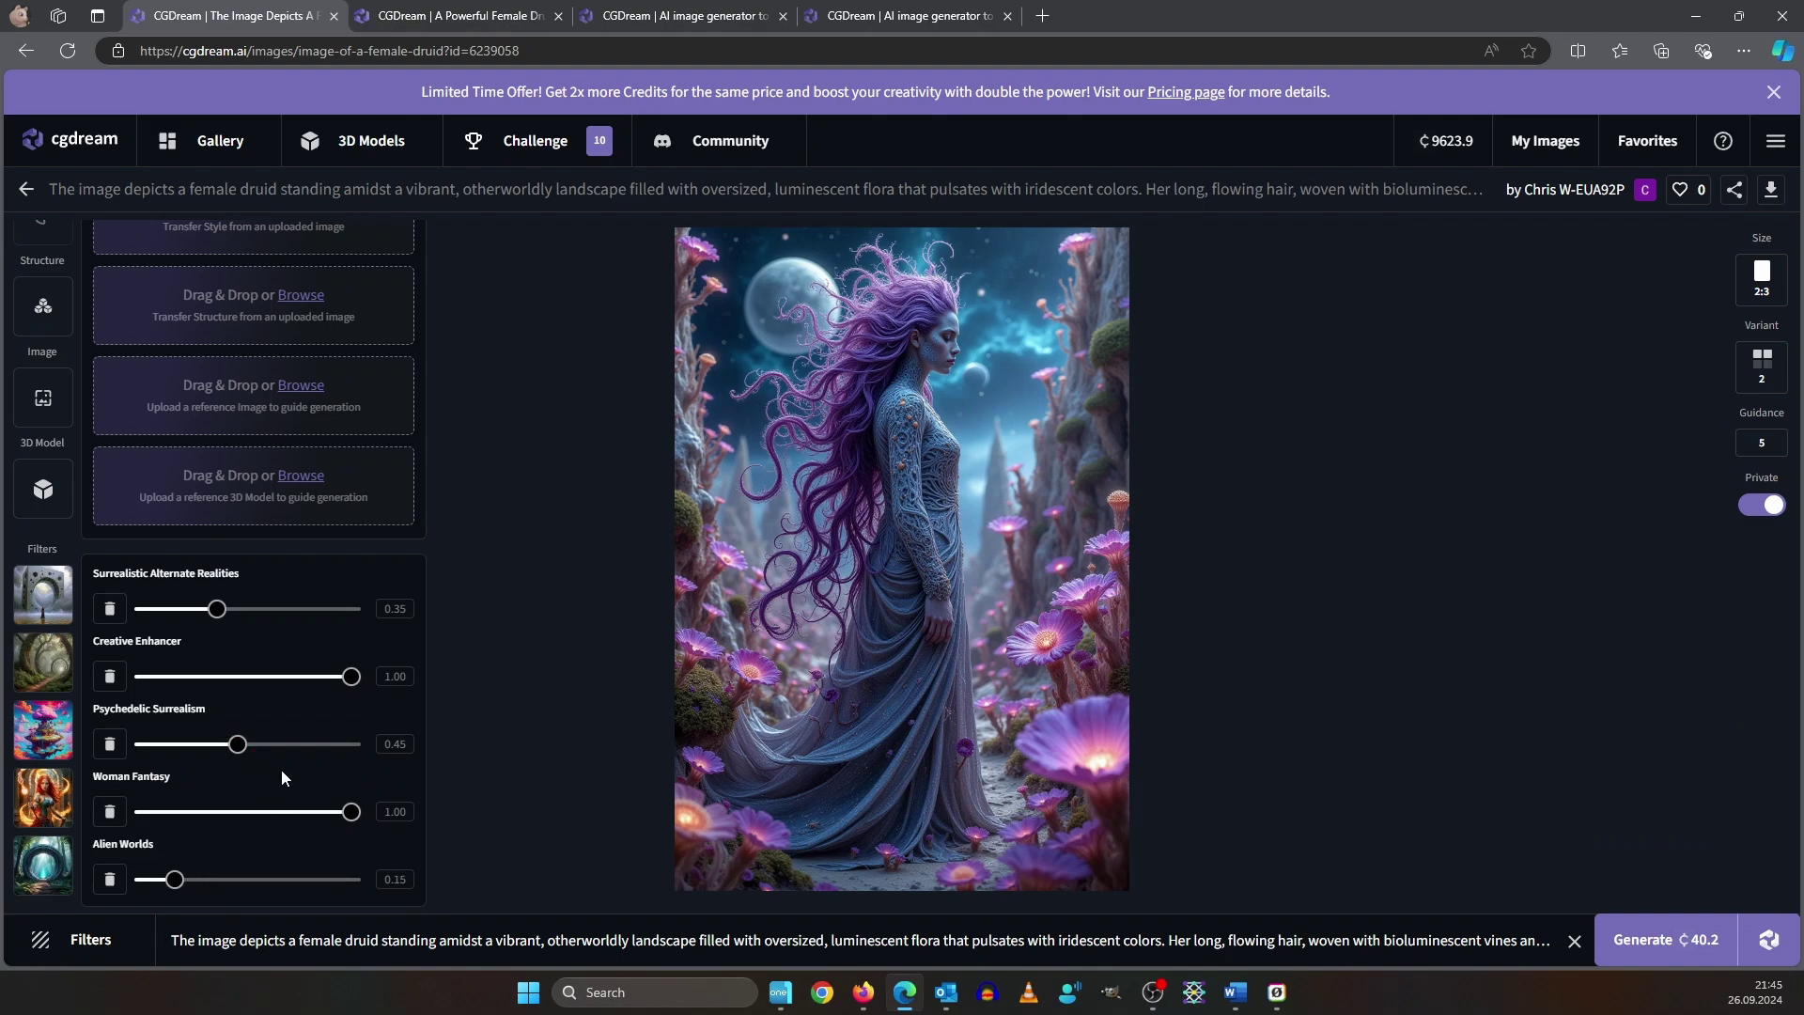
{"action": "left_click", "coordinate": [110, 744]}
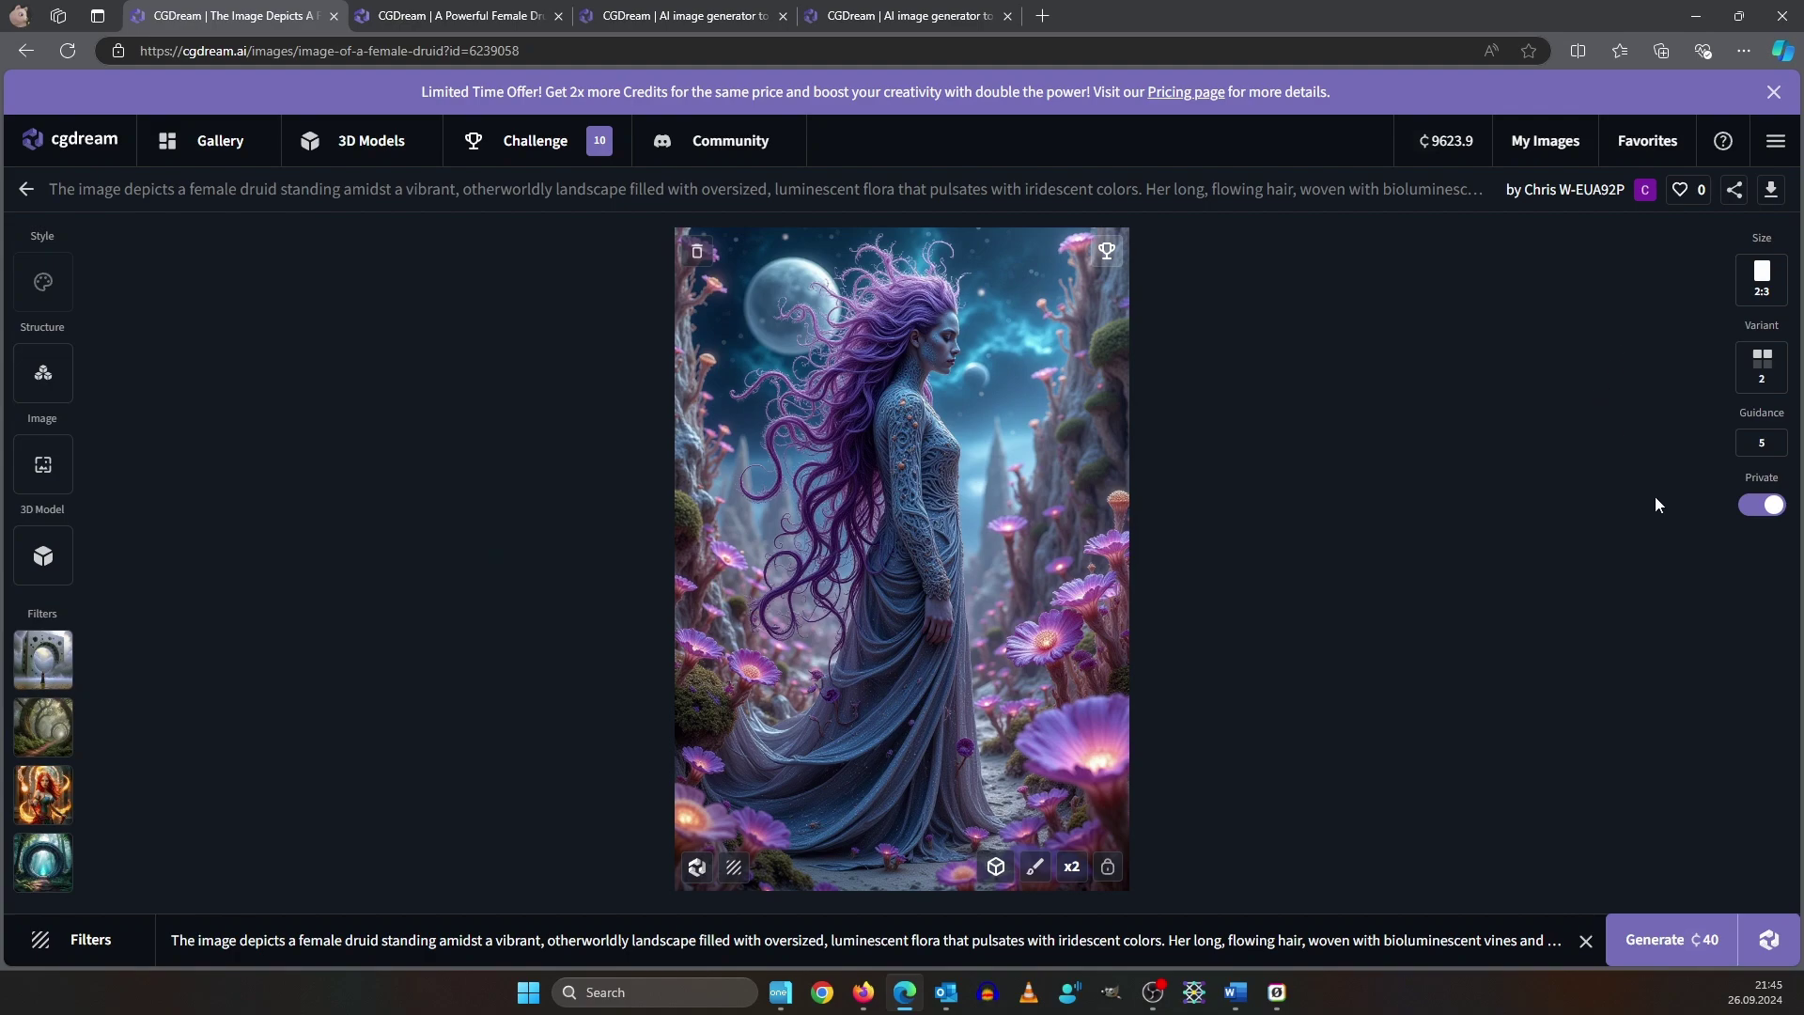
{"action": "left_click", "coordinate": [1658, 954]}
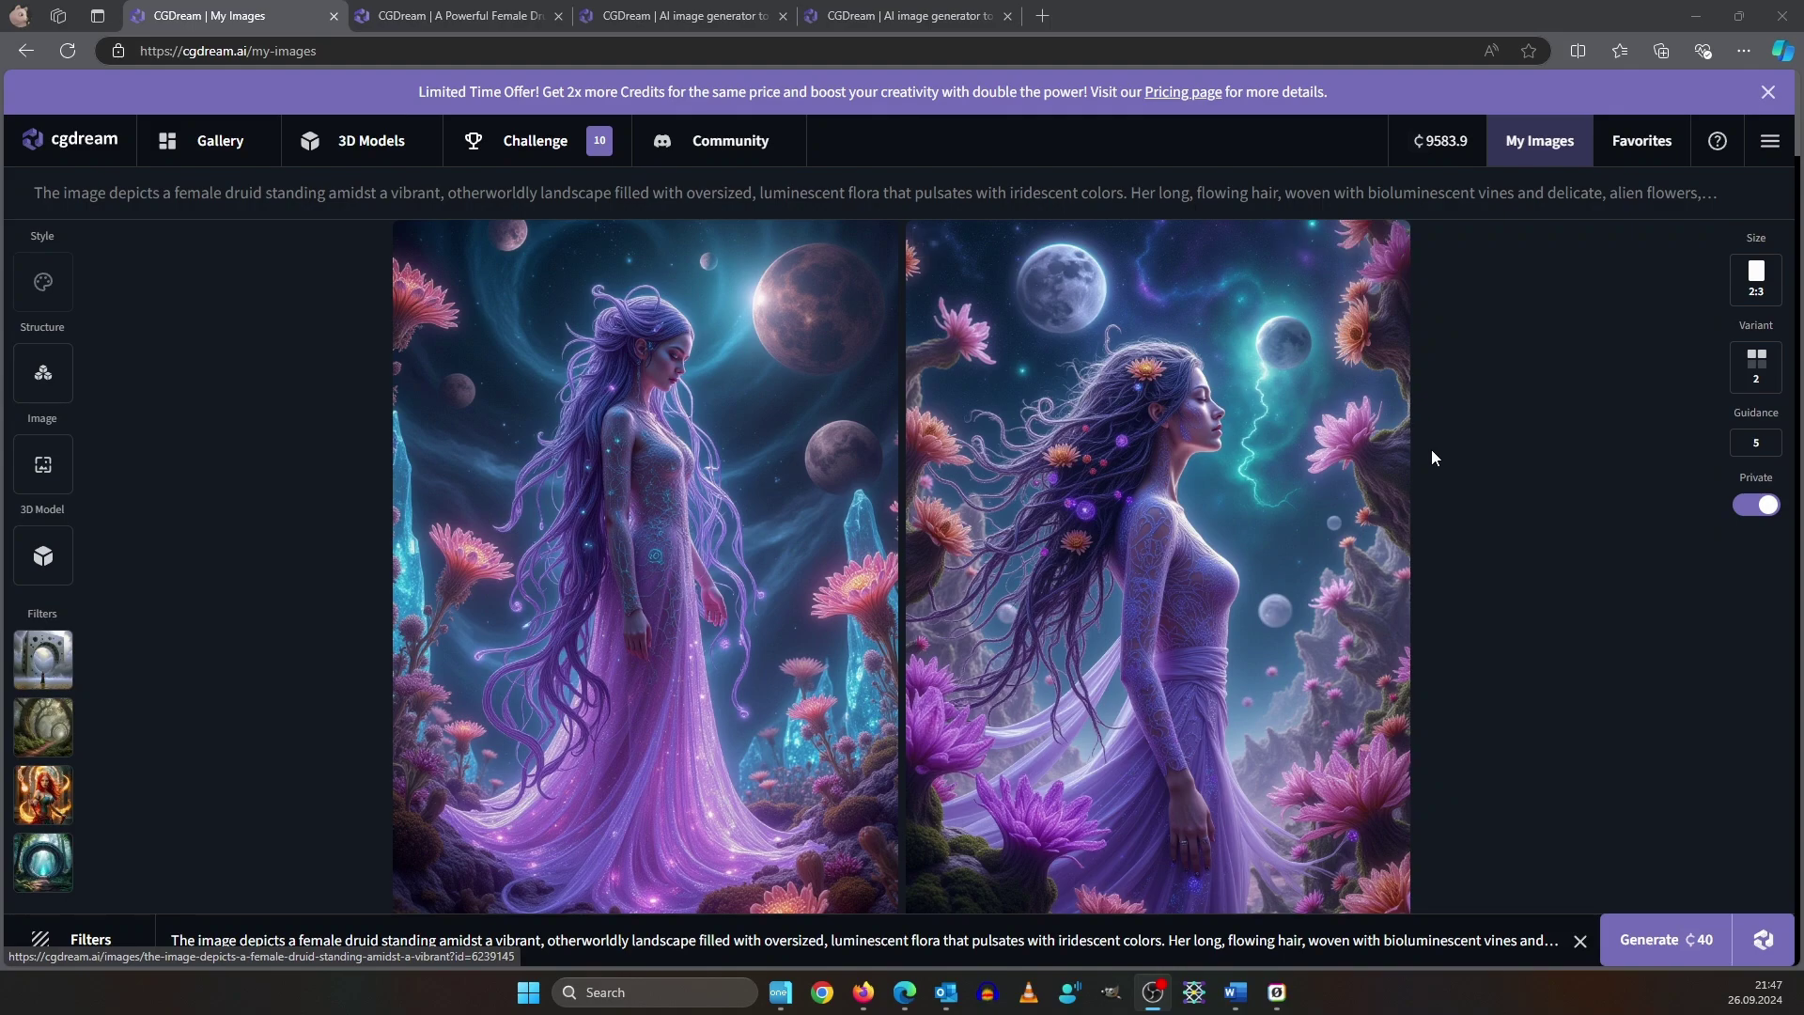
- Upscale the second druid image x2 and toggle between original and upscaled versions
{"action": "scroll", "coordinate": [1158, 453], "scroll_direction": "down", "scroll_amount": 1}
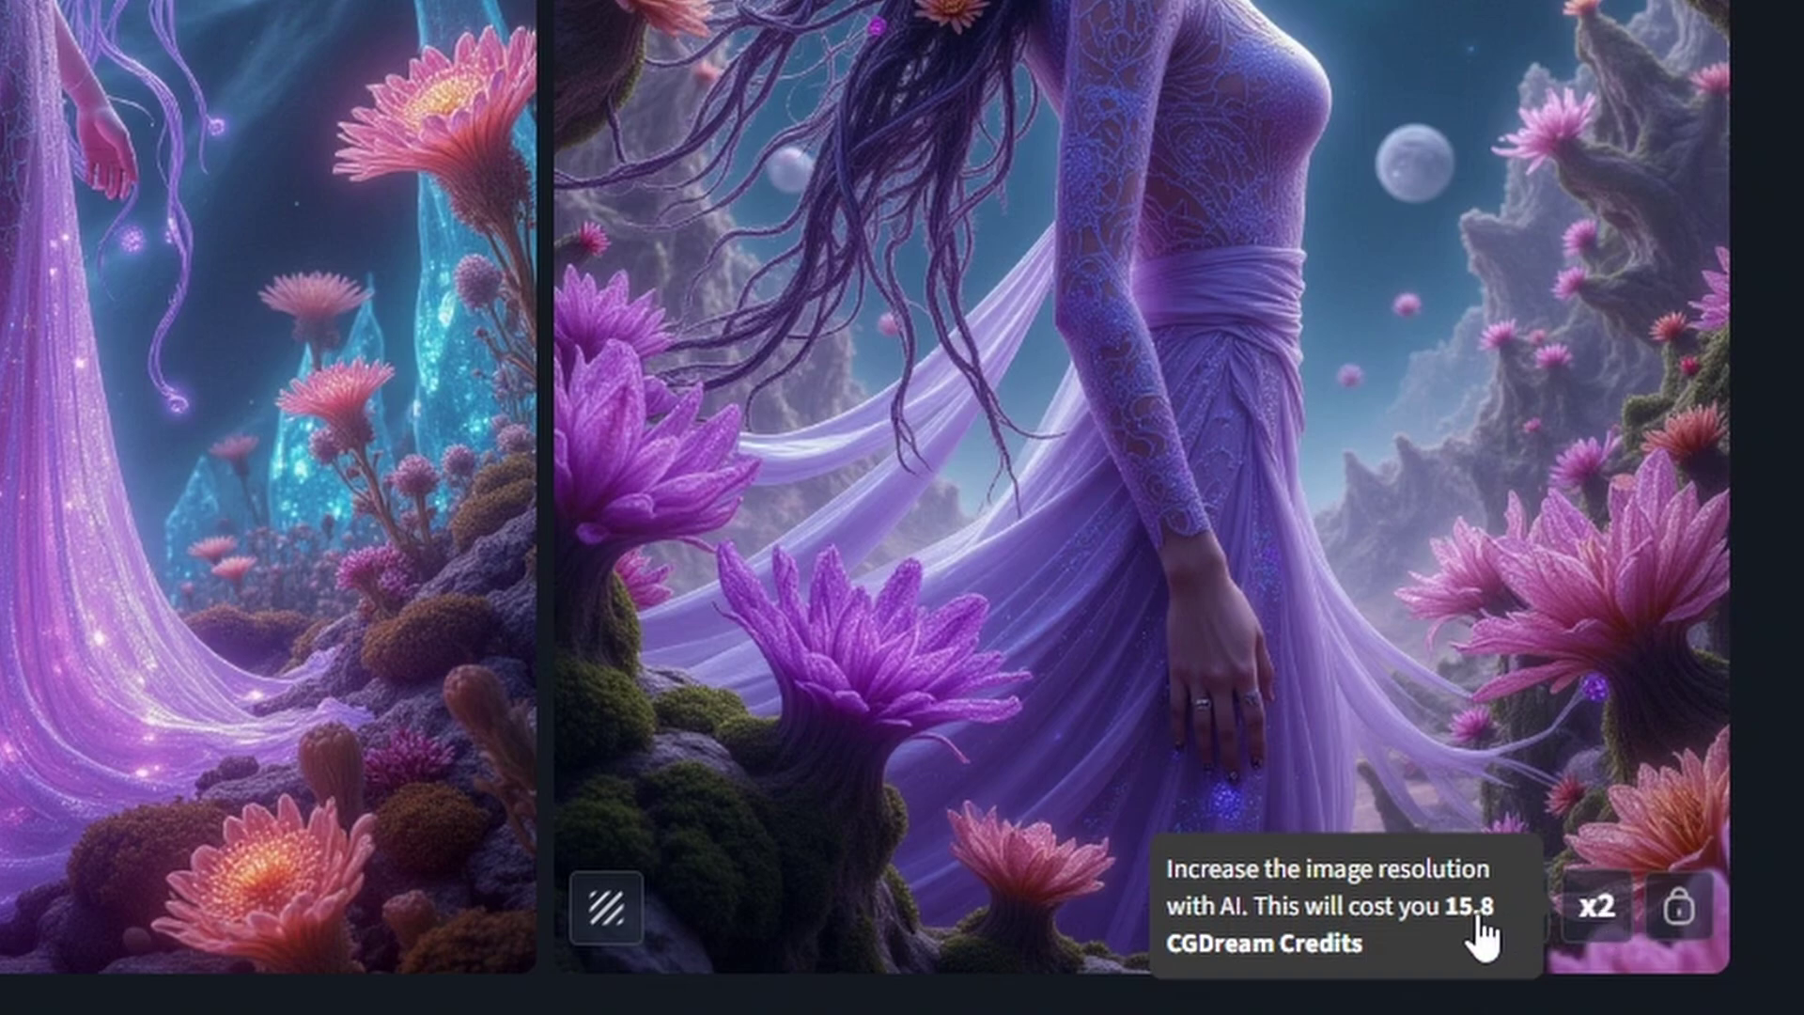
{"action": "left_click", "coordinate": [1598, 910]}
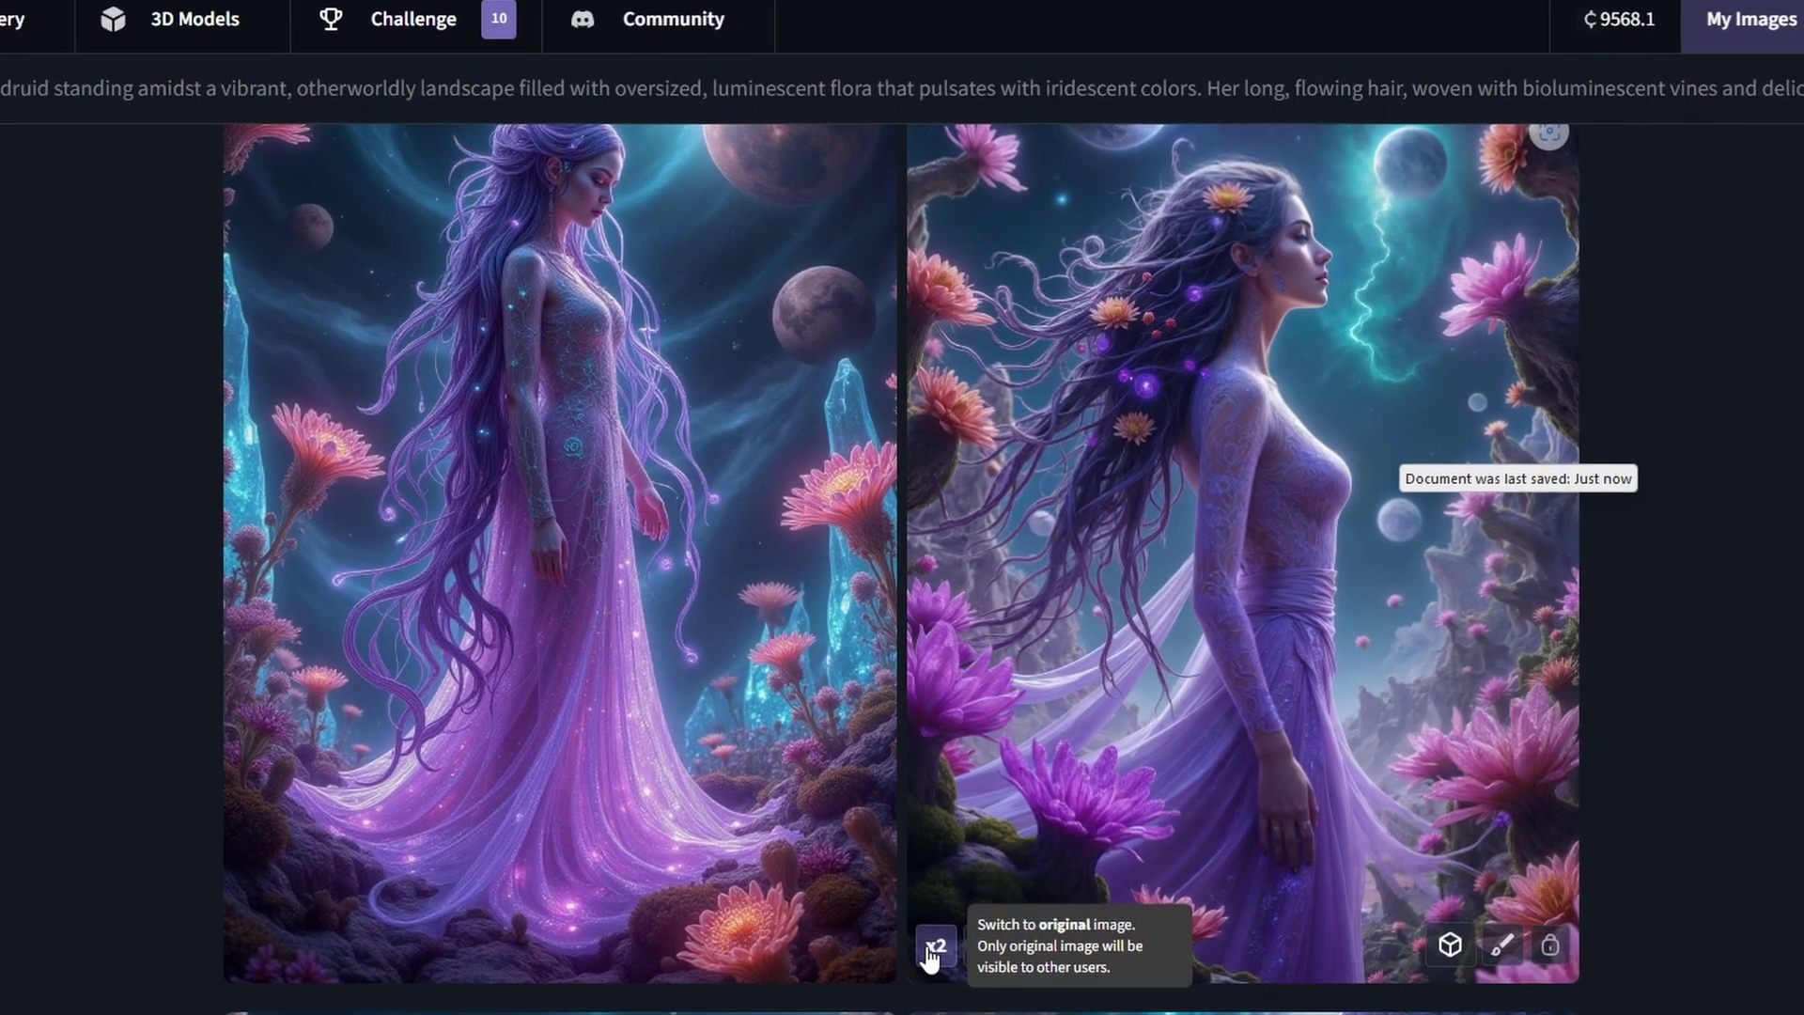
{"action": "left_click", "coordinate": [930, 951]}
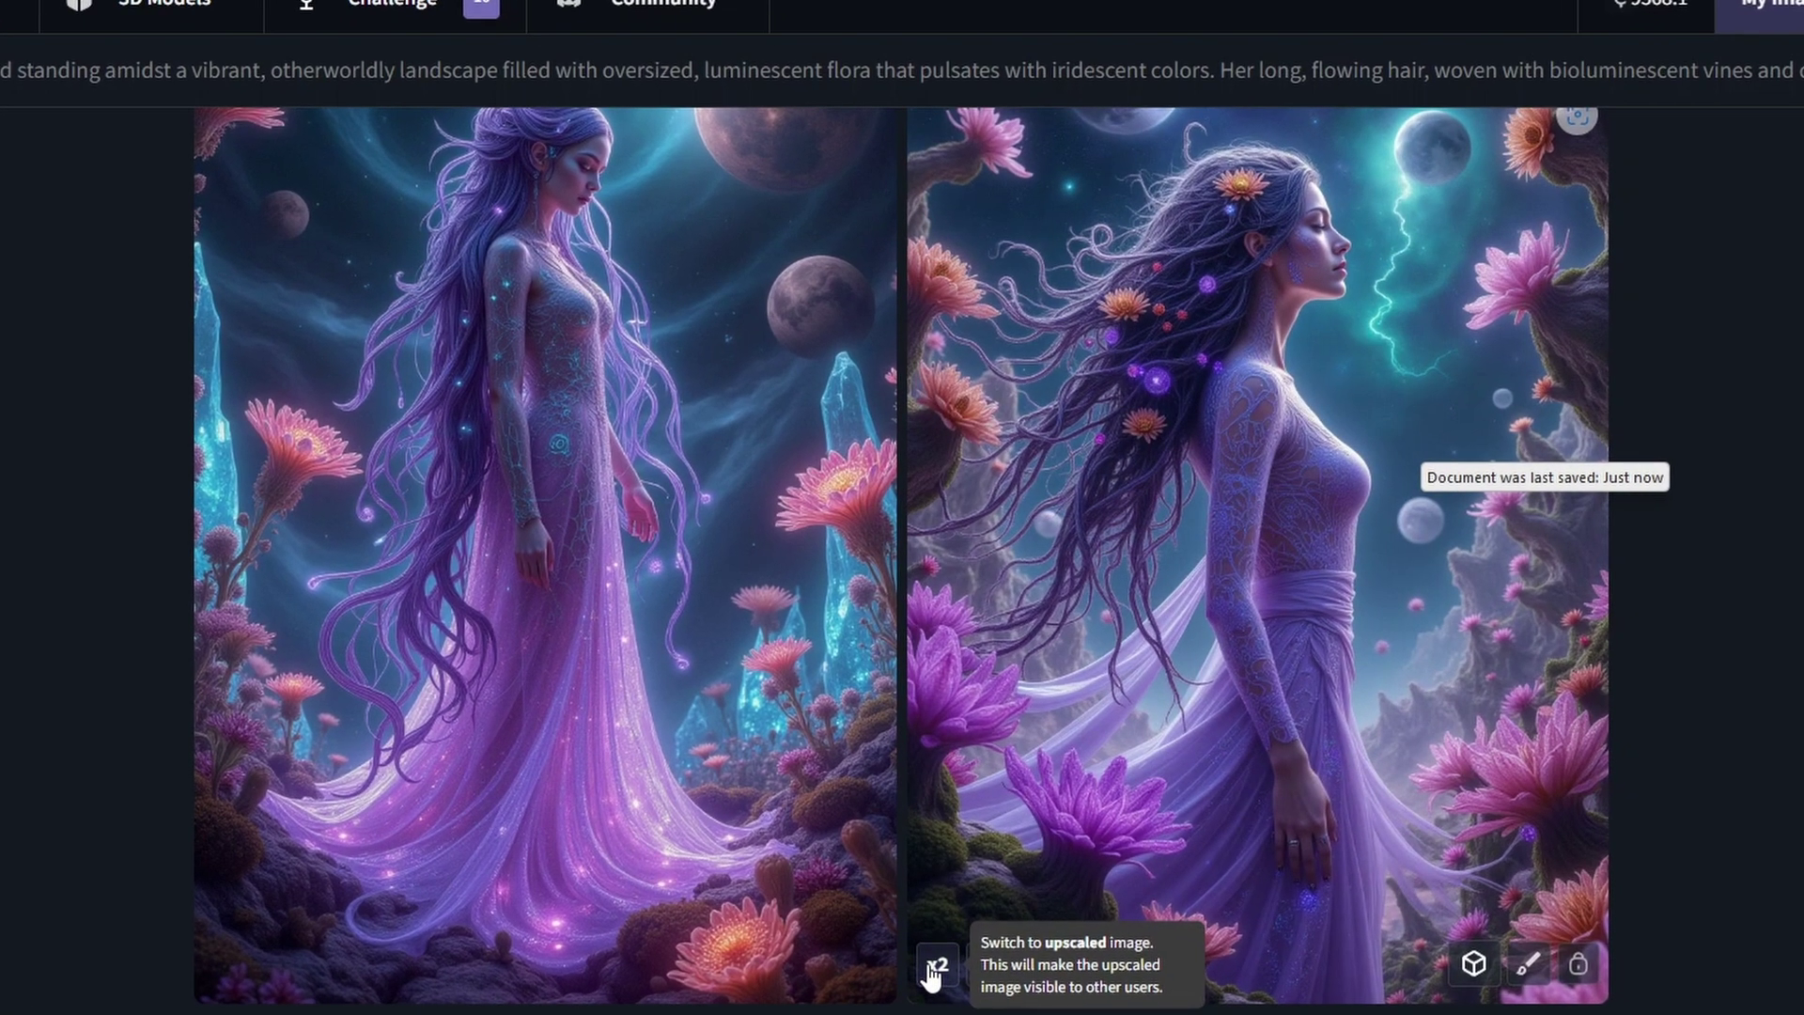
{"action": "left_click", "coordinate": [930, 976]}
{"action": "left_click", "coordinate": [935, 973]}
{"action": "left_click", "coordinate": [941, 976]}
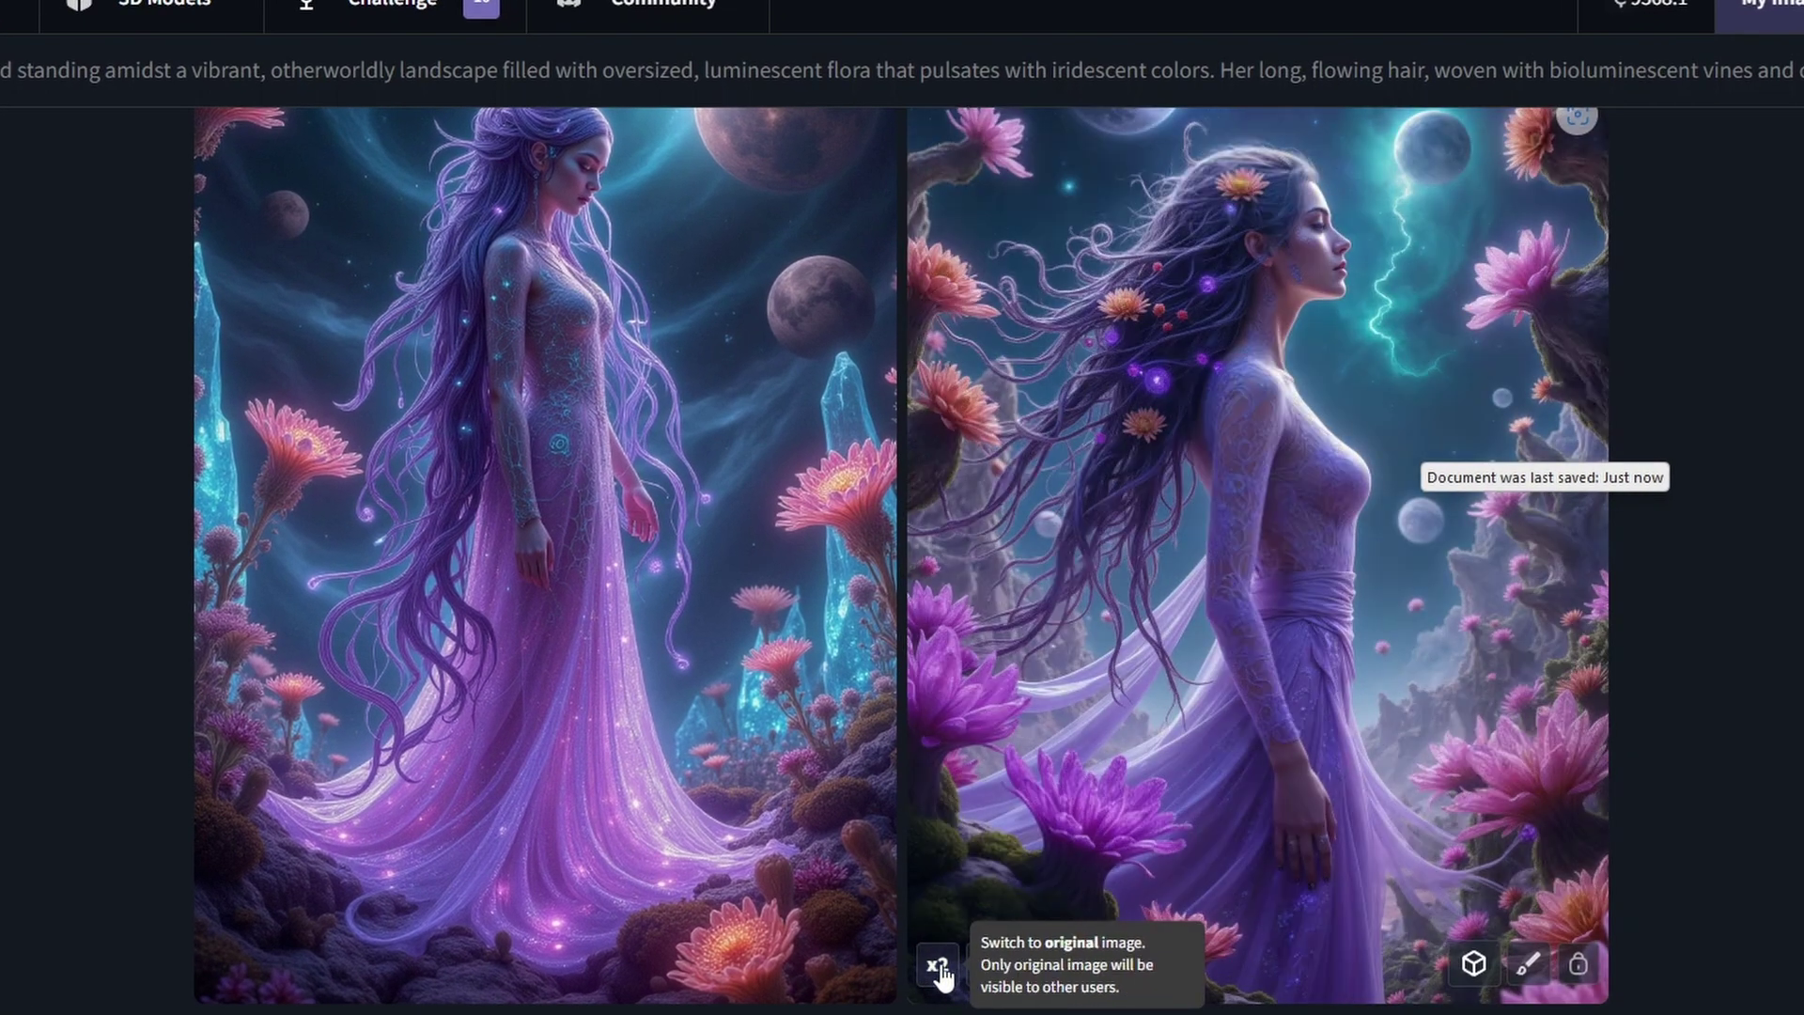
- Compare the two versions once more and download the druid image
{"action": "scroll", "coordinate": [1495, 517], "scroll_direction": "up", "scroll_amount": 2}
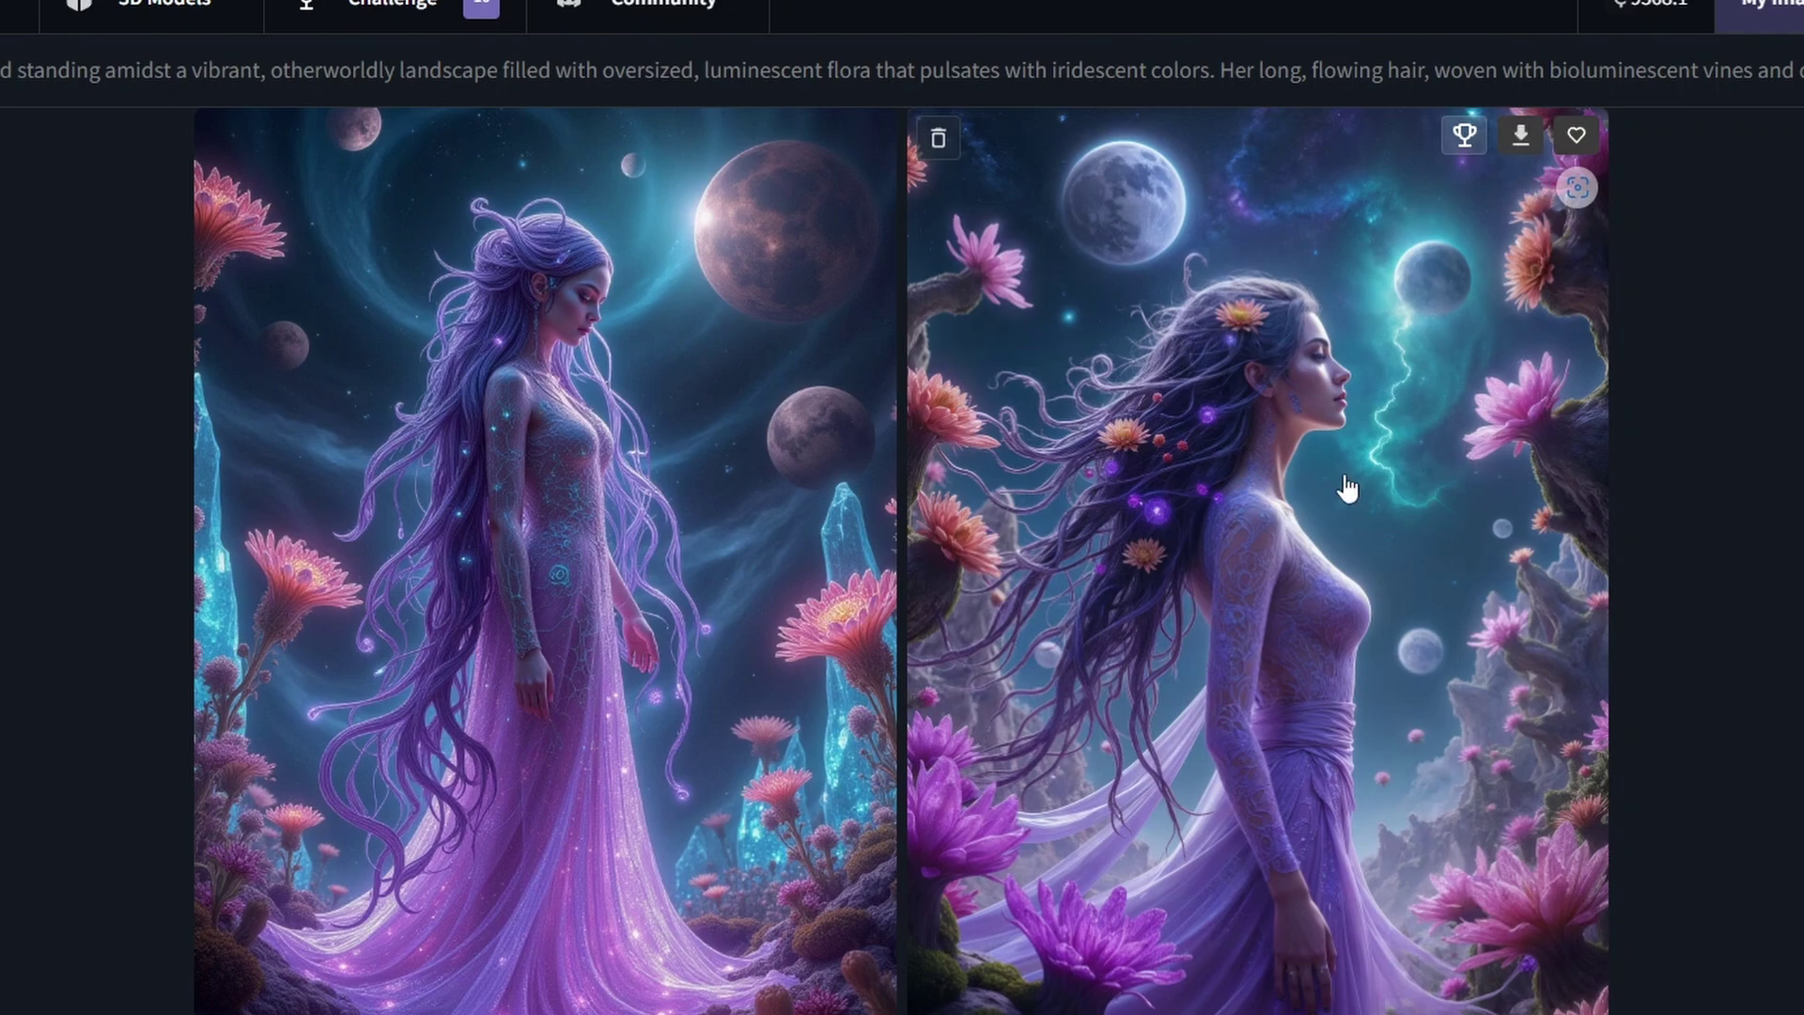
{"action": "scroll", "coordinate": [1347, 488], "scroll_direction": "down", "scroll_amount": 3}
{"action": "left_click", "coordinate": [937, 833]}
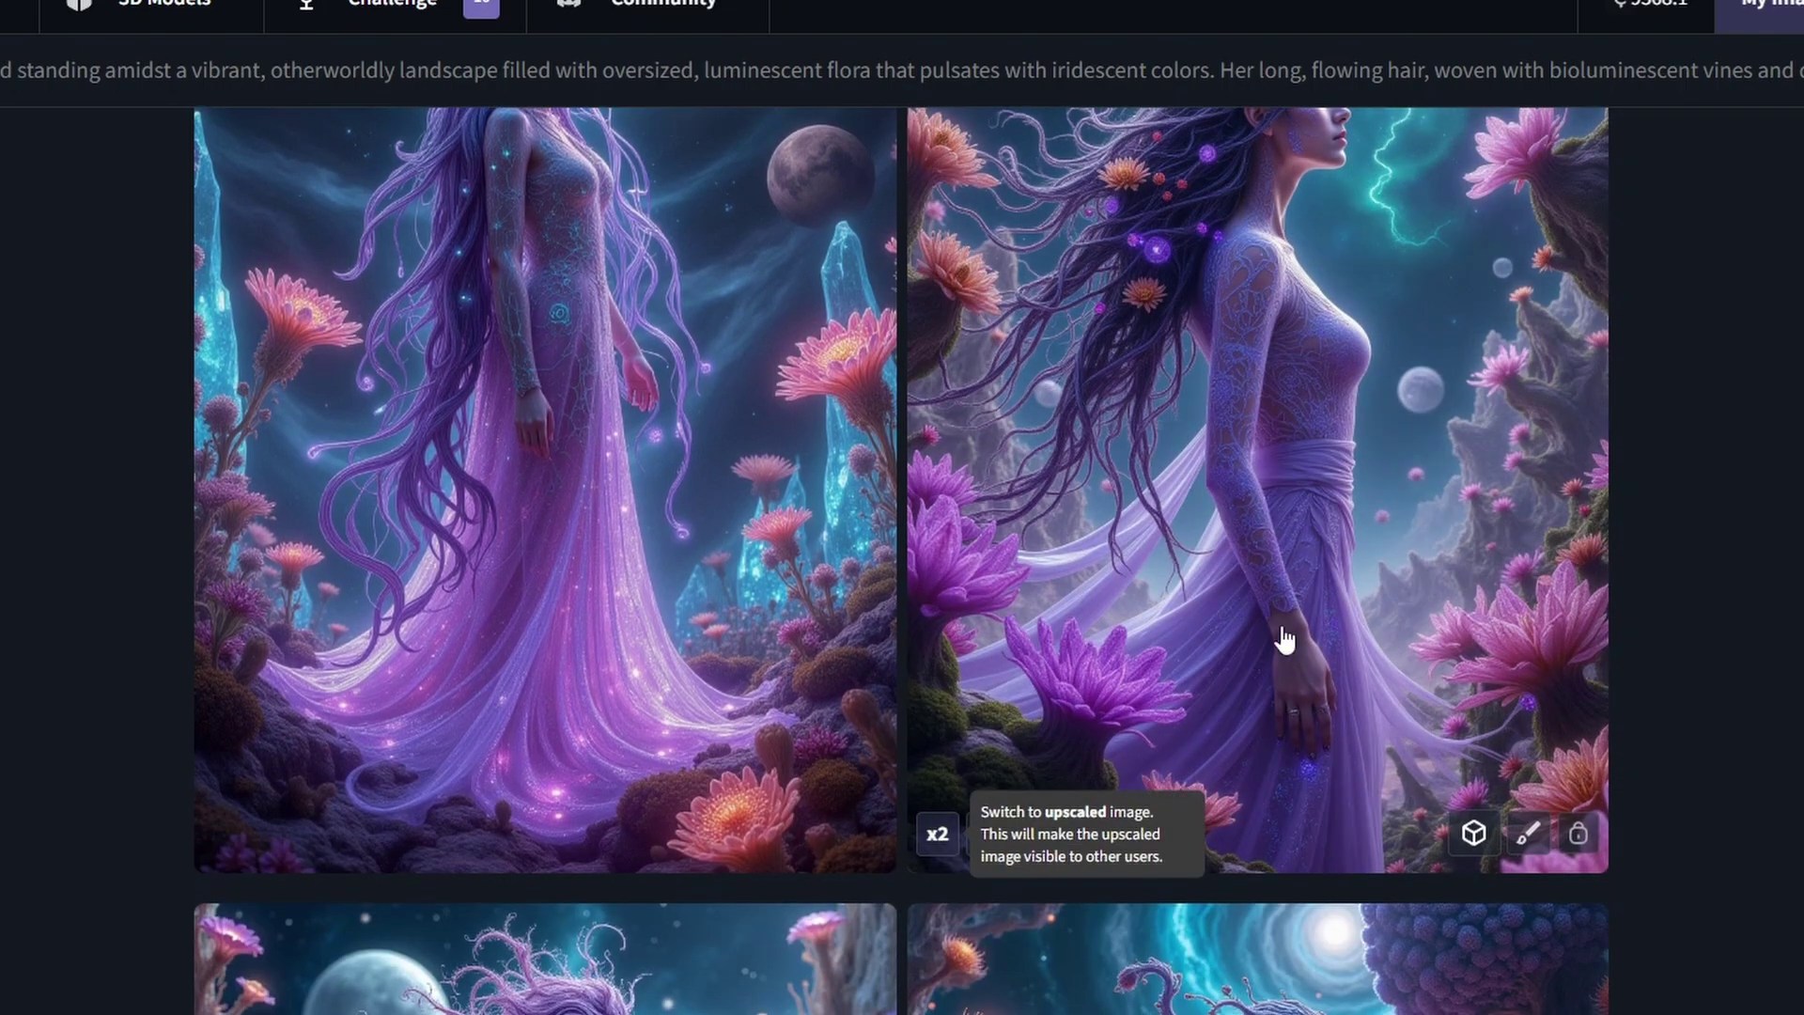
{"action": "scroll", "coordinate": [1284, 641], "scroll_direction": "up", "scroll_amount": 3}
{"action": "left_click", "coordinate": [1520, 141]}
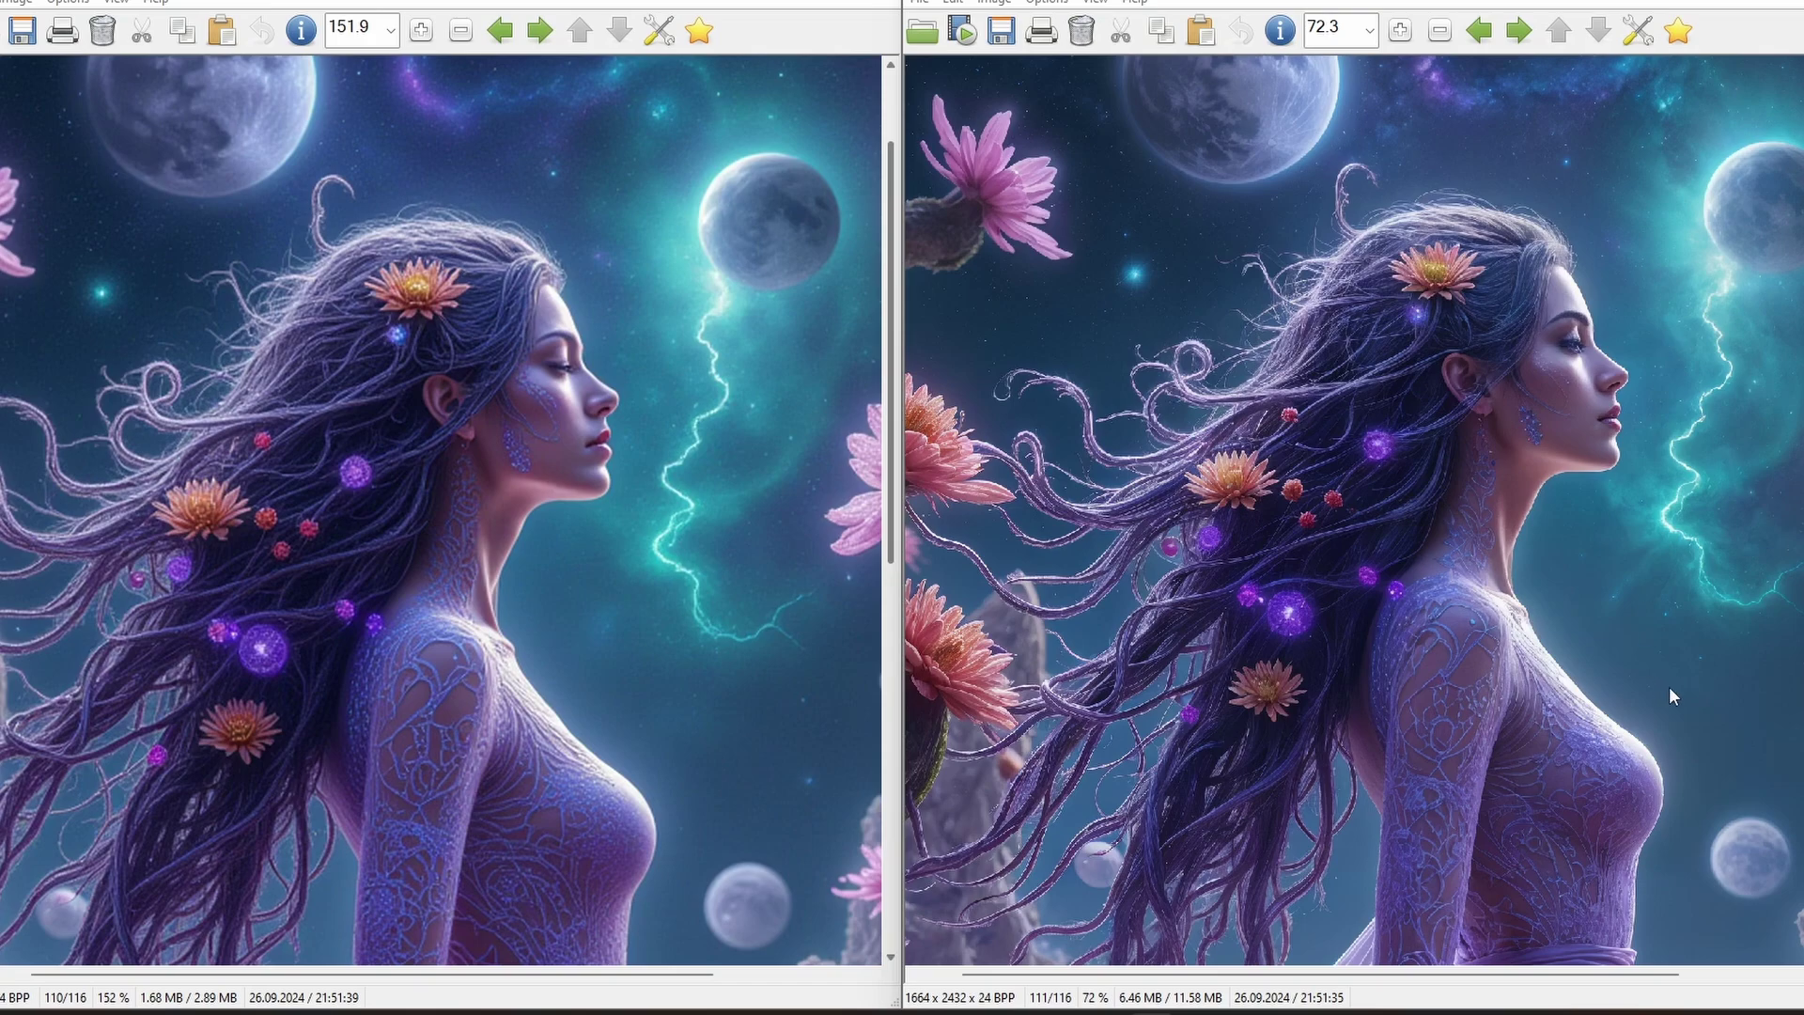
{"action": "scroll", "coordinate": [1592, 513], "scroll_direction": "down", "scroll_amount": 1}
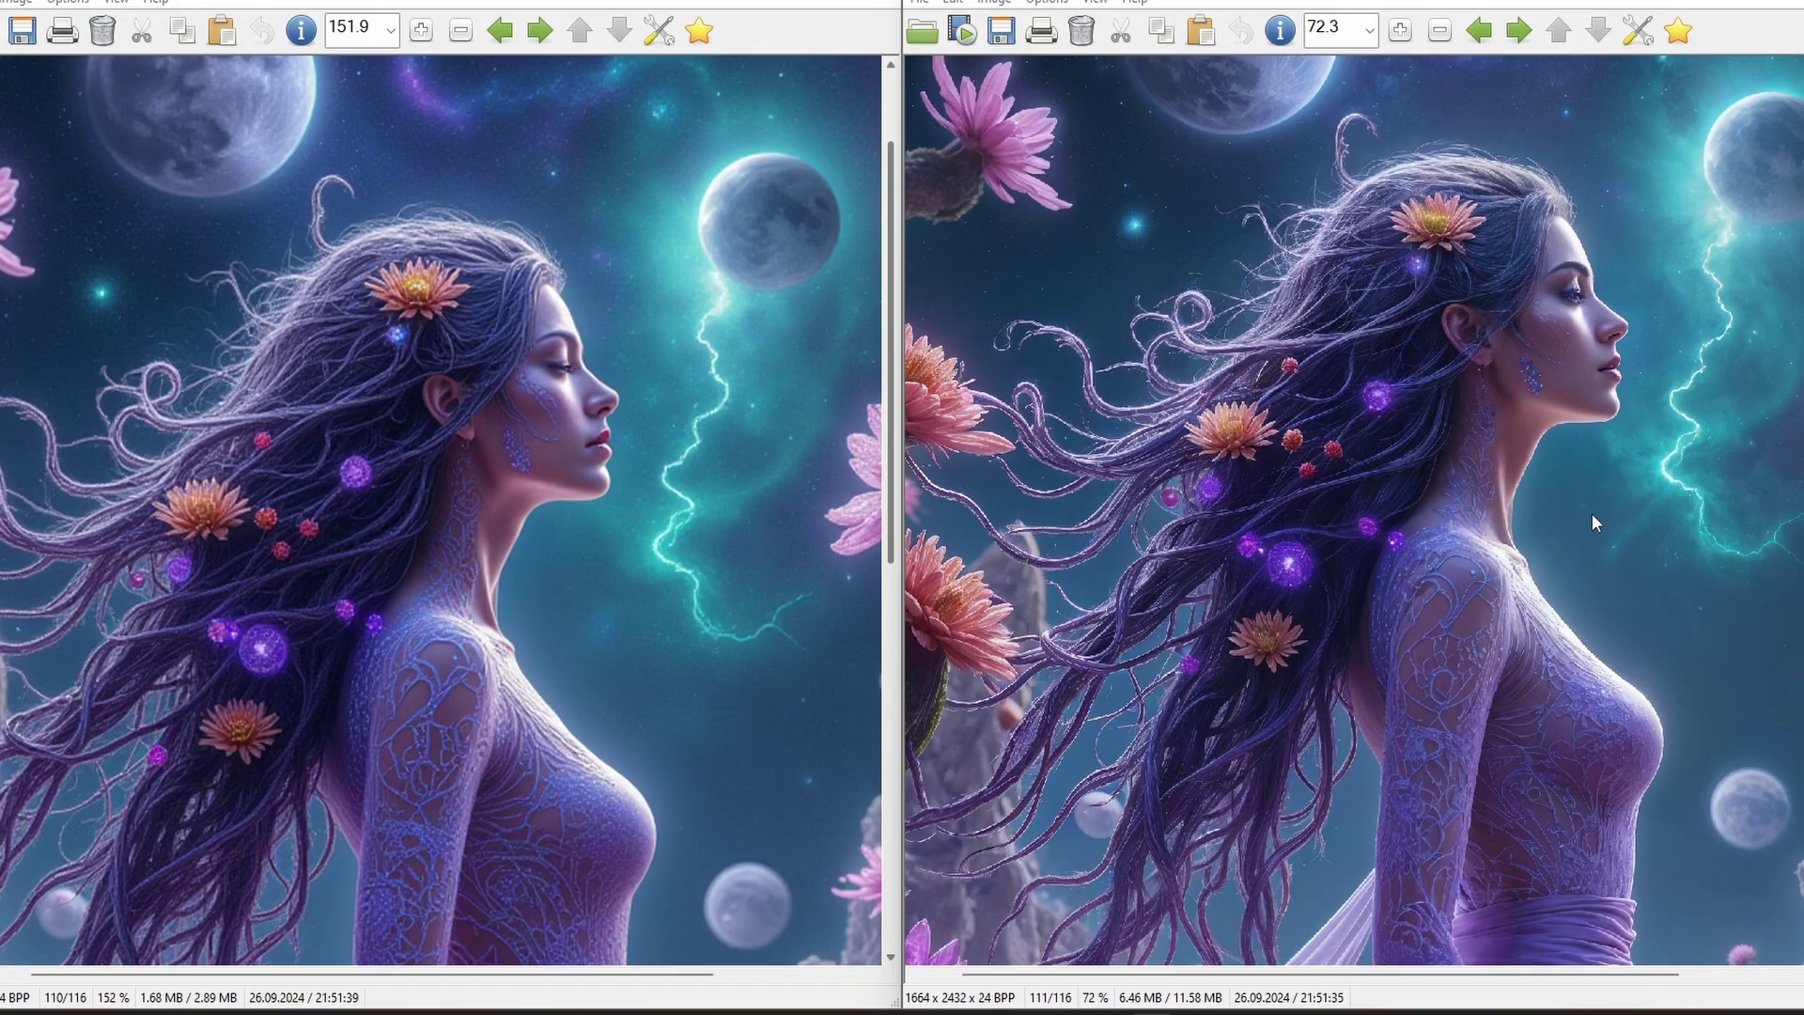
{"action": "scroll", "coordinate": [1415, 471], "scroll_direction": "up", "scroll_amount": 8}
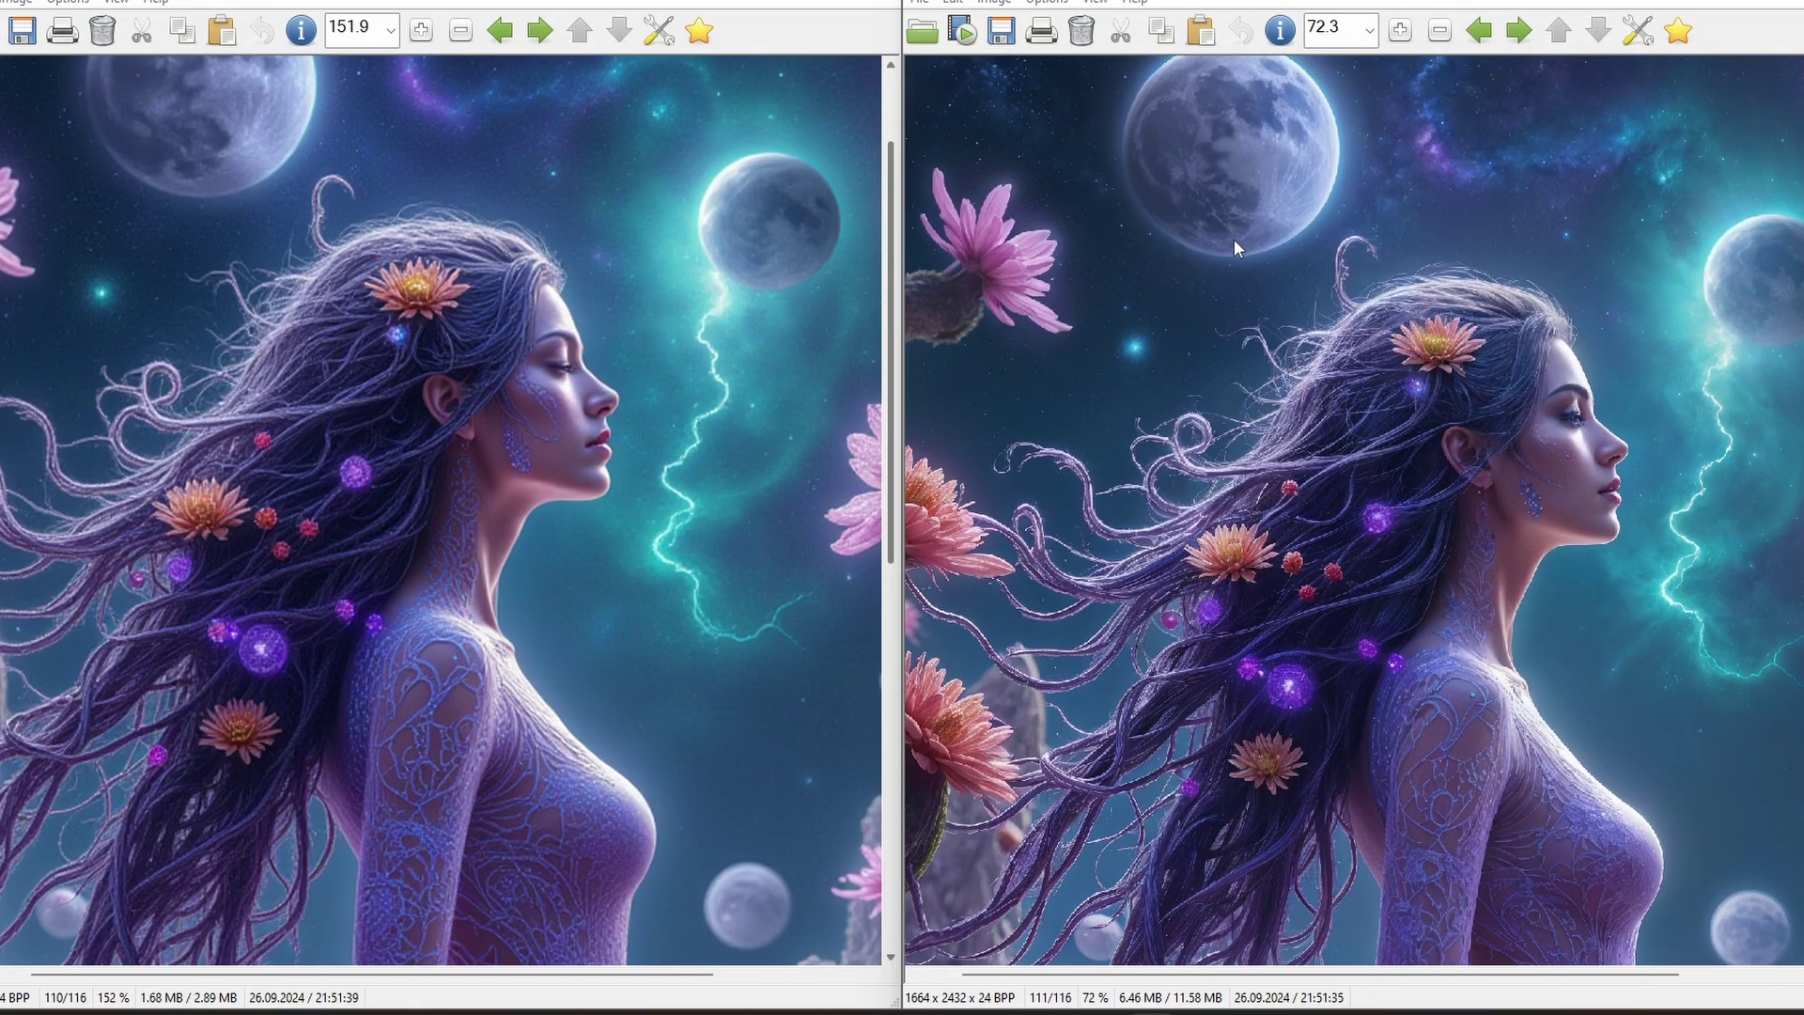
{"action": "scroll", "coordinate": [678, 391], "scroll_direction": "up", "scroll_amount": 2}
{"action": "scroll", "coordinate": [679, 391], "scroll_direction": "up", "scroll_amount": 4}
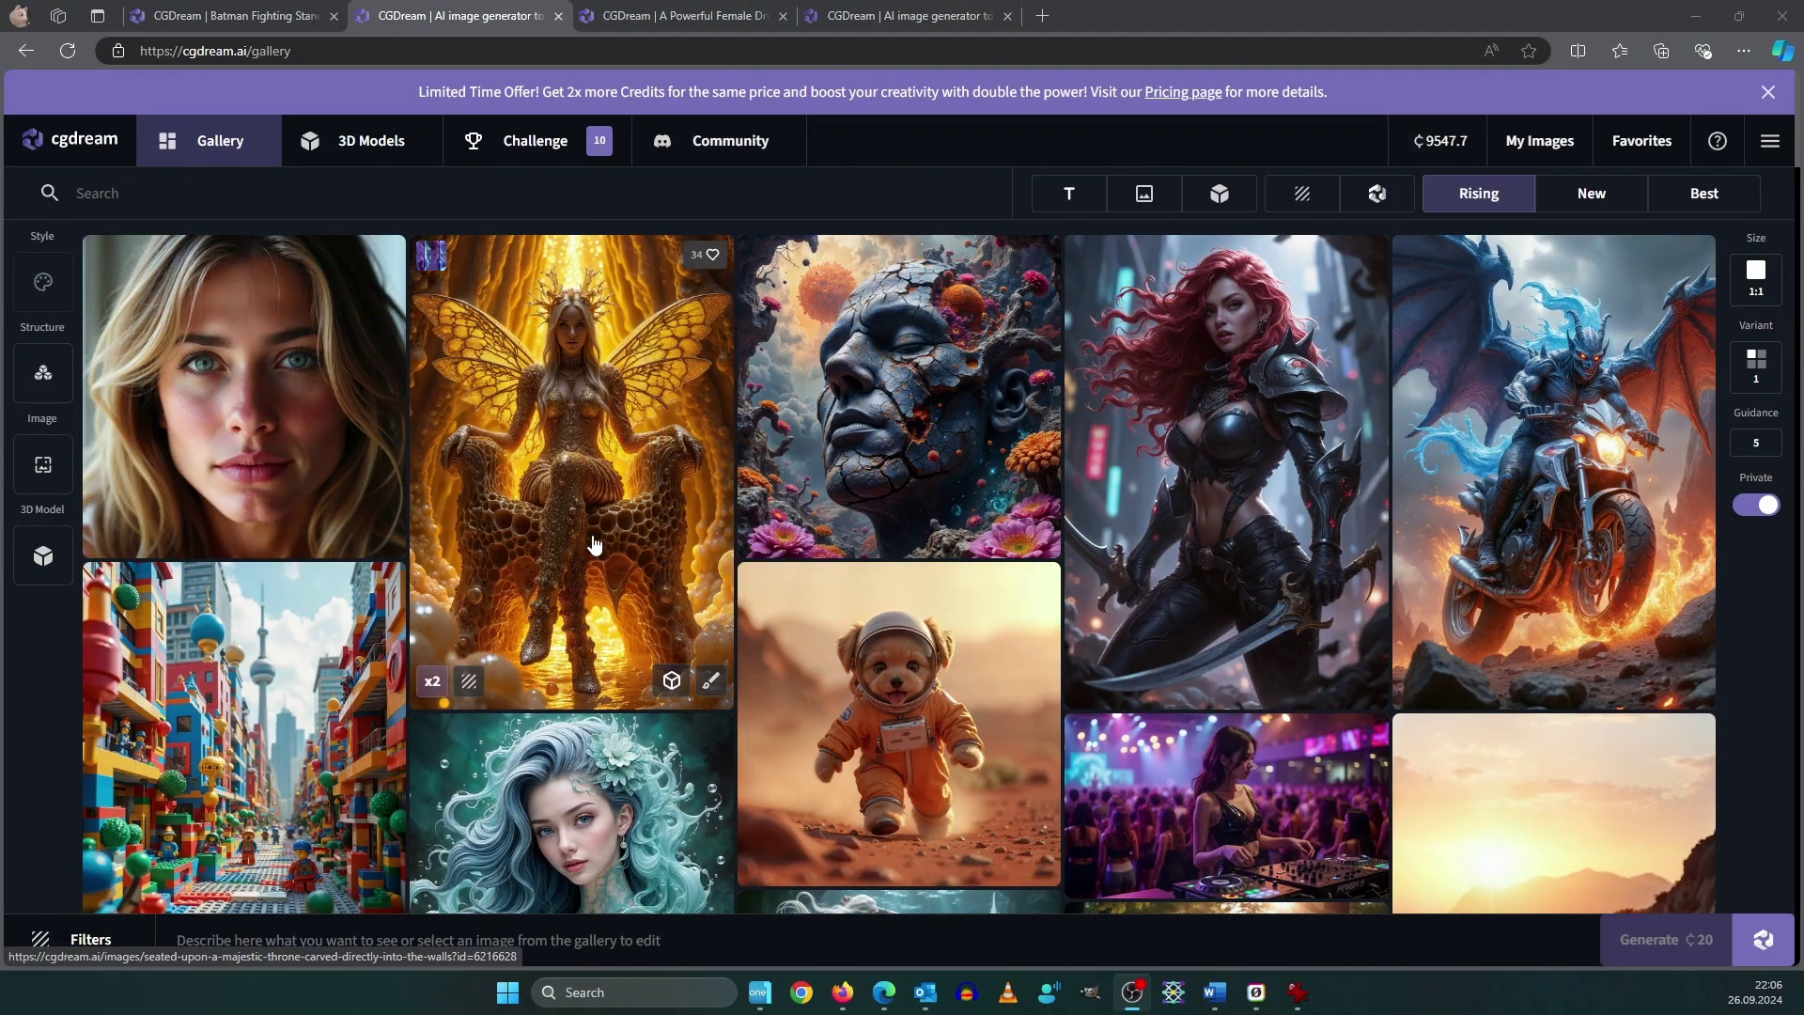
- Switch from the community gallery to the 3D Models library
{"action": "left_click", "coordinate": [366, 143]}
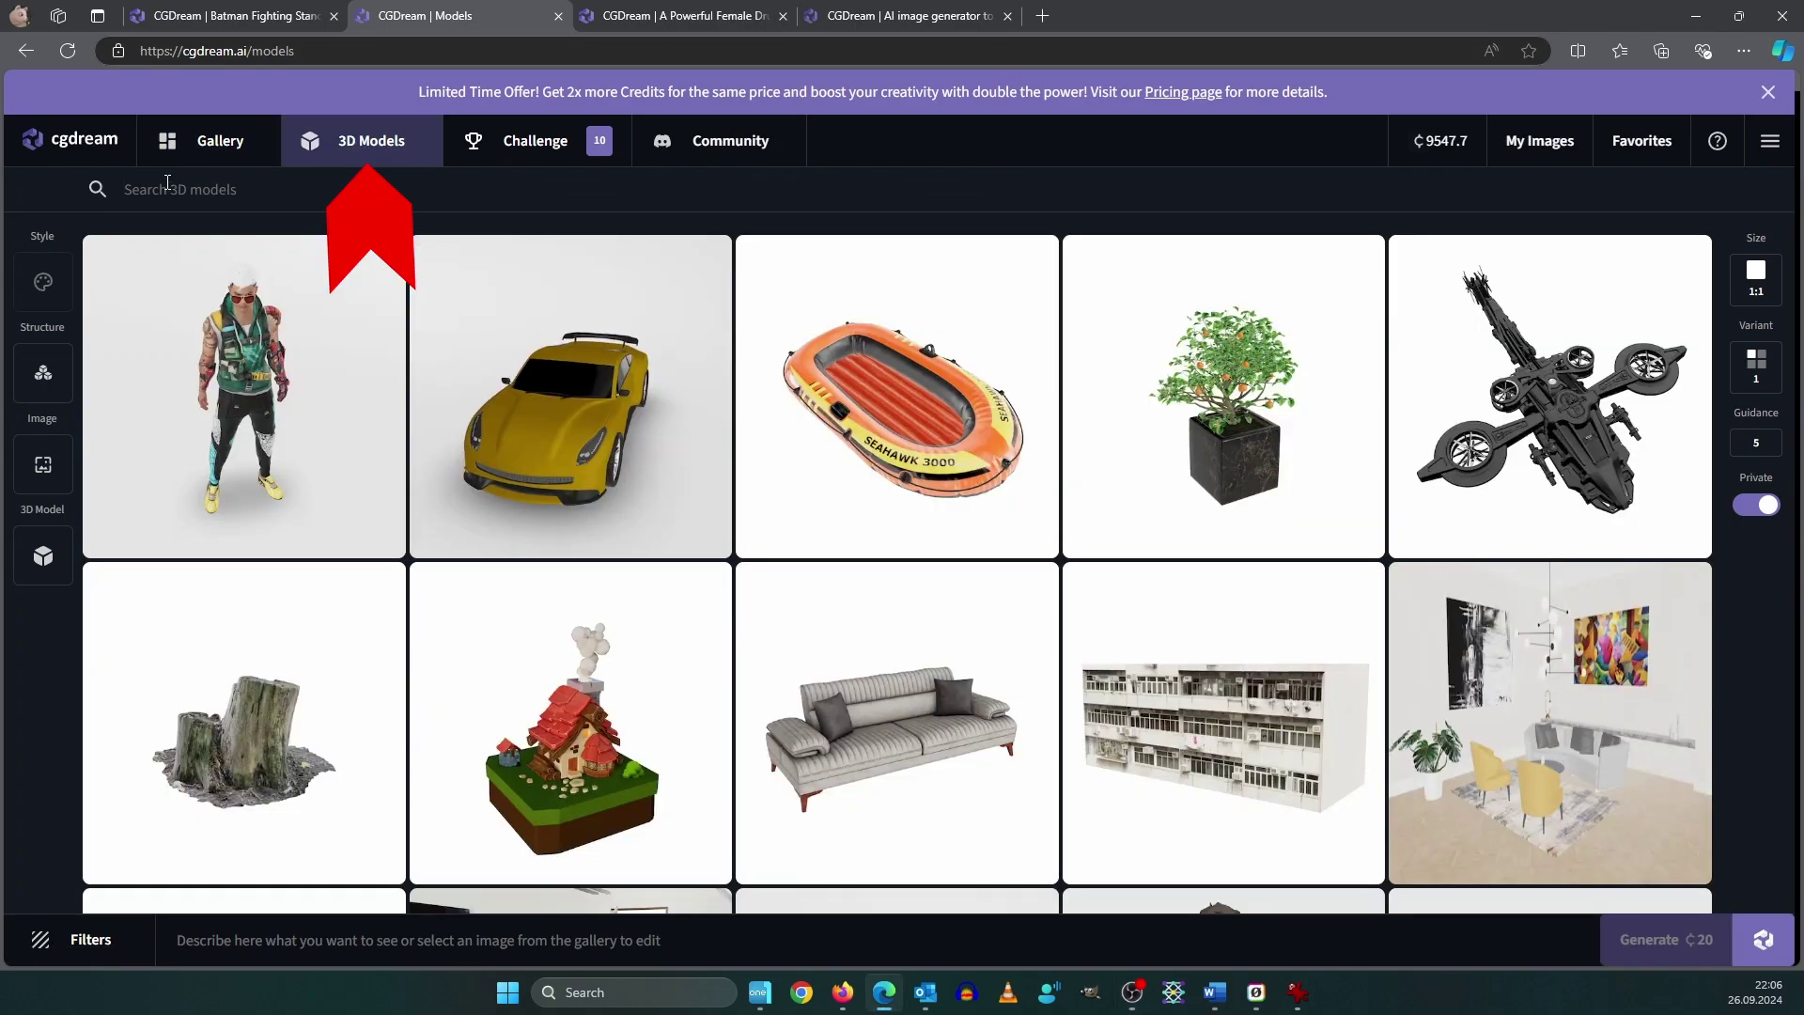
- Search the 3D models for 'animal', open the Guinea pig model and rotate it
{"action": "left_click", "coordinate": [167, 182]}
{"action": "type", "text": "anima"}
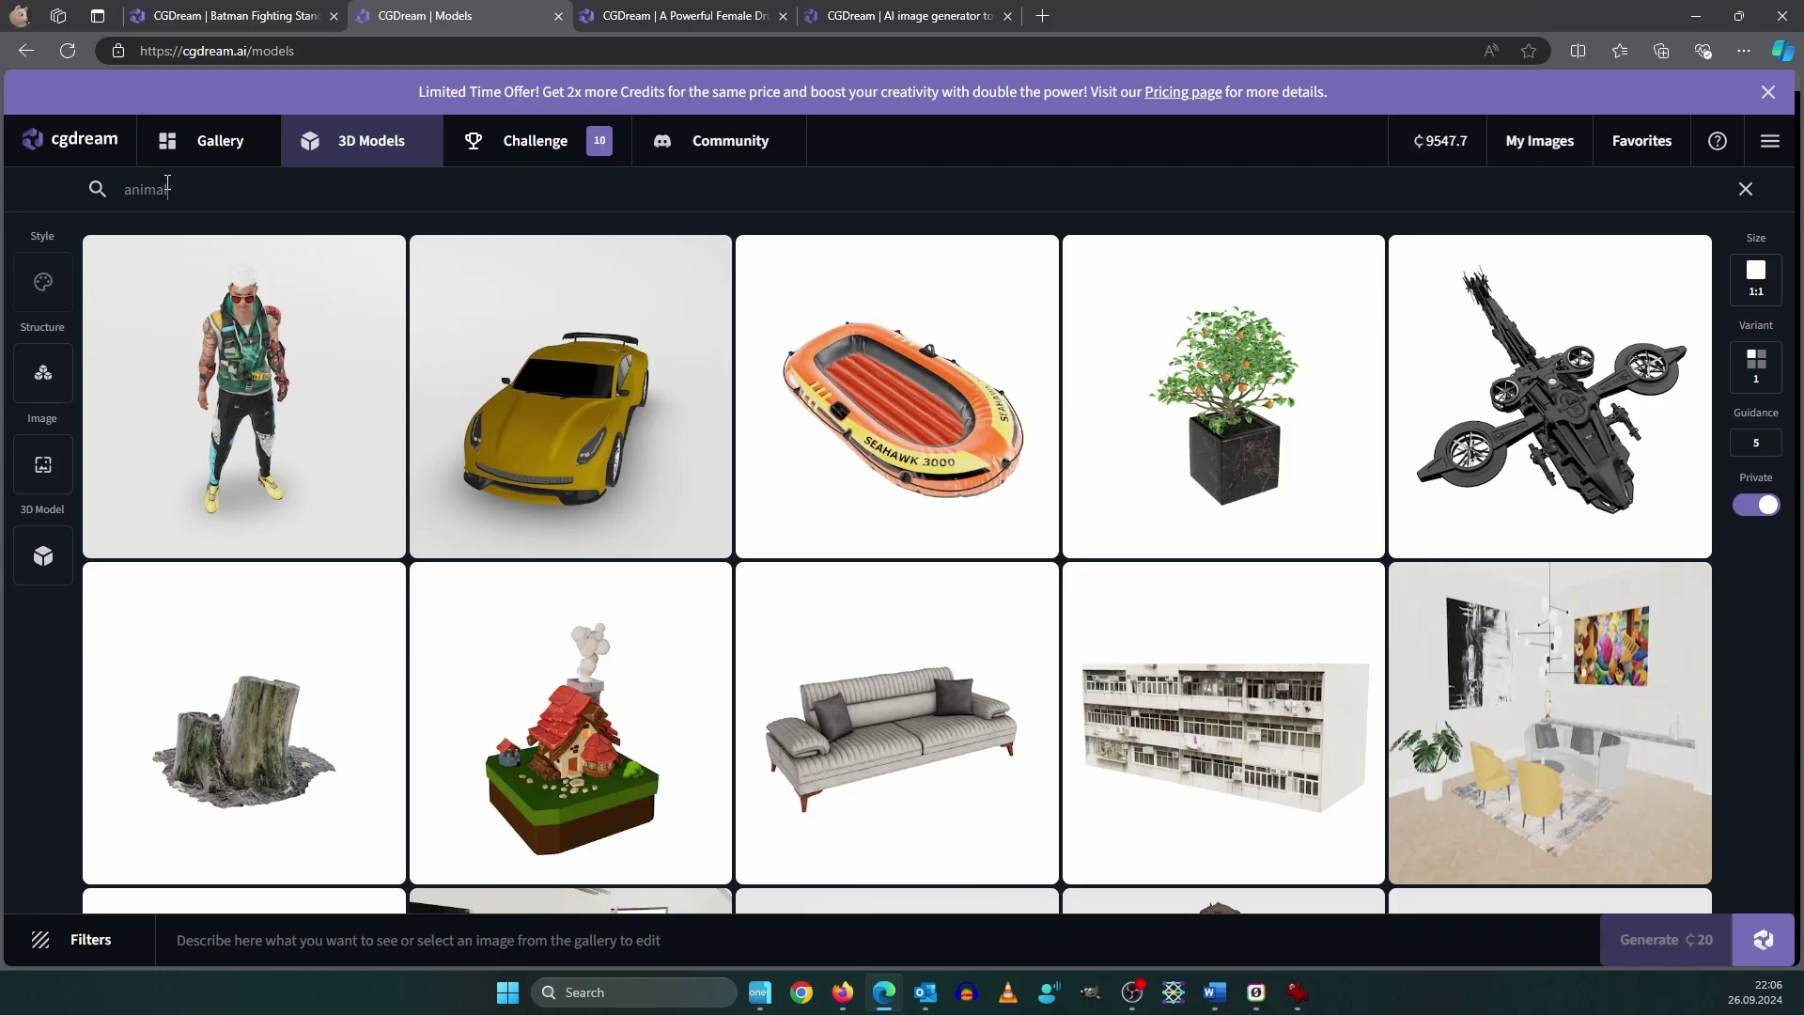
{"action": "type", "text": "l"}
{"action": "key", "text": "Return"}
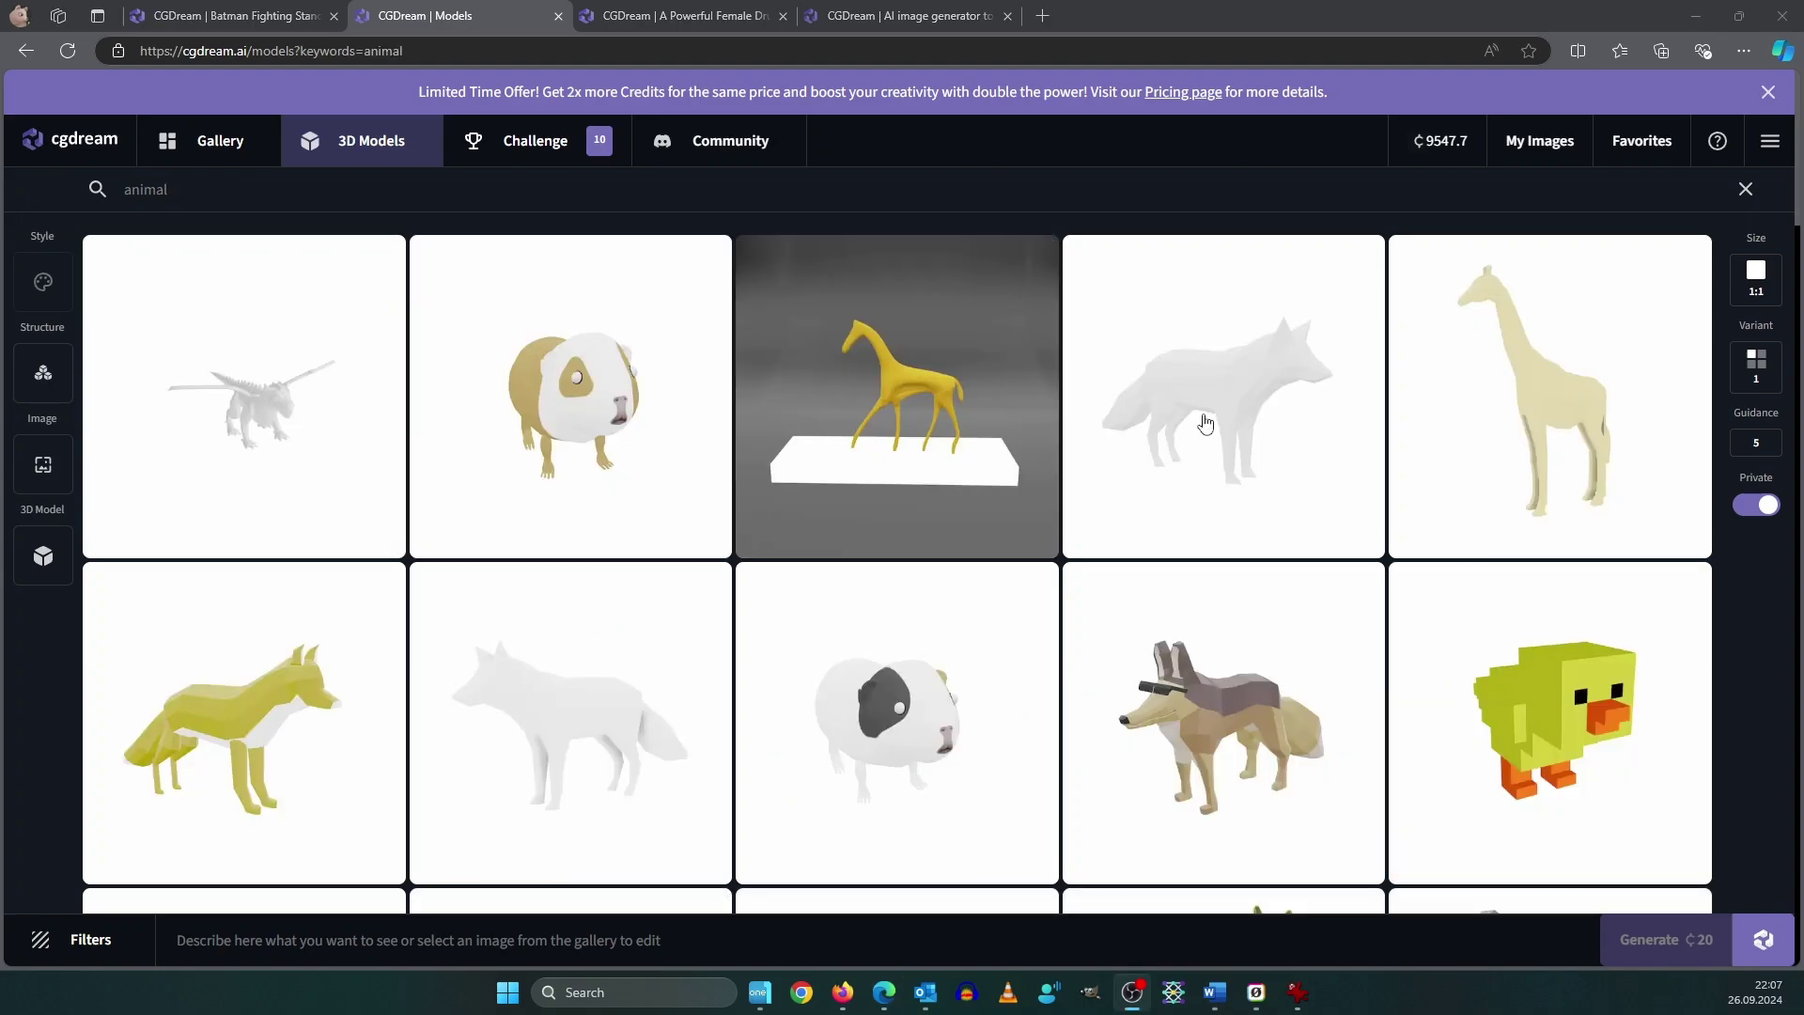
{"action": "left_click", "coordinate": [605, 365]}
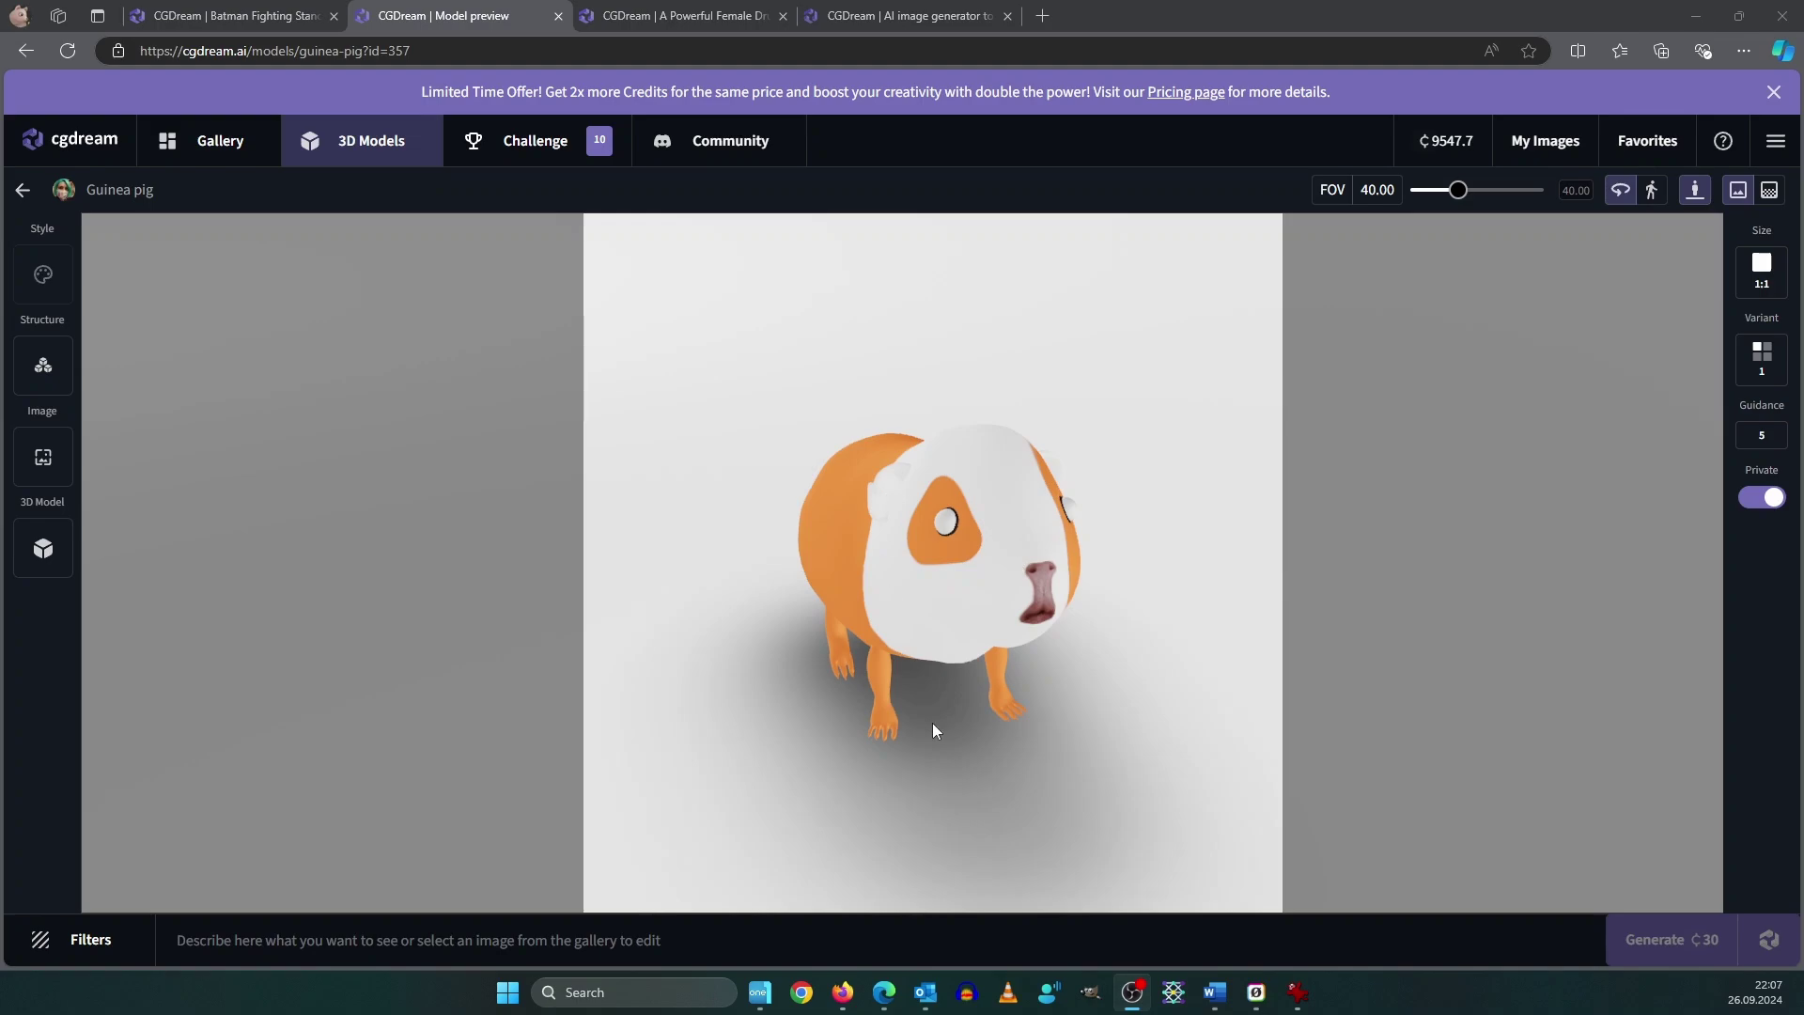
{"action": "mouse_move", "coordinate": [1081, 611]}
{"action": "left_mouse_down"}
{"action": "mouse_move", "coordinate": [1040, 606]}
{"action": "mouse_move", "coordinate": [1068, 605]}
{"action": "mouse_move", "coordinate": [981, 541]}
{"action": "mouse_move", "coordinate": [939, 566]}
{"action": "mouse_move", "coordinate": [921, 612]}
{"action": "mouse_move", "coordinate": [1028, 634]}
{"action": "mouse_move", "coordinate": [1113, 576]}
{"action": "mouse_move", "coordinate": [1050, 547]}
{"action": "mouse_move", "coordinate": [927, 601]}
{"action": "mouse_move", "coordinate": [985, 622]}
{"action": "mouse_move", "coordinate": [975, 596]}
{"action": "mouse_move", "coordinate": [995, 576]}
{"action": "mouse_move", "coordinate": [1051, 576]}
{"action": "mouse_move", "coordinate": [1125, 662]}
{"action": "mouse_move", "coordinate": [1080, 679]}
{"action": "mouse_move", "coordinate": [1122, 691]}
{"action": "mouse_move", "coordinate": [1034, 673]}
{"action": "mouse_move", "coordinate": [1131, 666]}
{"action": "mouse_move", "coordinate": [1085, 671]}
{"action": "mouse_move", "coordinate": [1103, 594]}
{"action": "mouse_move", "coordinate": [1087, 623]}
{"action": "left_mouse_up"}
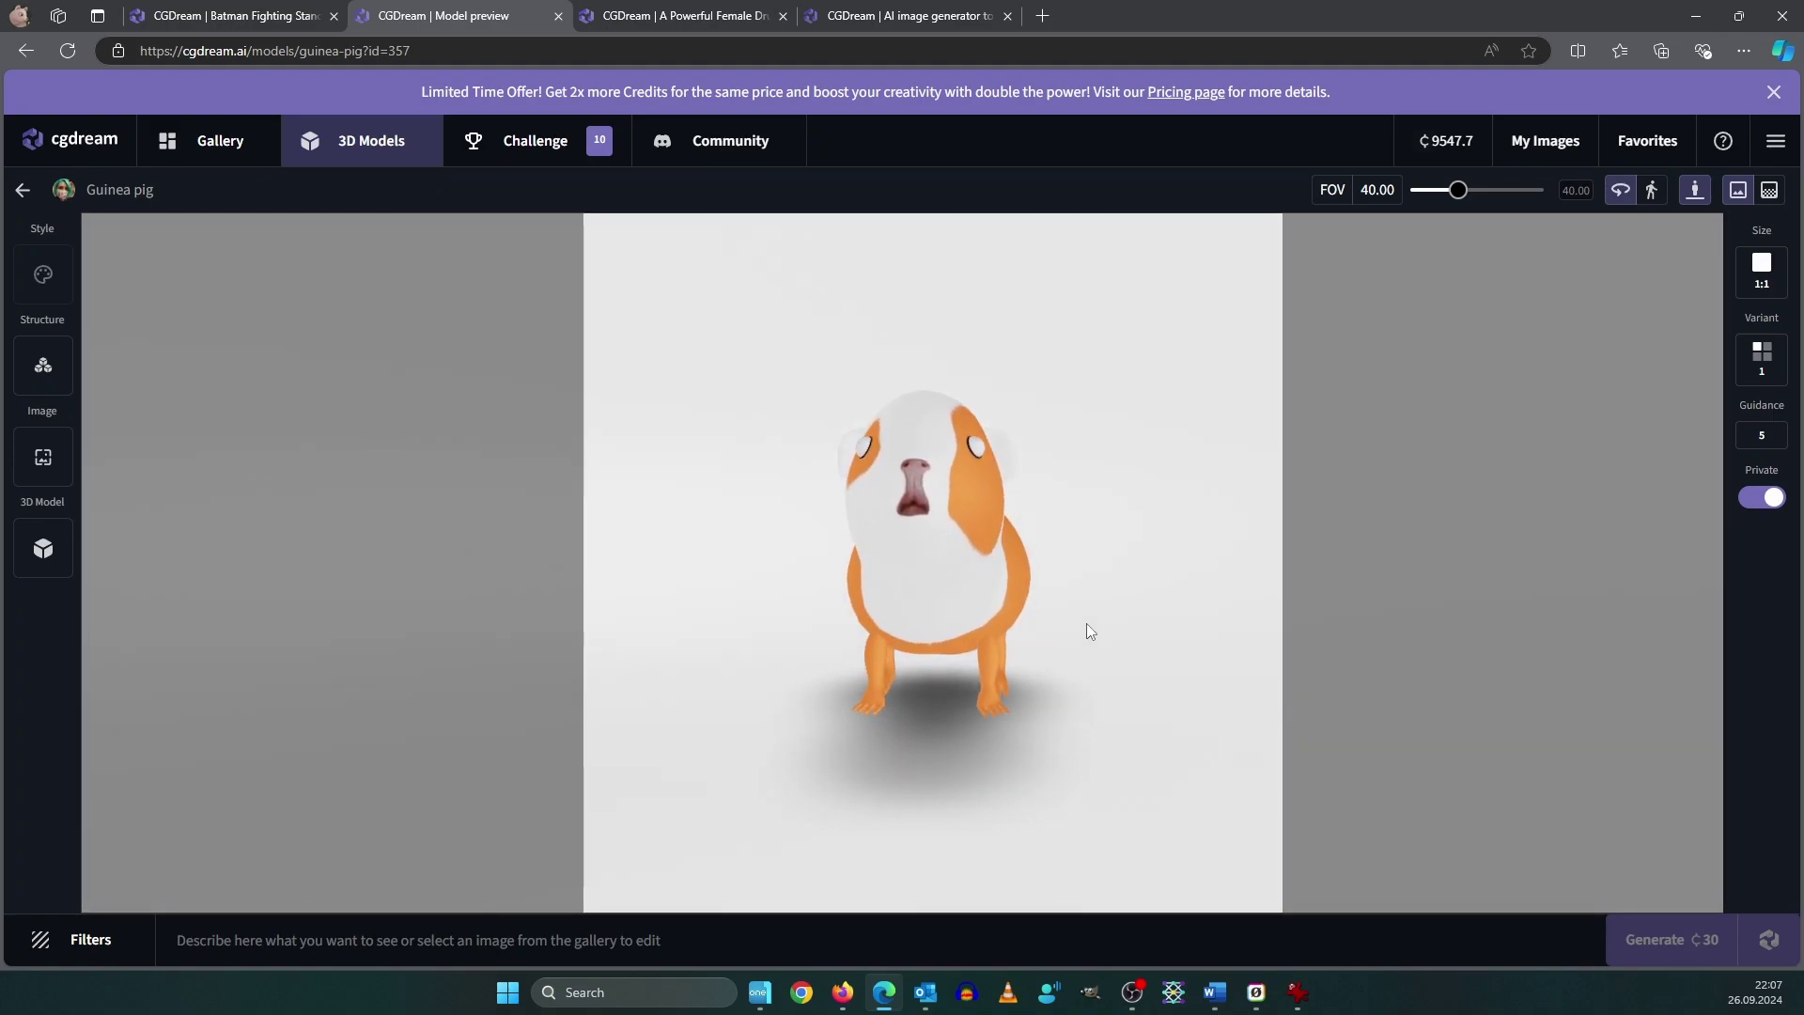
- Raise the Strength of 3D Model from 0.60 to 0.71
{"action": "mouse_move", "coordinate": [53, 473]}
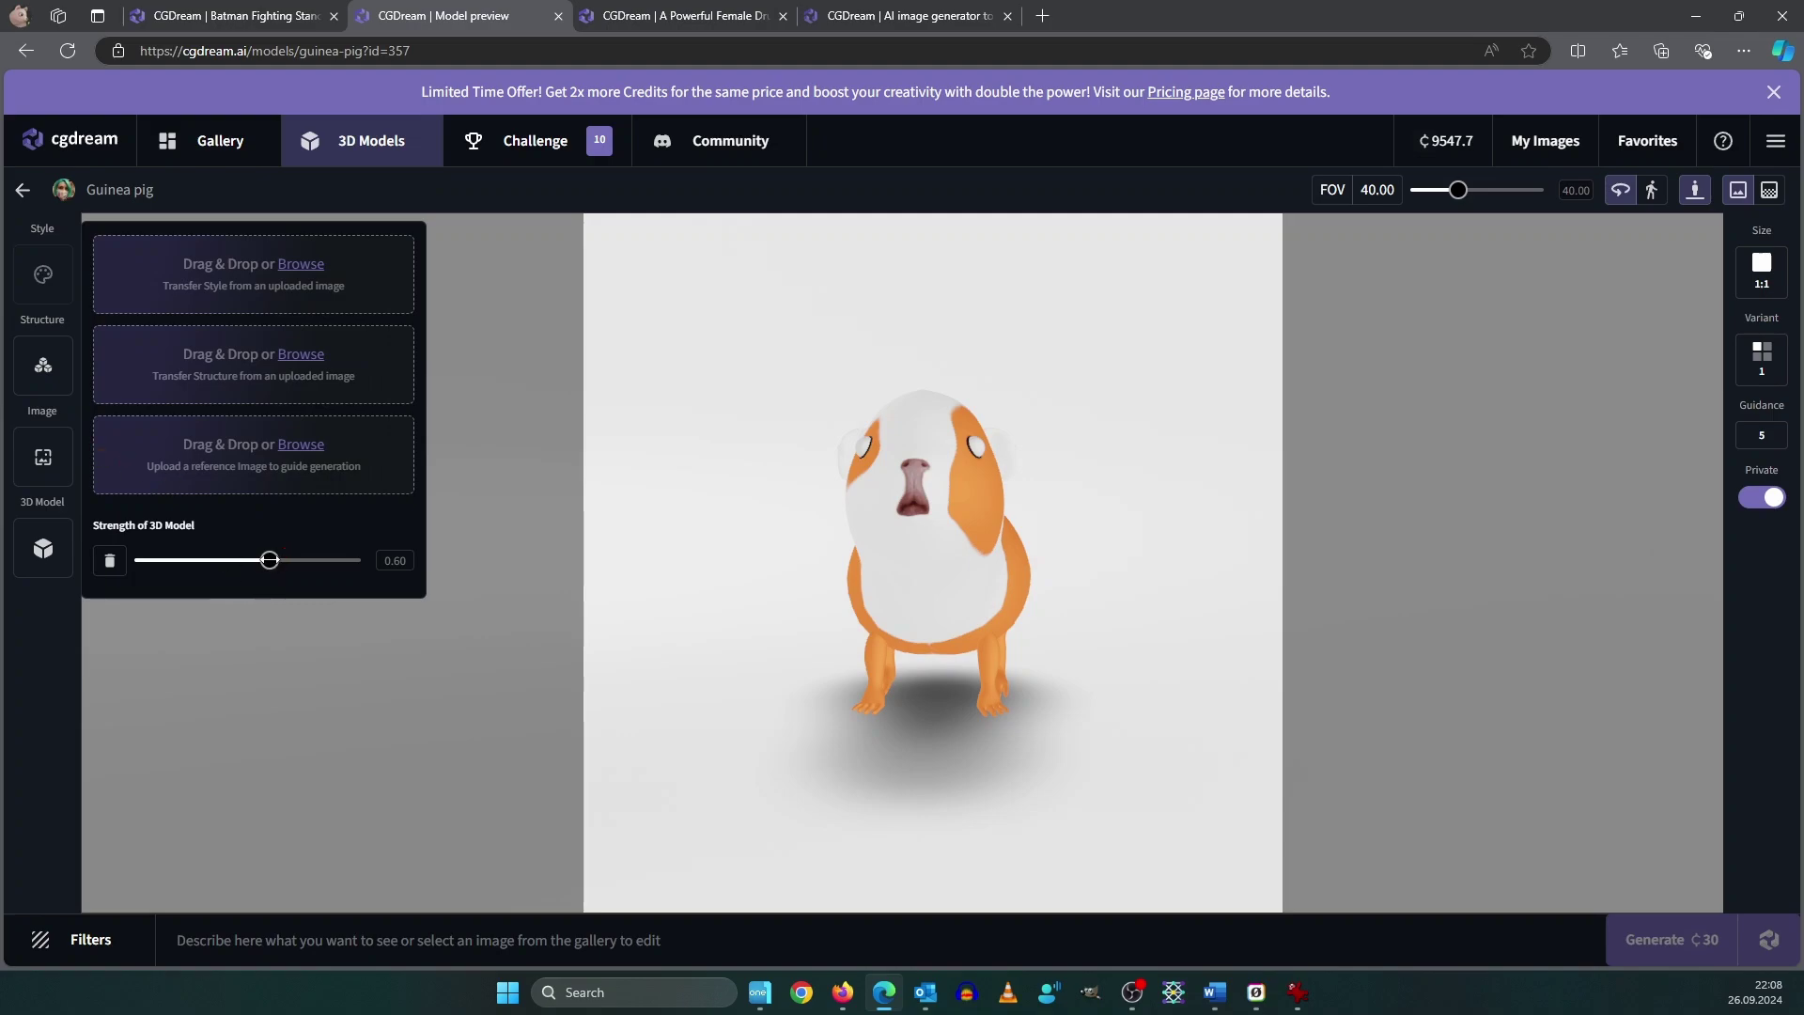
{"action": "left_click_drag", "start_coordinate": [270, 560], "coordinate": [292, 561]}
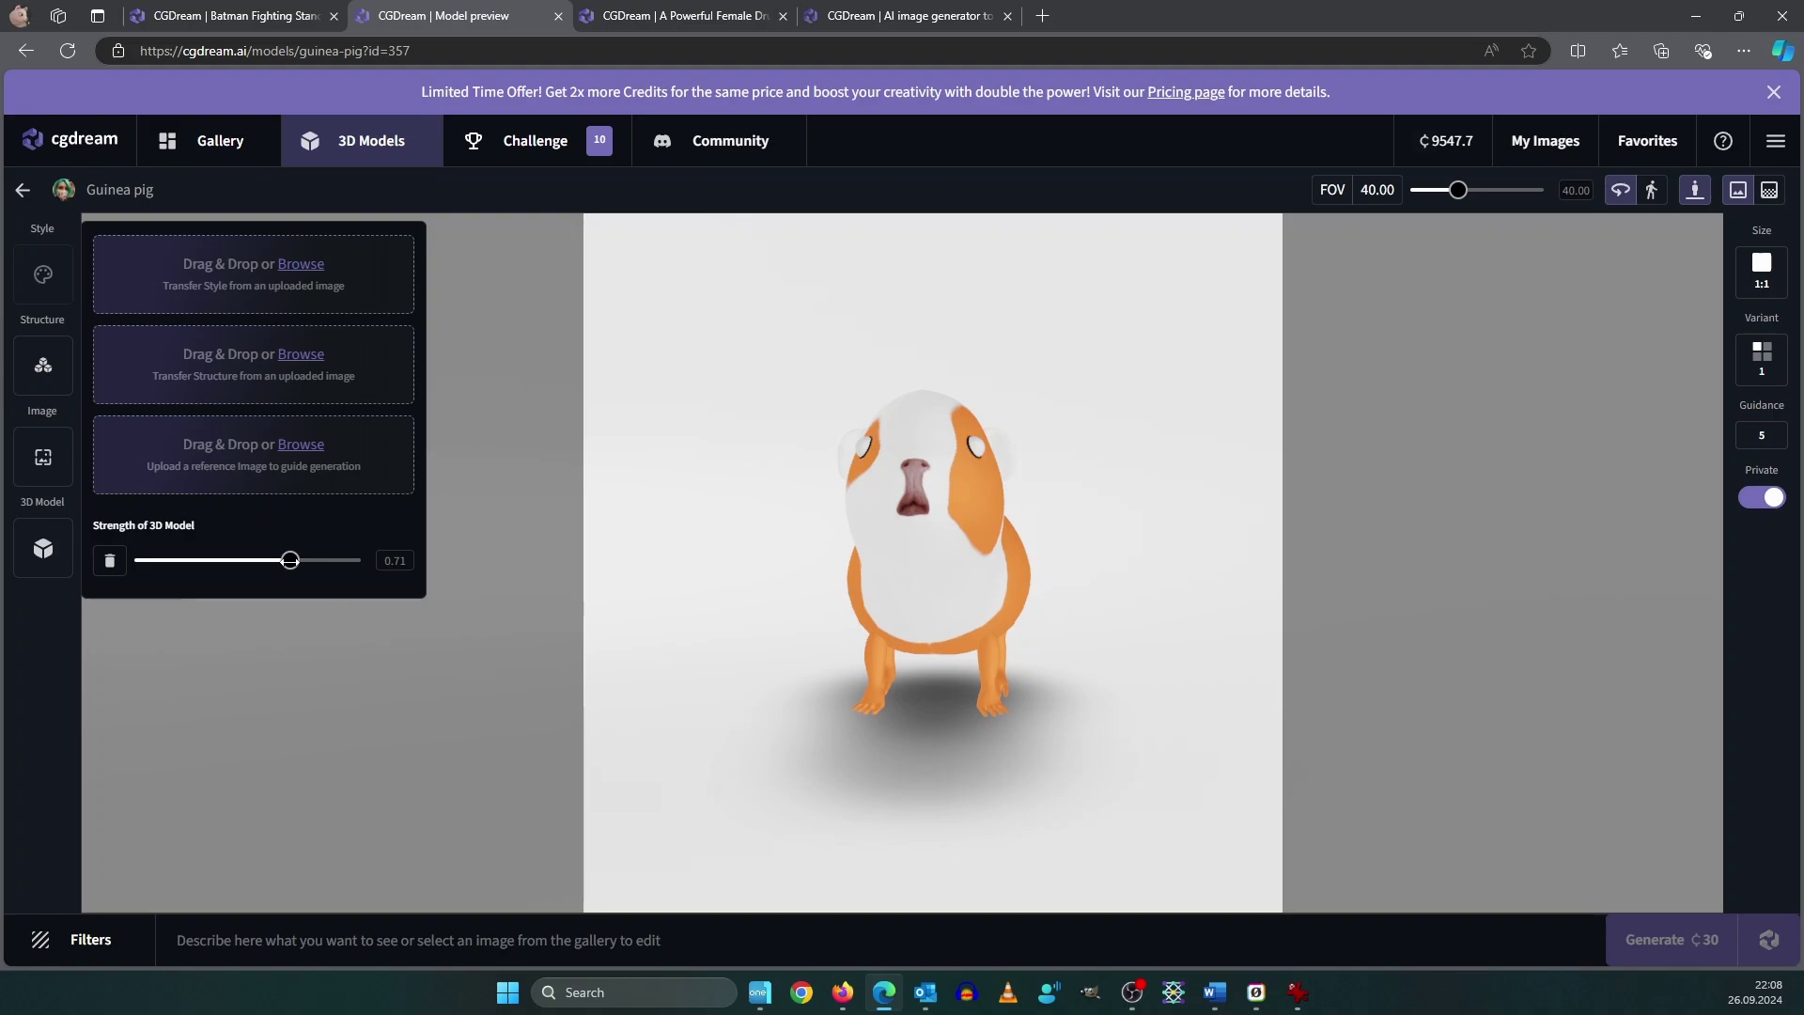
{"action": "mouse_move", "coordinate": [43, 408]}
- Enter the prompt 'cyber hamster, is attacking citiy, the hamster is angry and shooting laser from this eyes' and show recommended filters
{"action": "left_click", "coordinate": [626, 938]}
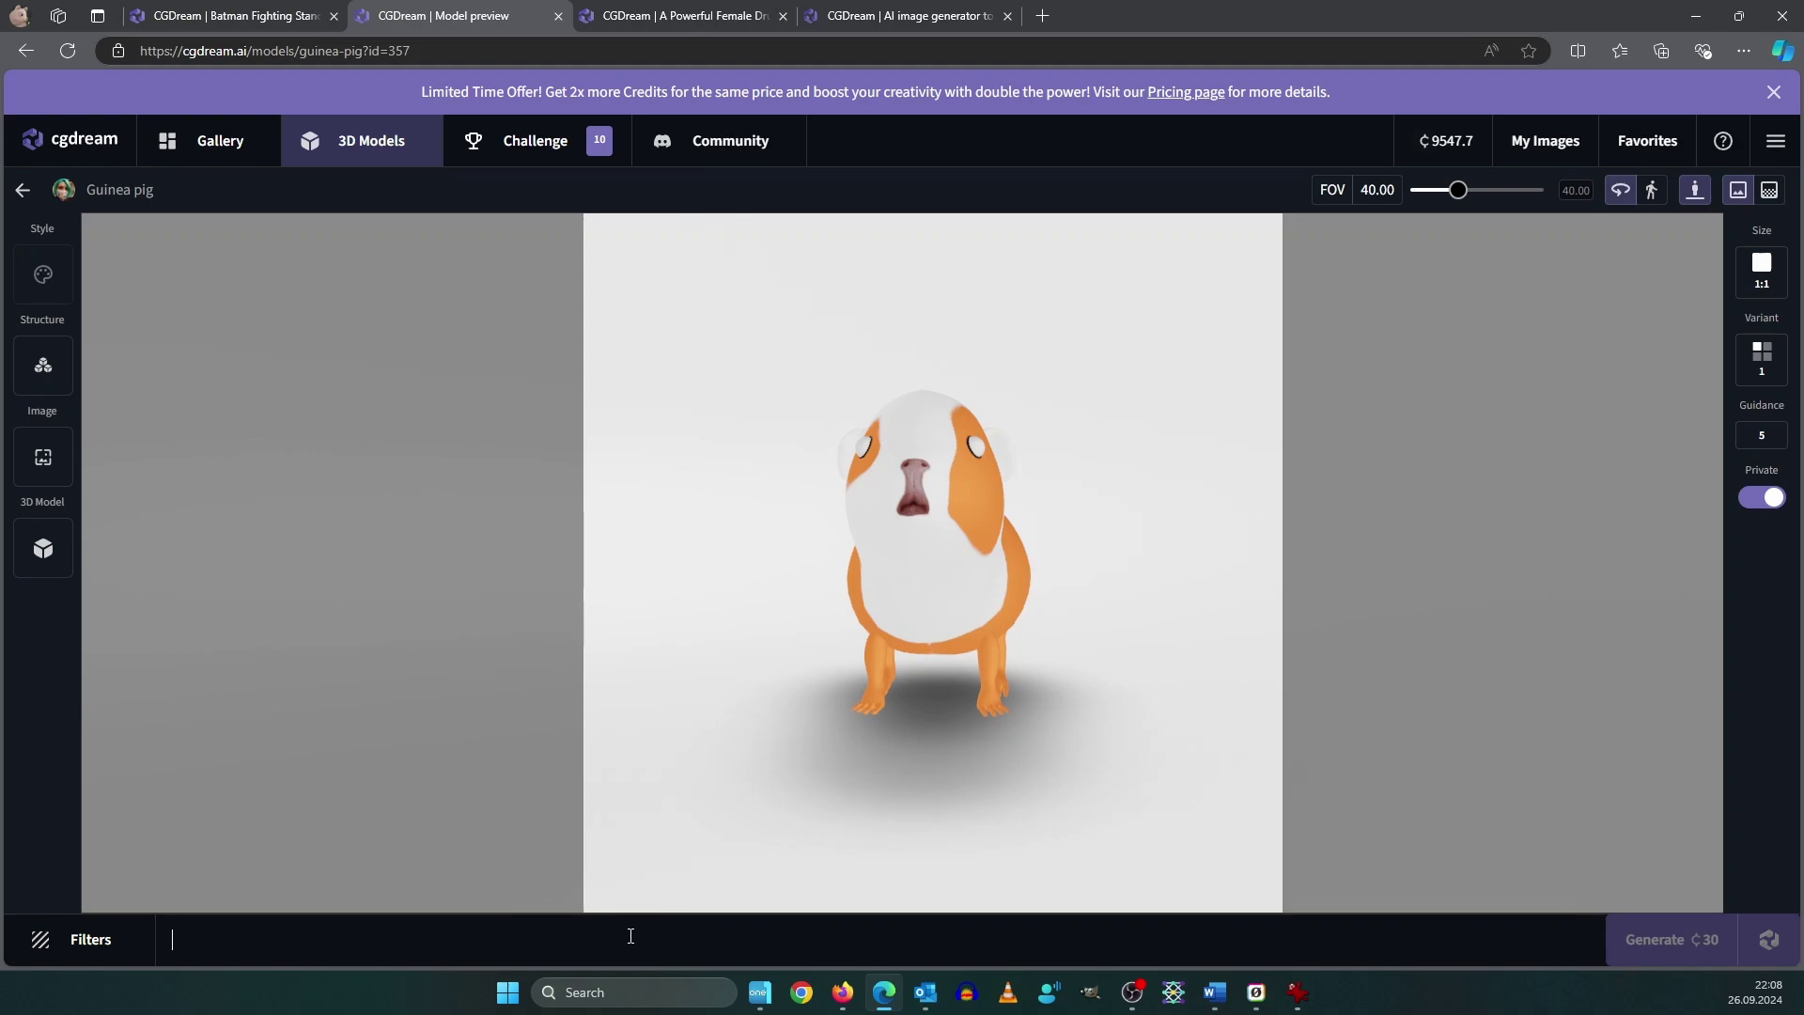
{"action": "type", "text": "cyber hamster, is atta"}
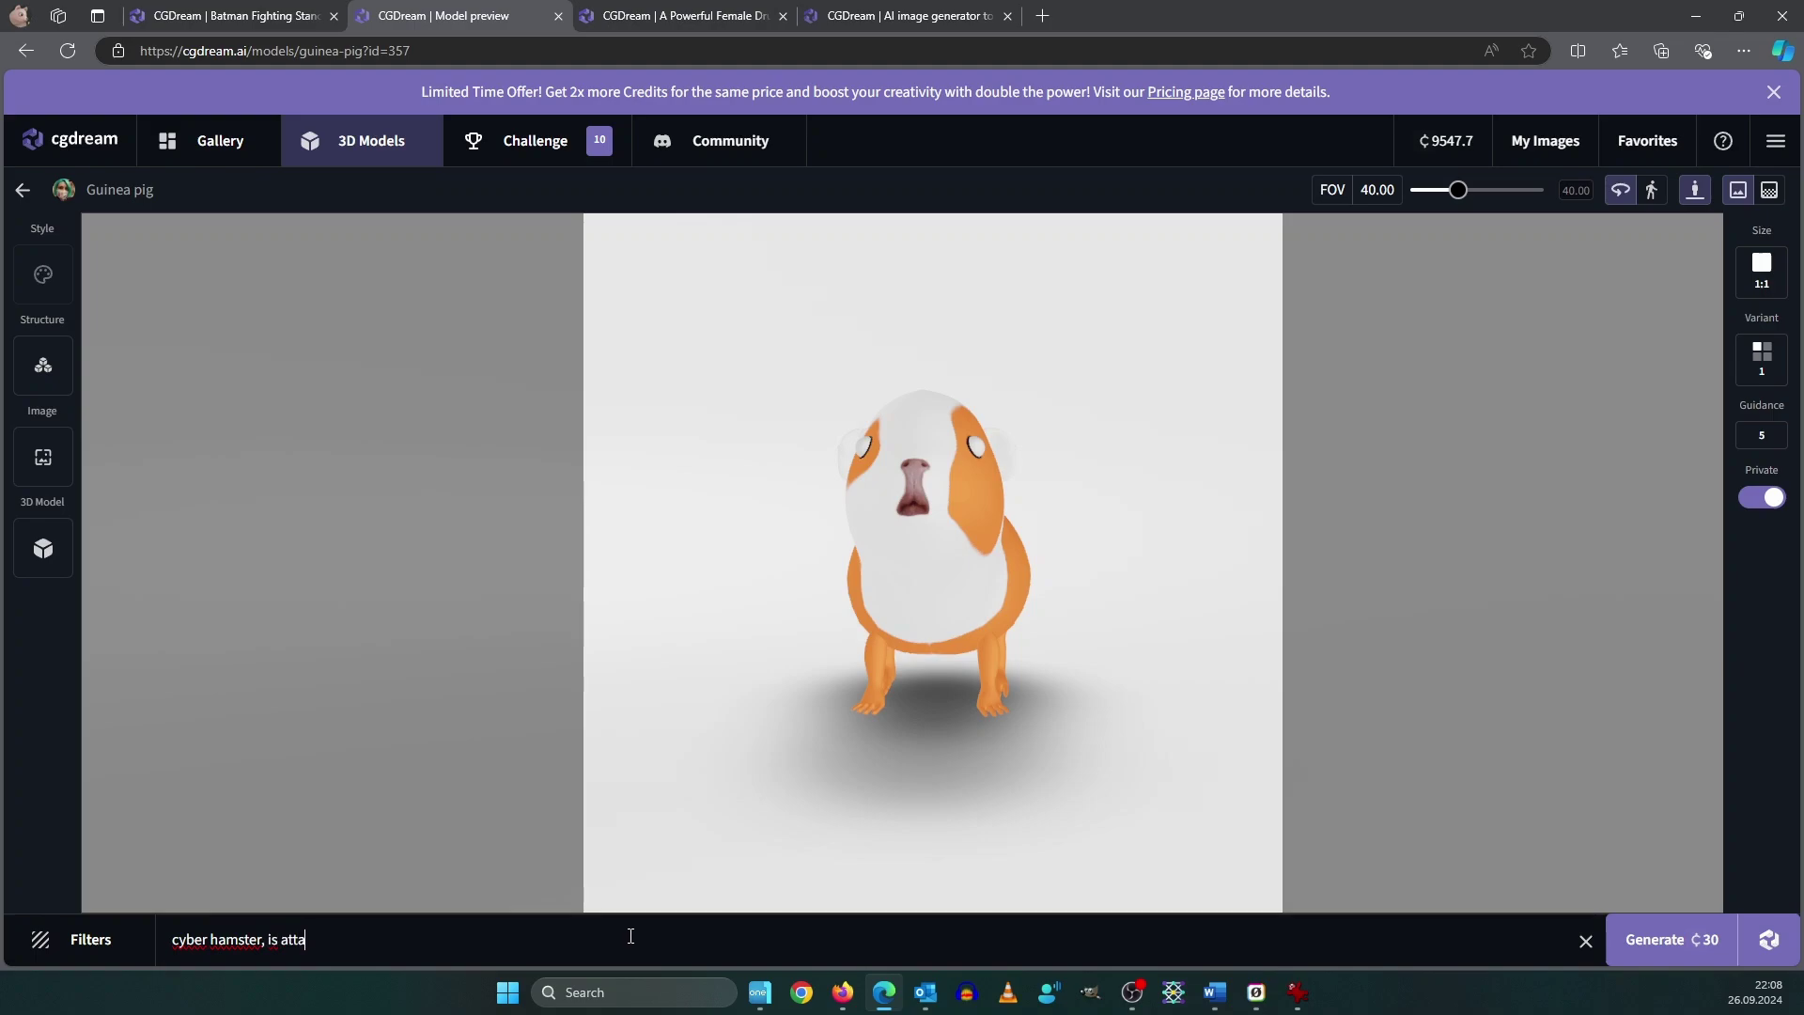
{"action": "type", "text": "cking citiy, the hamster is a"}
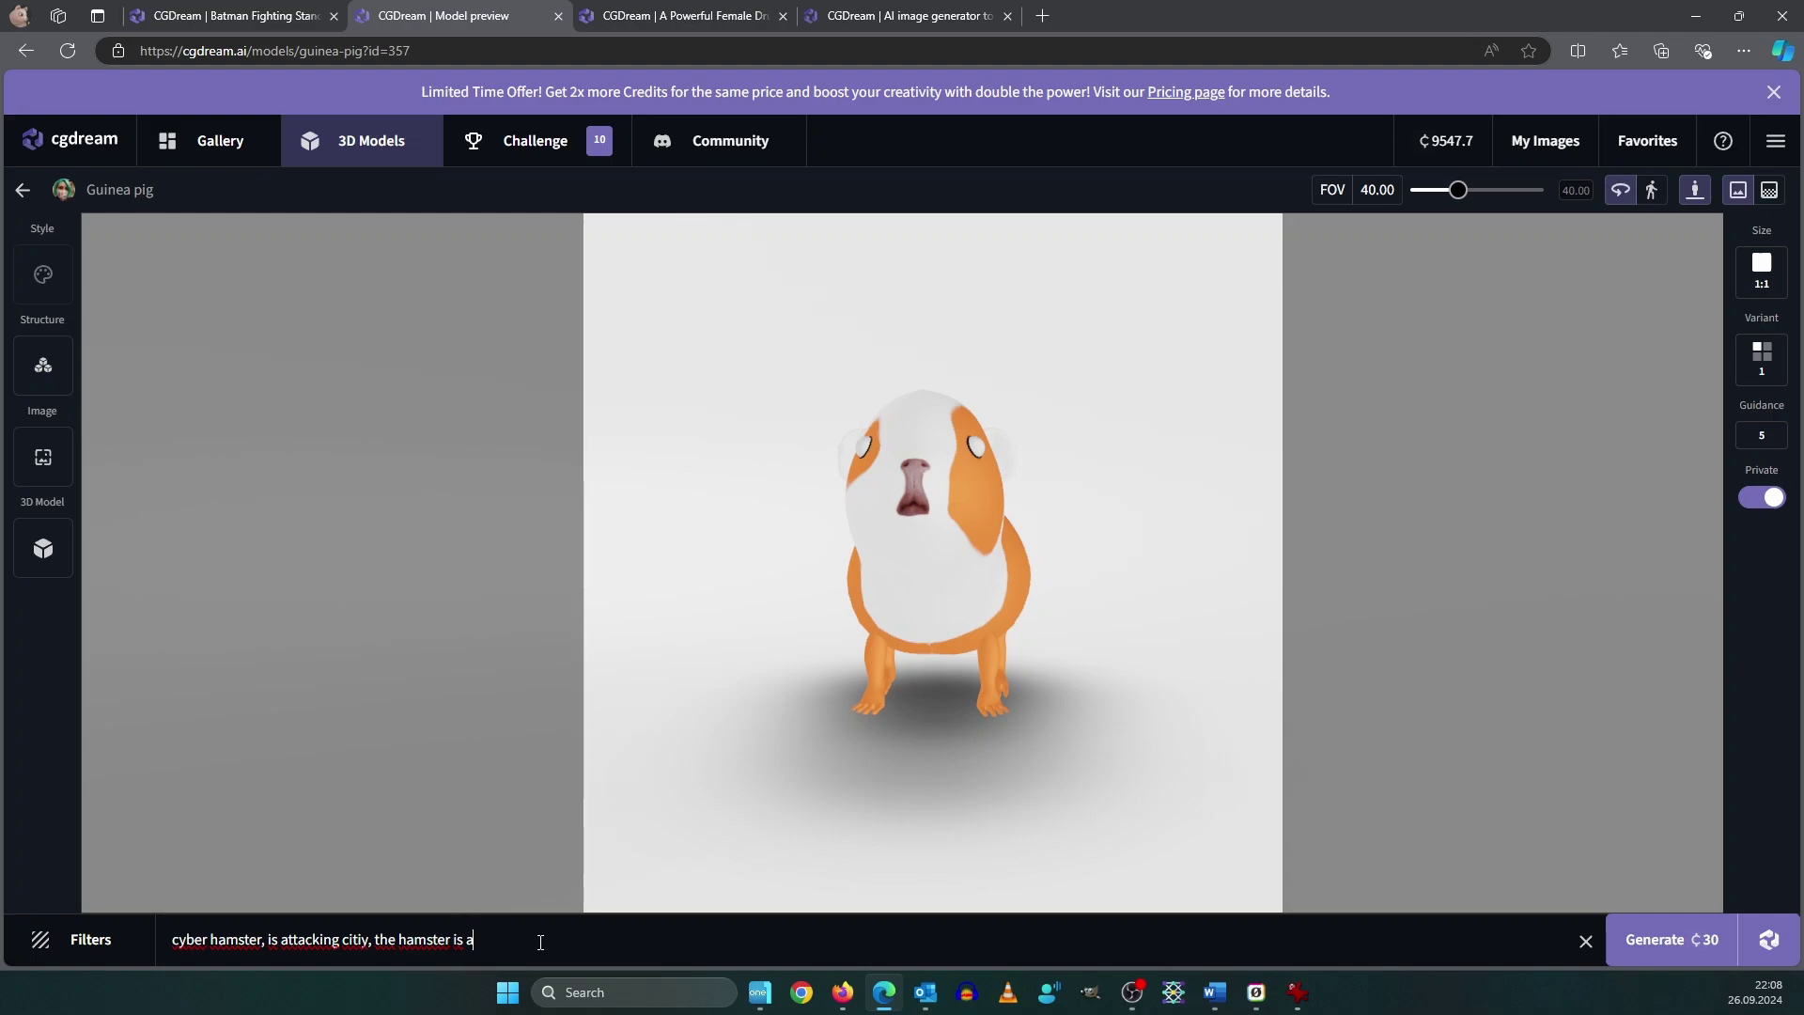
{"action": "type", "text": "ngry and shooting laser from this eyes"}
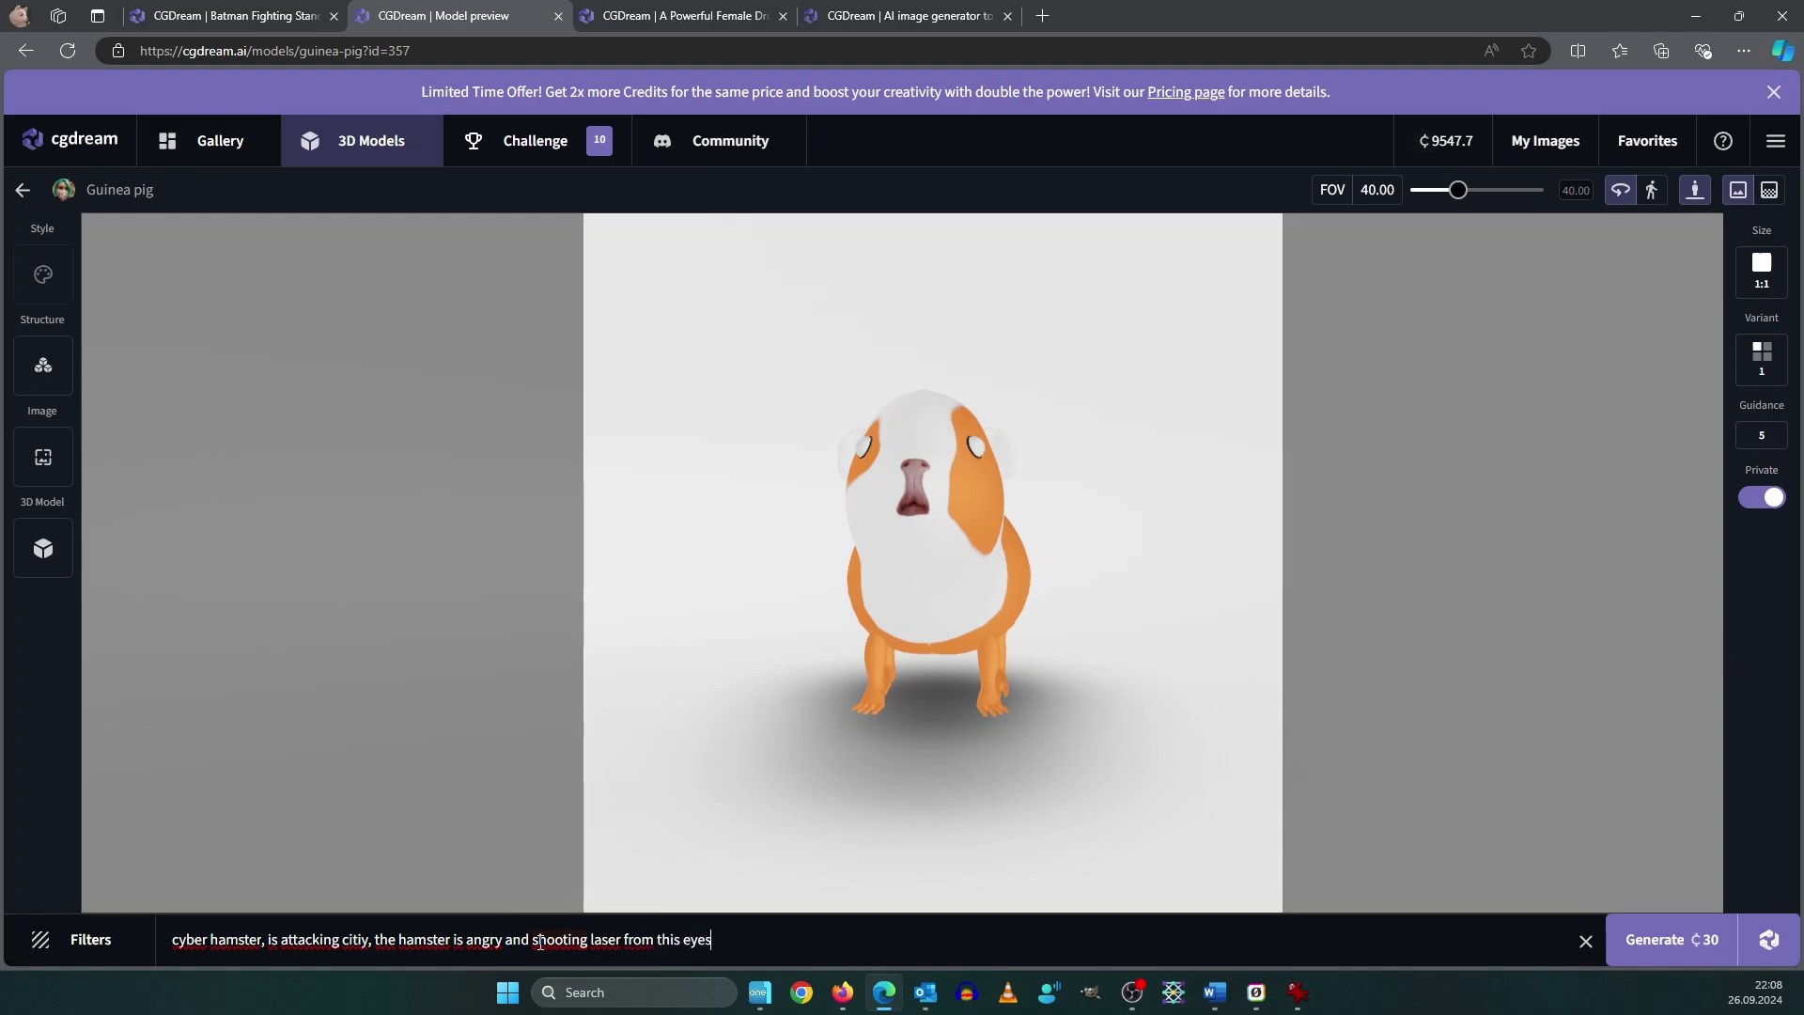
{"action": "left_click", "coordinate": [91, 939]}
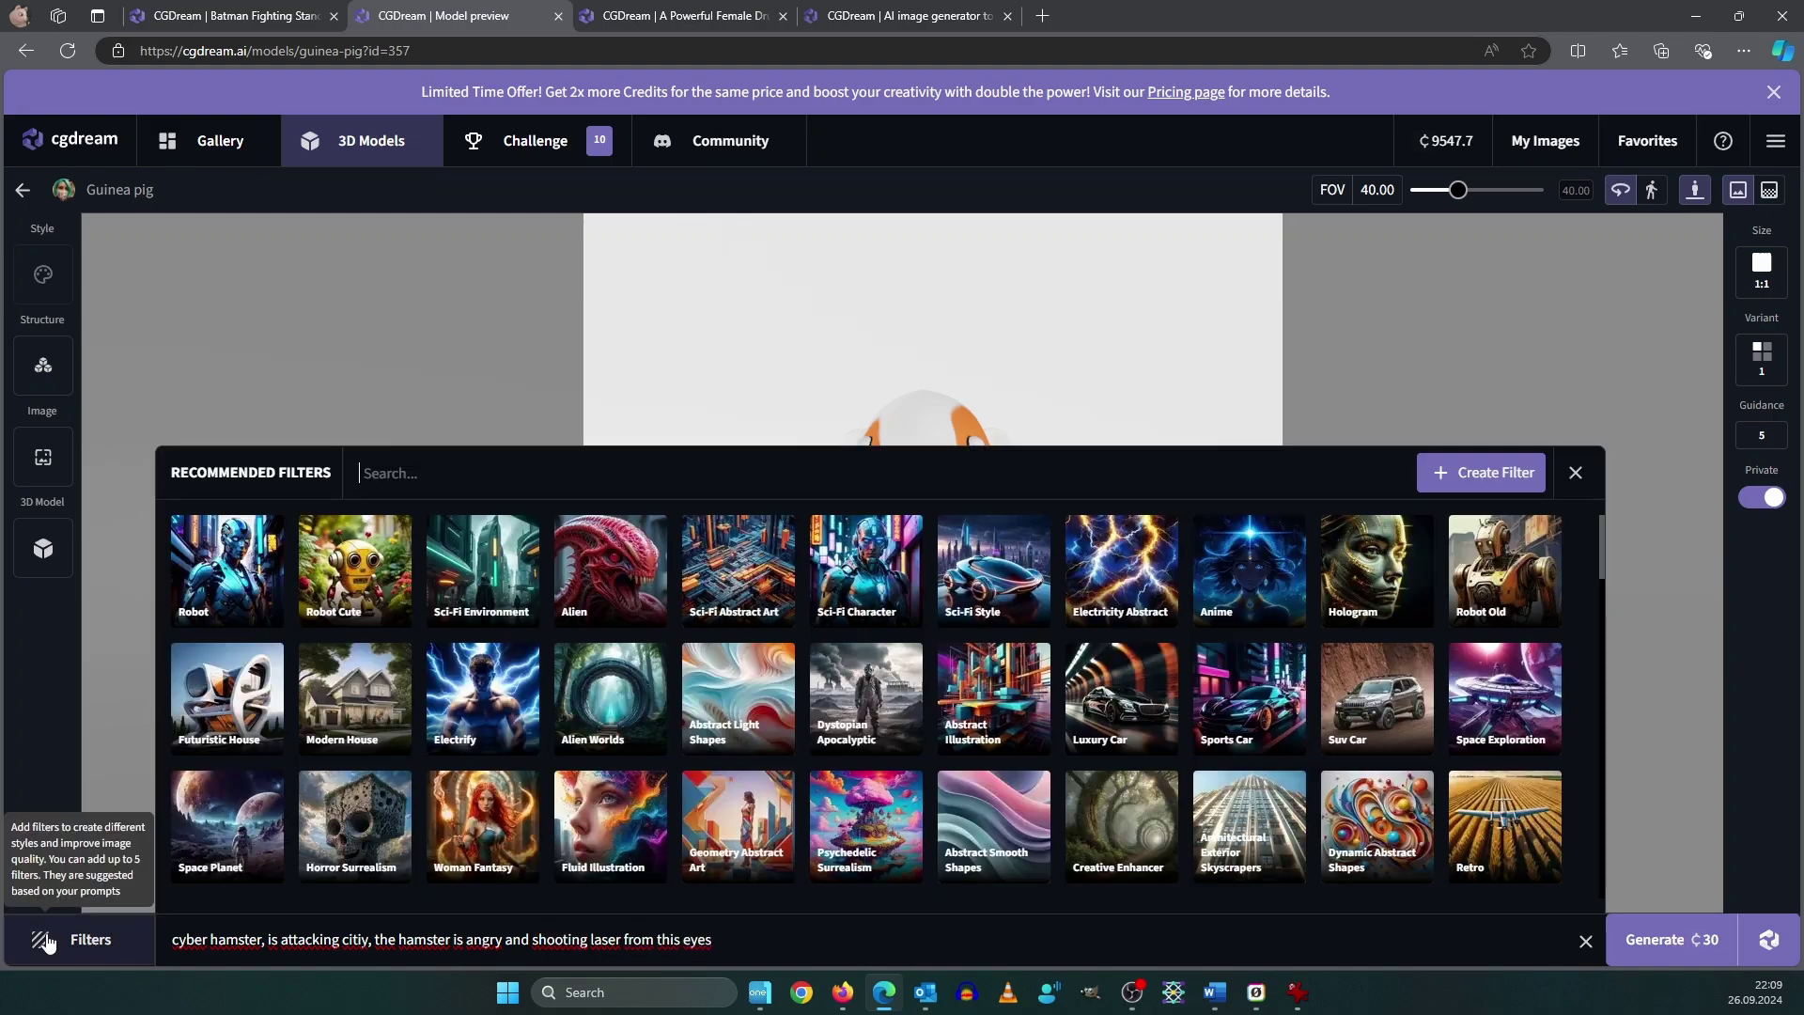
- Add the Horror, Robot and Electricity Abstract filters, searching 'robot' and 'lazer'
{"action": "left_click", "coordinate": [409, 481]}
{"action": "type", "text": "cyber"}
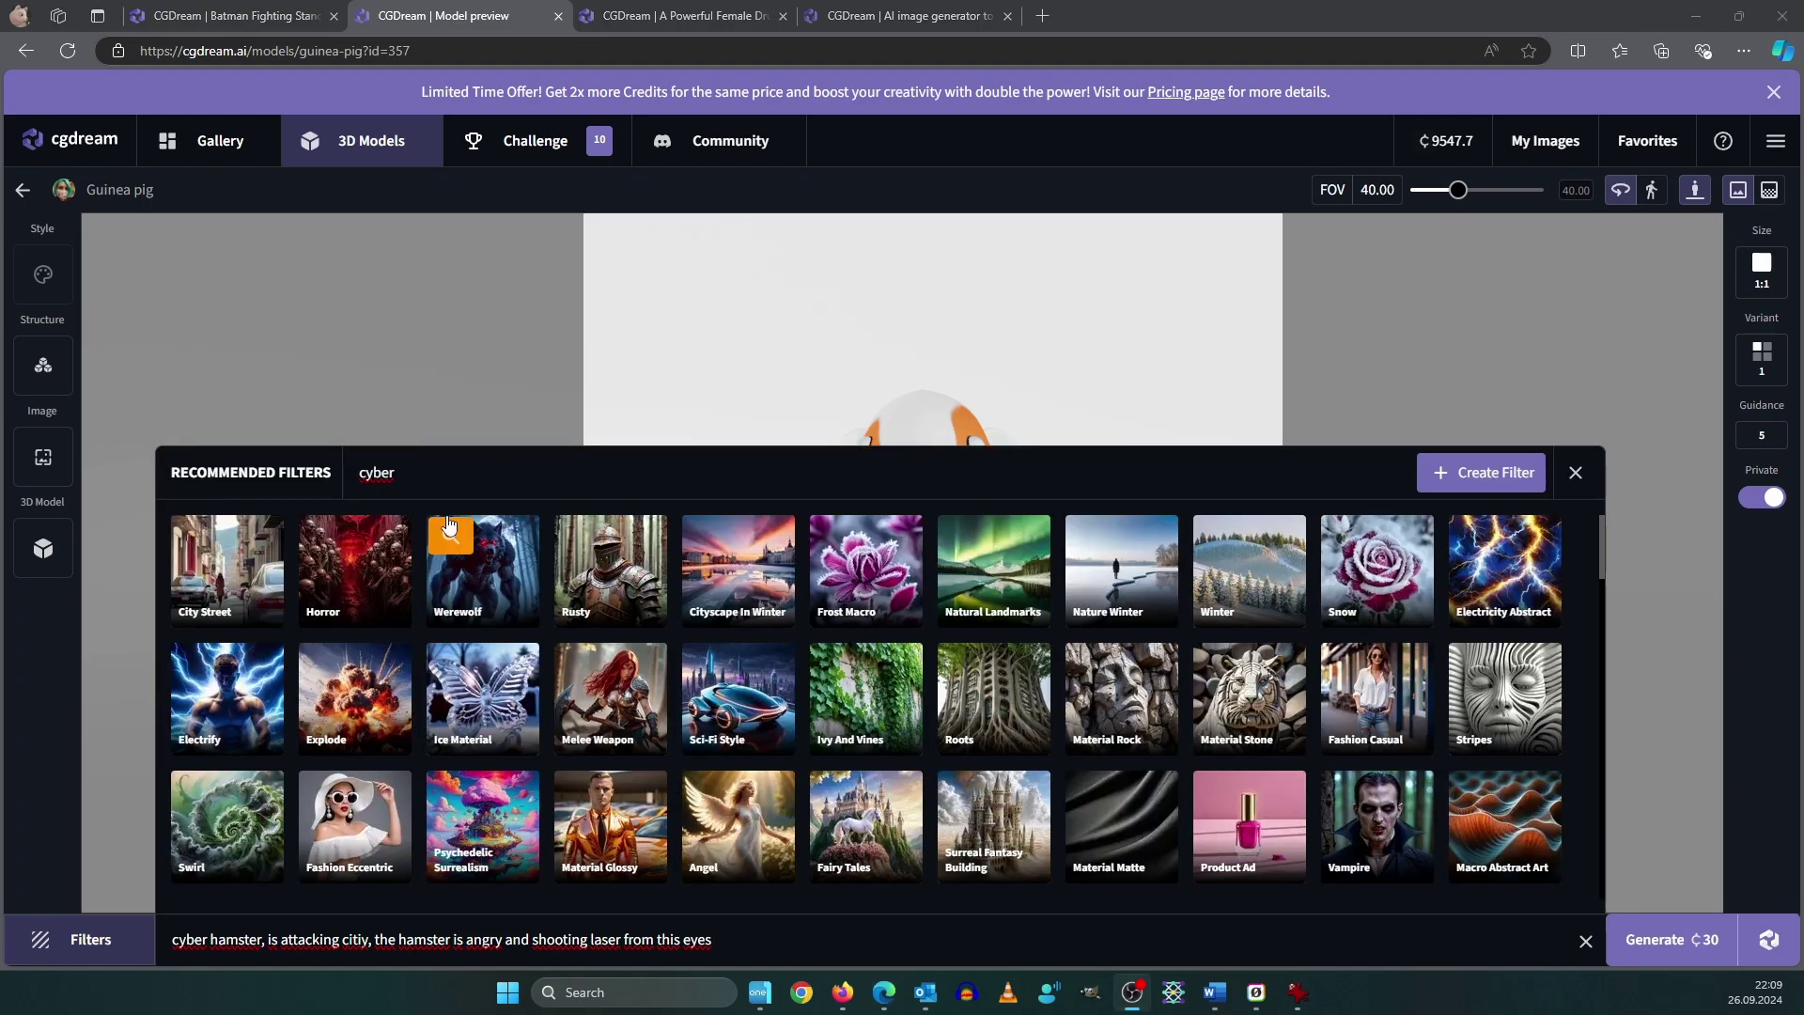
{"action": "left_click_drag", "start_coordinate": [402, 472], "coordinate": [349, 471]}
{"action": "key", "text": "BackSpace"}
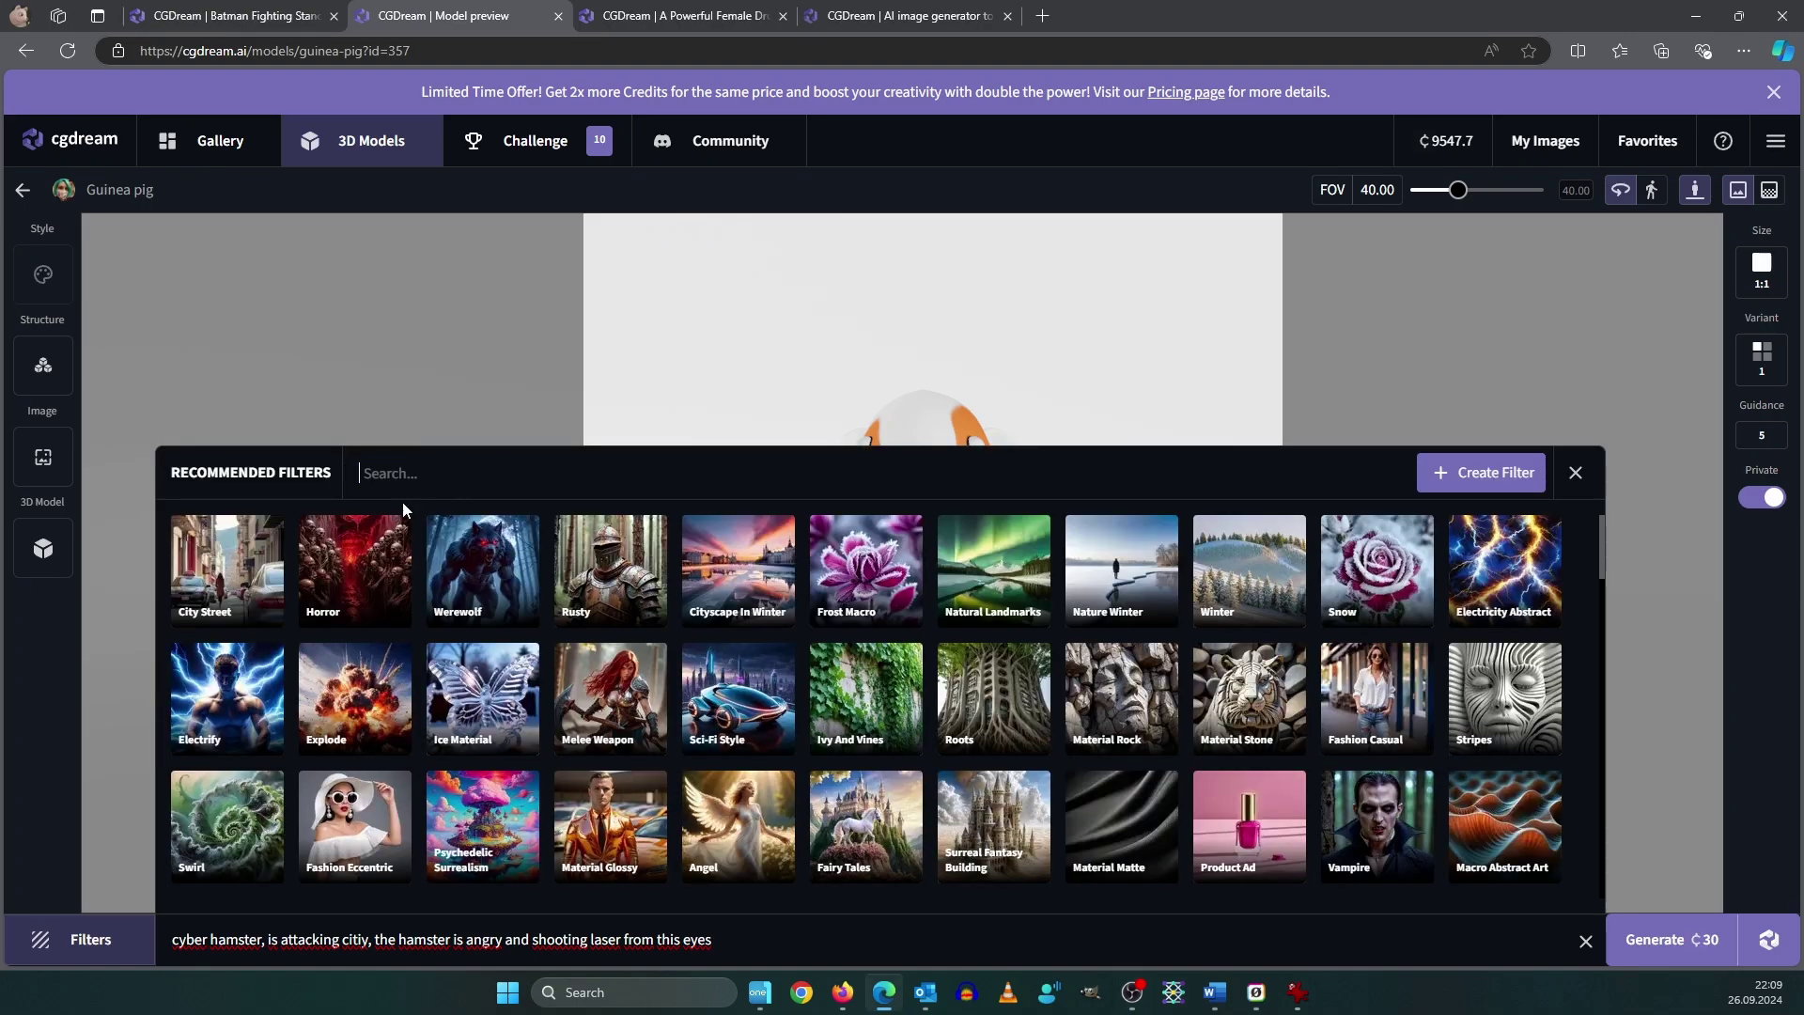
{"action": "left_click", "coordinate": [395, 526]}
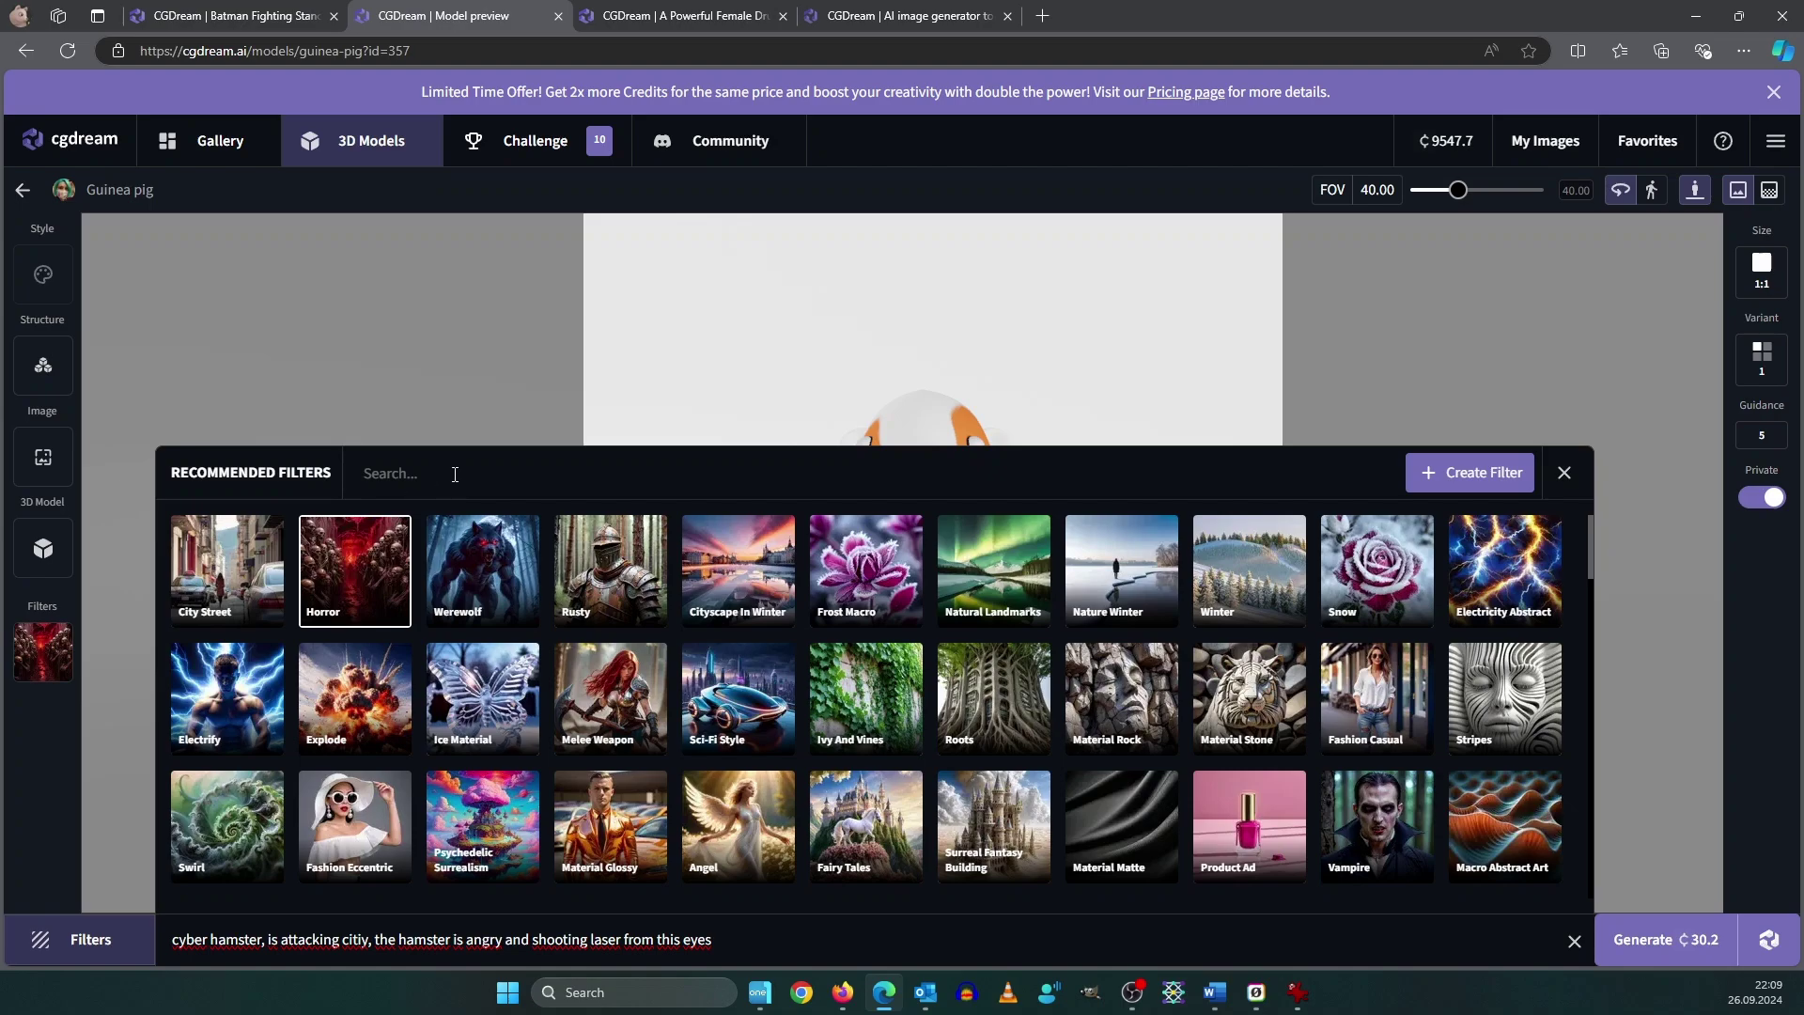
{"action": "type", "text": "robot"}
{"action": "left_click", "coordinate": [385, 541]}
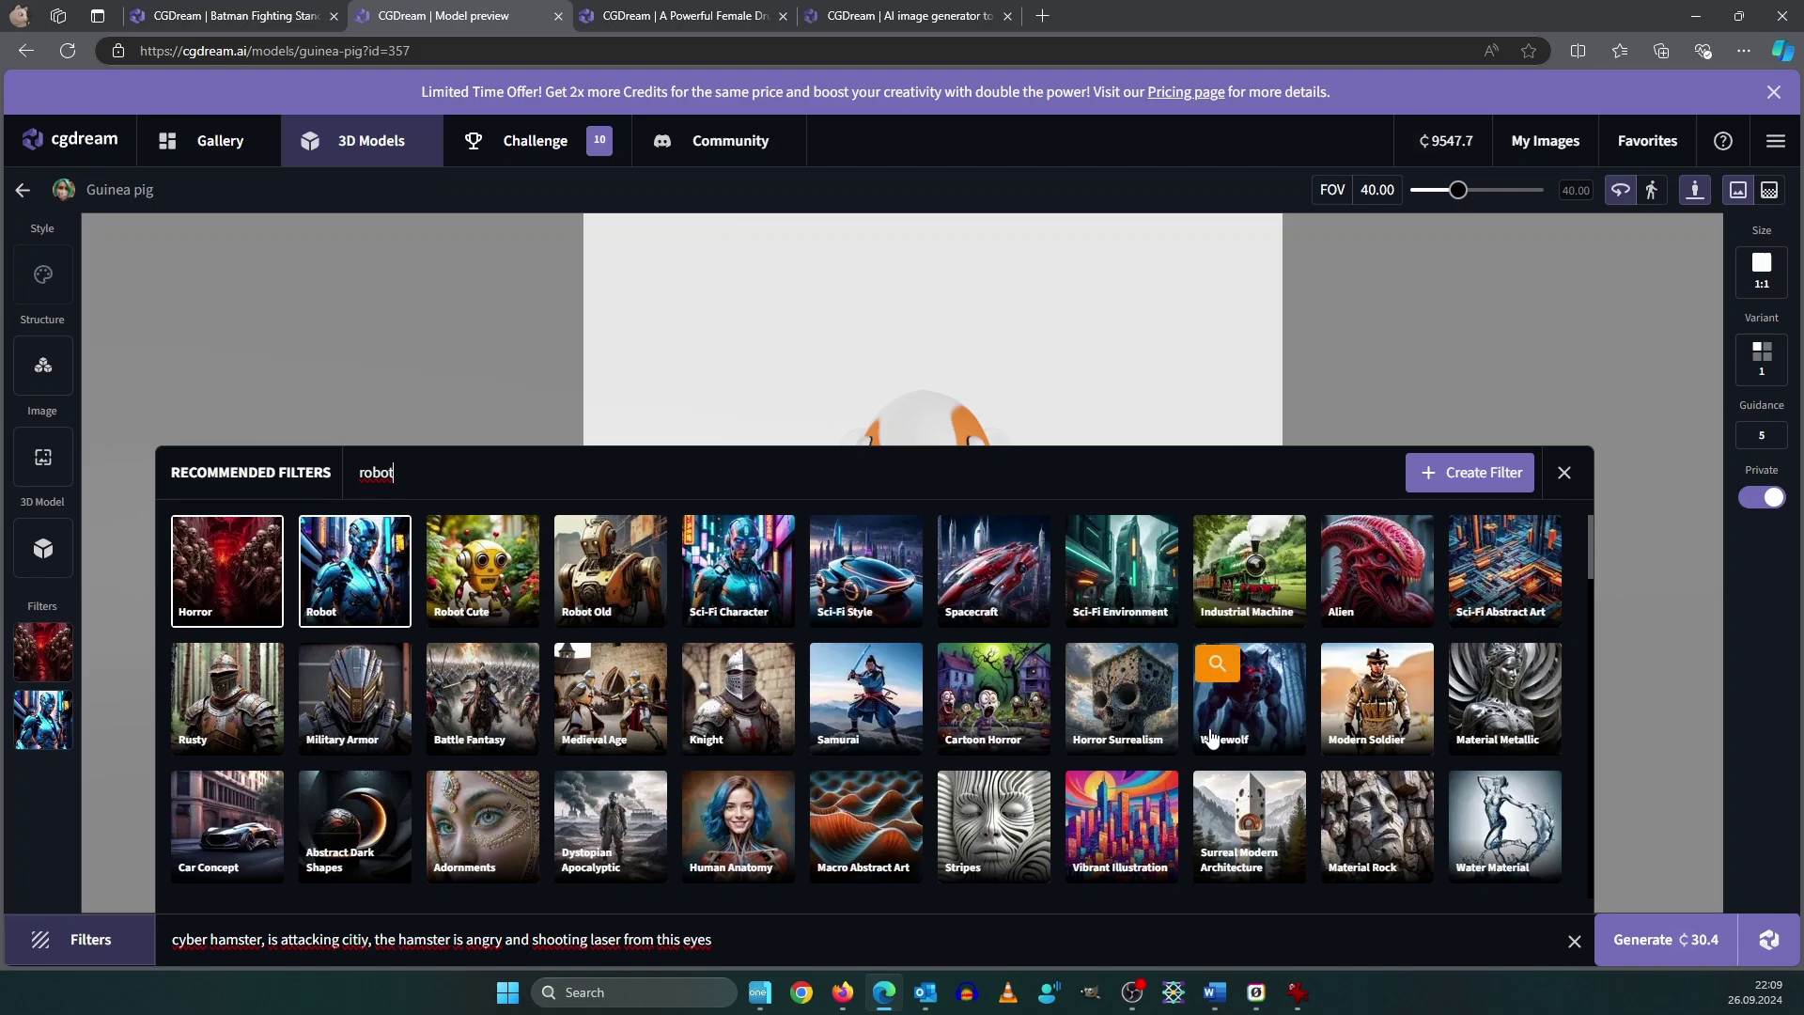
{"action": "triple_click", "coordinate": [472, 481]}
{"action": "type", "text": "lazer"}
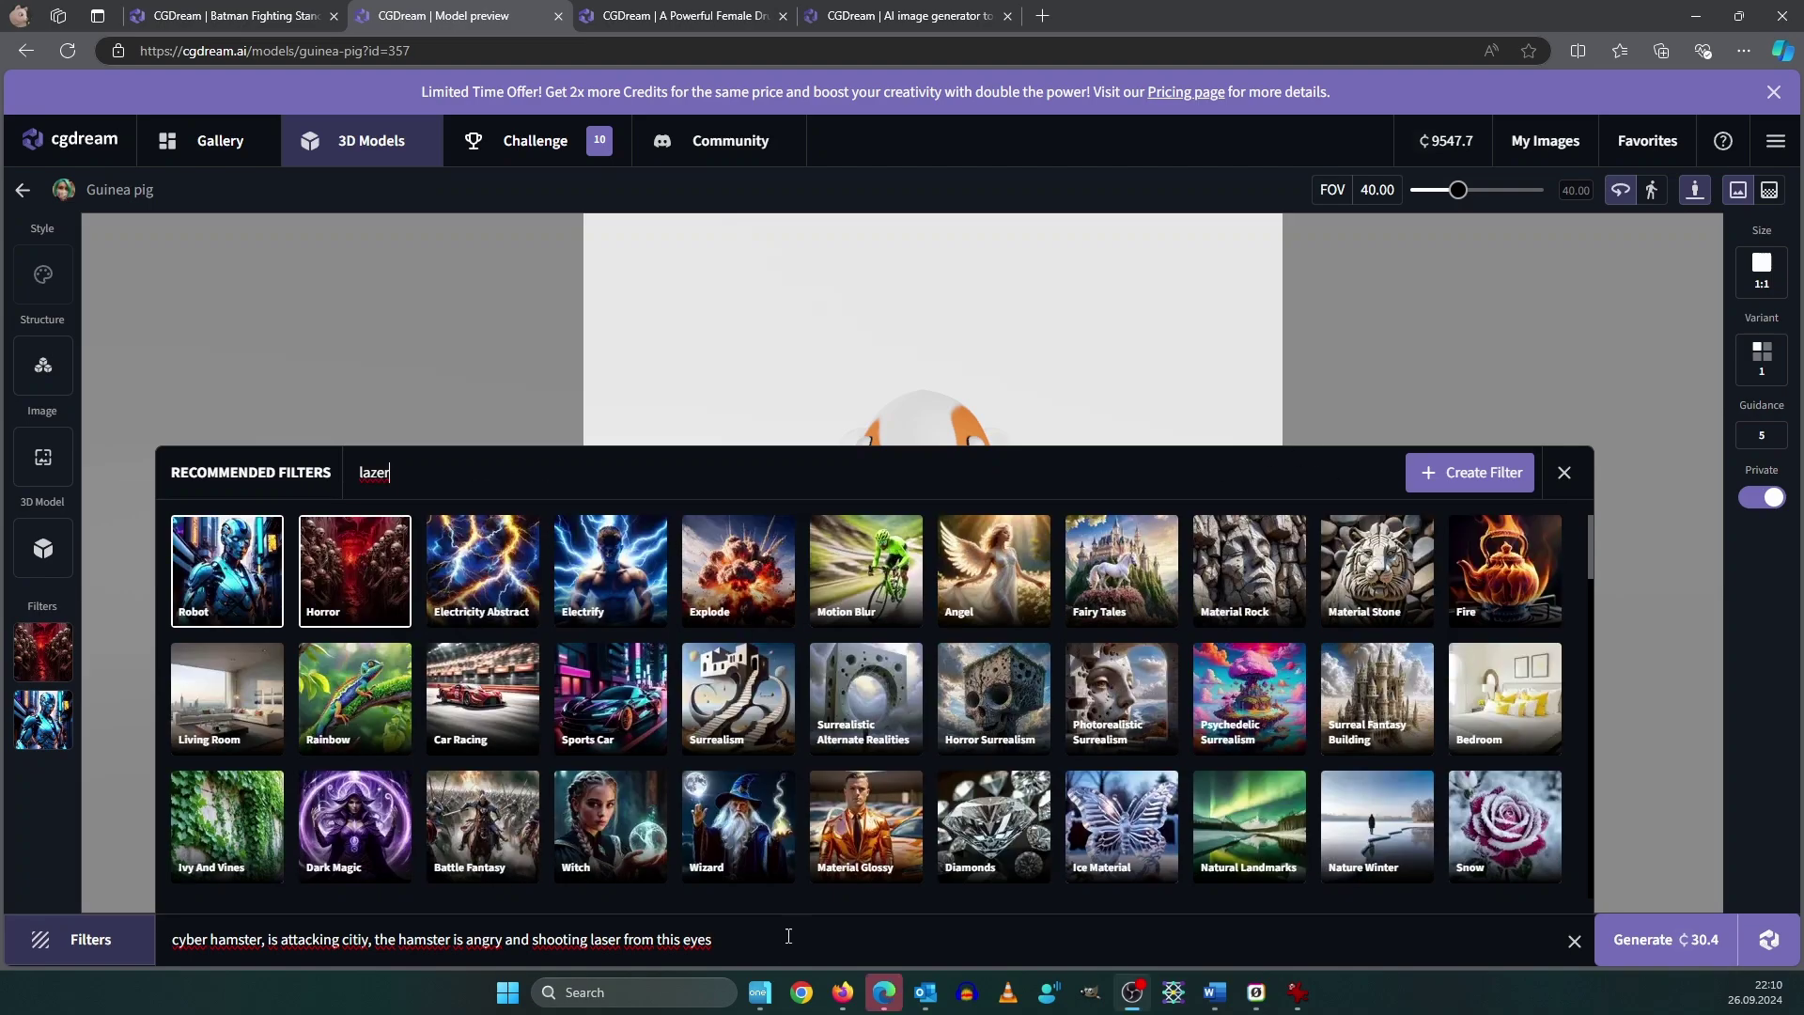
{"action": "left_click", "coordinate": [481, 587]}
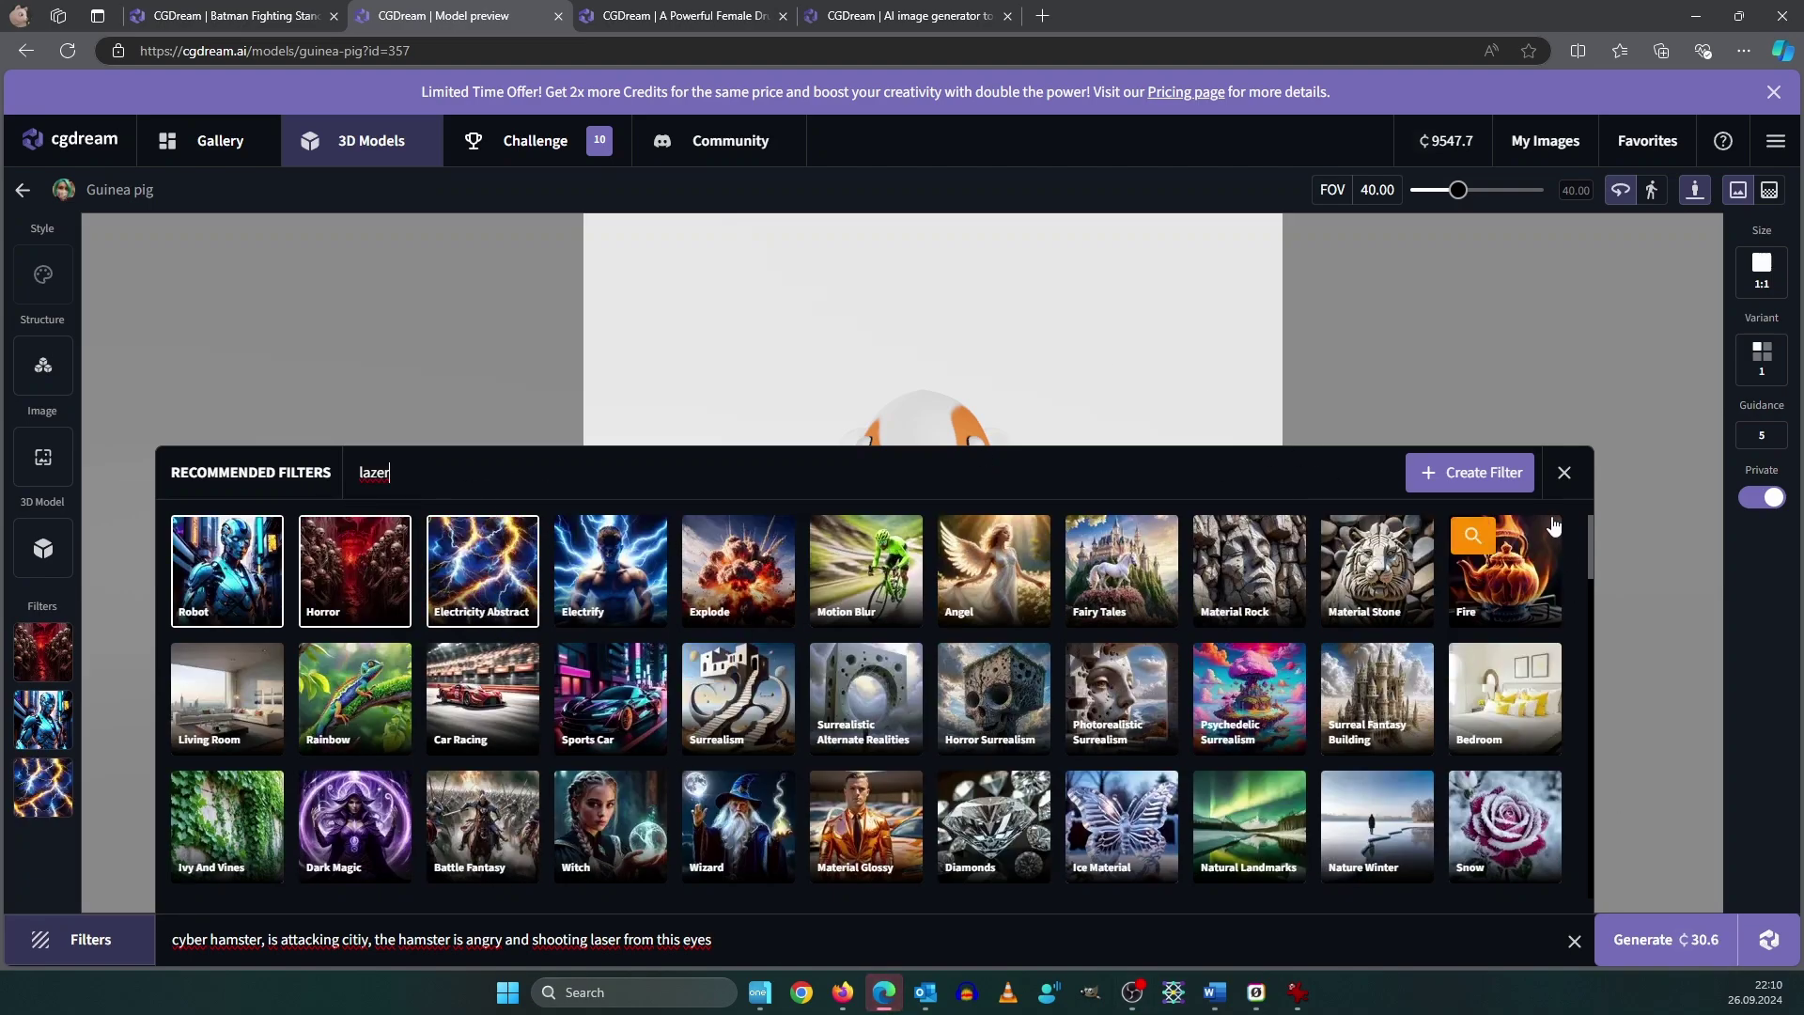
{"action": "left_click", "coordinate": [1565, 473]}
- Weaken Electricity Abstract to 0.65, Robot to 0.60 and Horror to about 0.30
{"action": "mouse_move", "coordinate": [37, 780]}
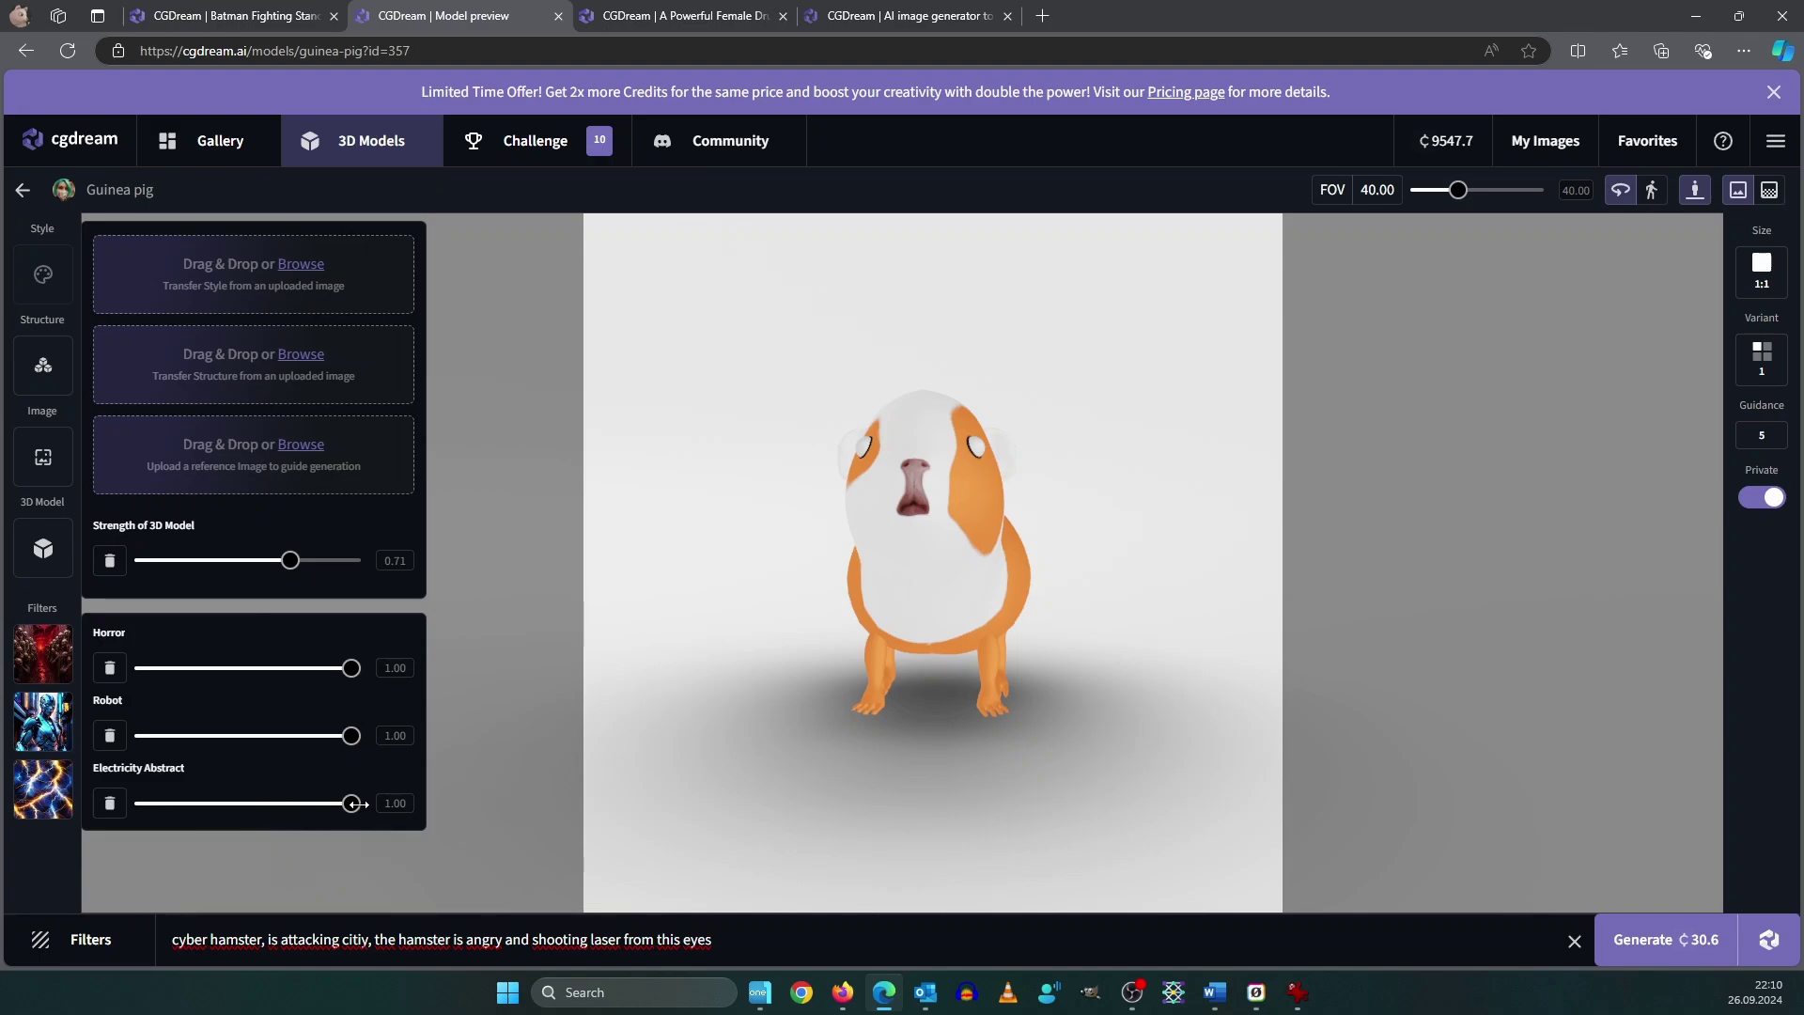
{"action": "left_click_drag", "start_coordinate": [353, 803], "coordinate": [275, 806]}
{"action": "left_click_drag", "start_coordinate": [351, 738], "coordinate": [273, 743]}
{"action": "left_click_drag", "start_coordinate": [353, 665], "coordinate": [204, 673]}
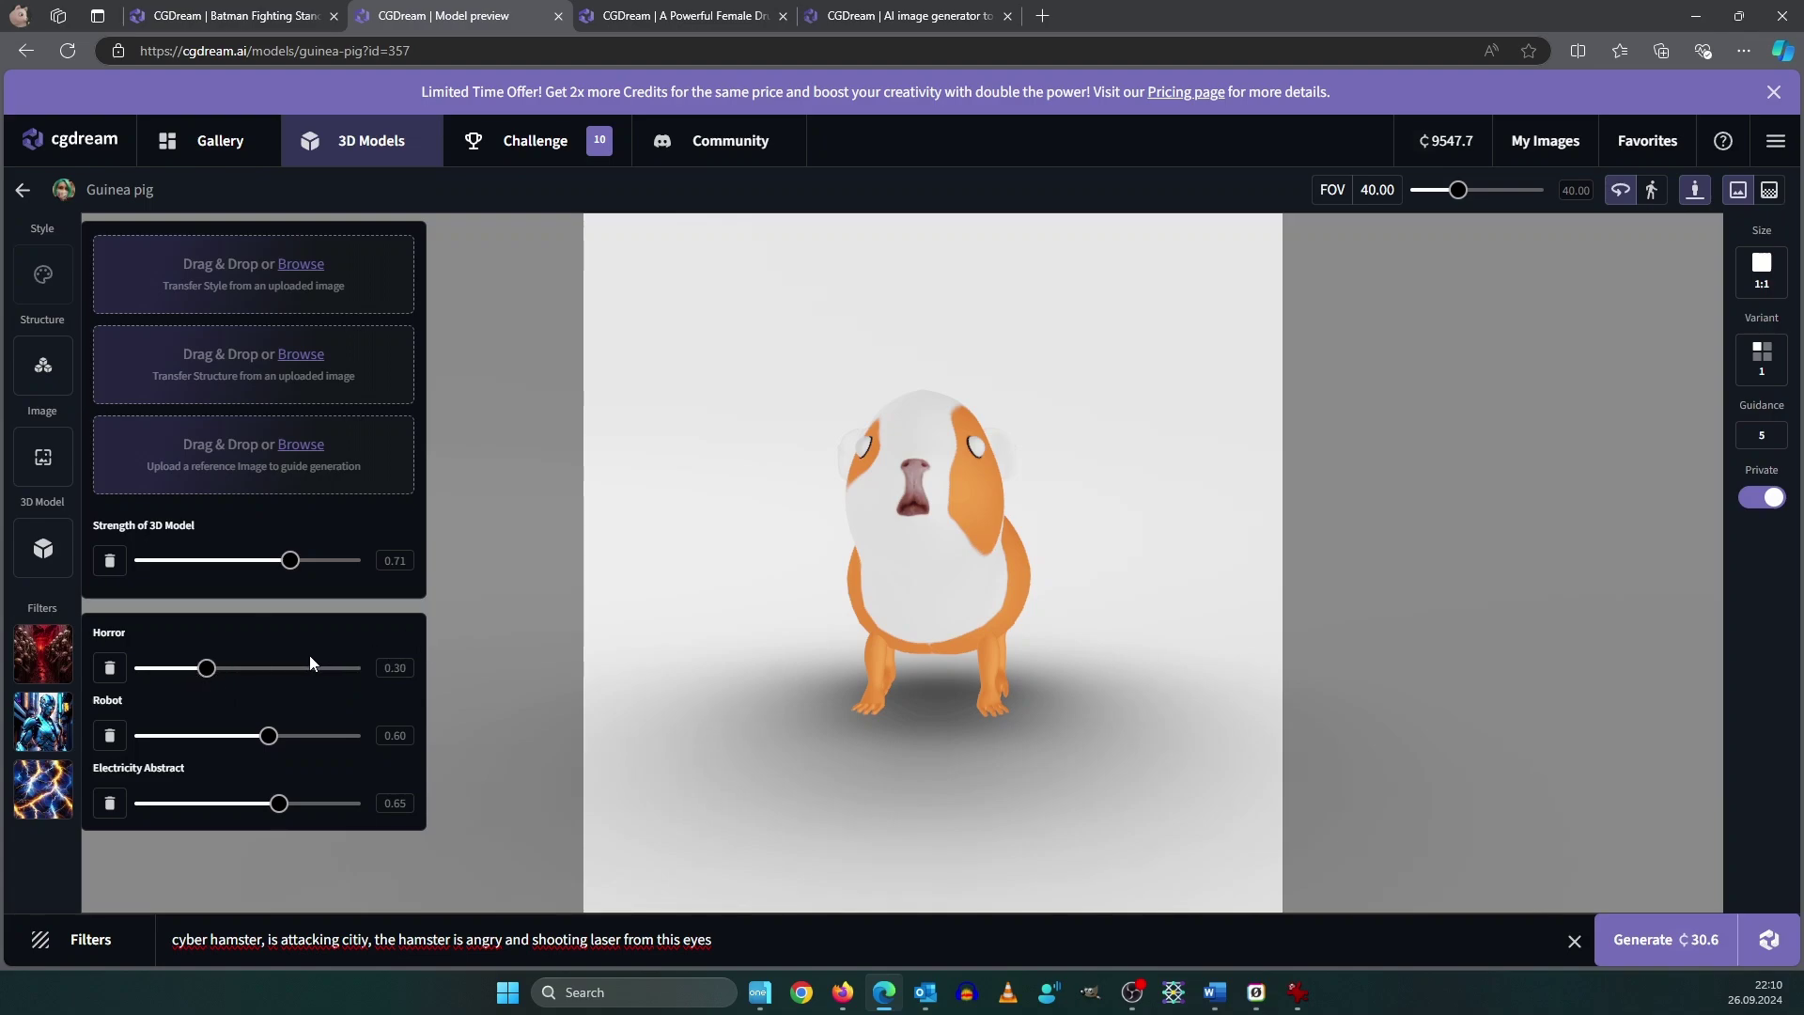
- Generate the cyber hamster, lower the guinea-pig model strength to 0.51, and generate again
{"action": "left_click", "coordinate": [1645, 940]}
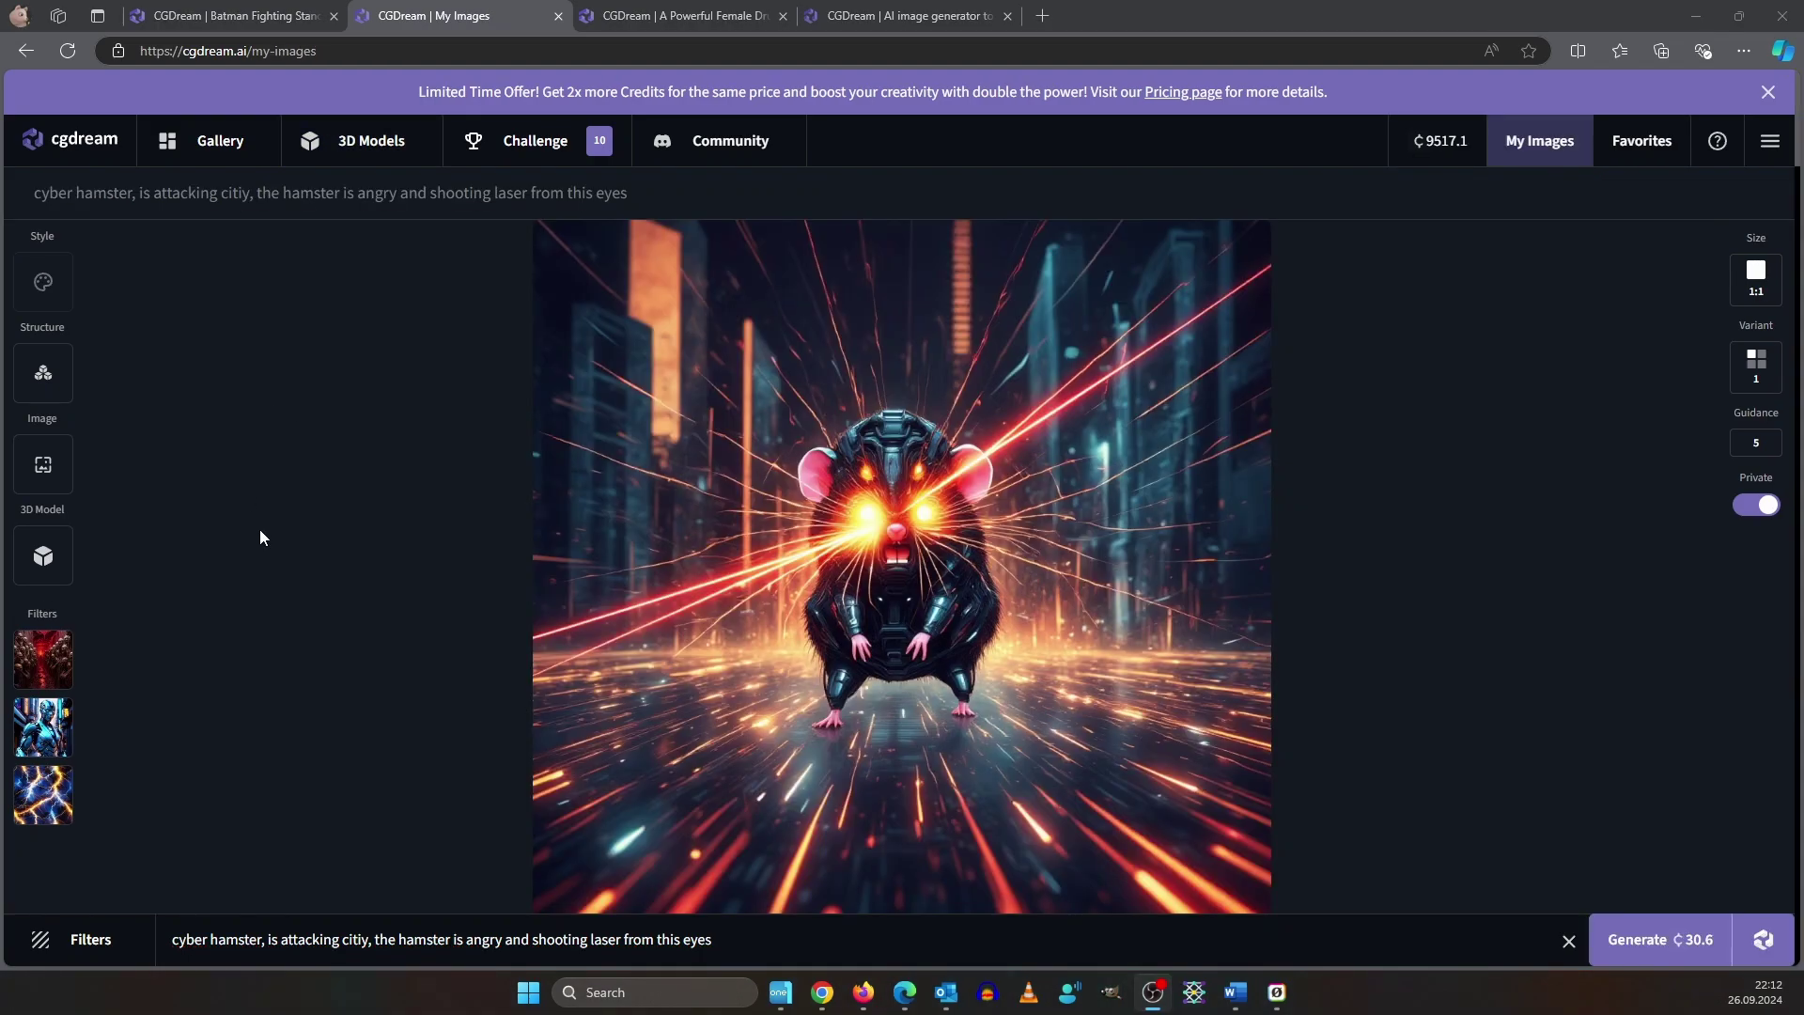
{"action": "mouse_move", "coordinate": [120, 545]}
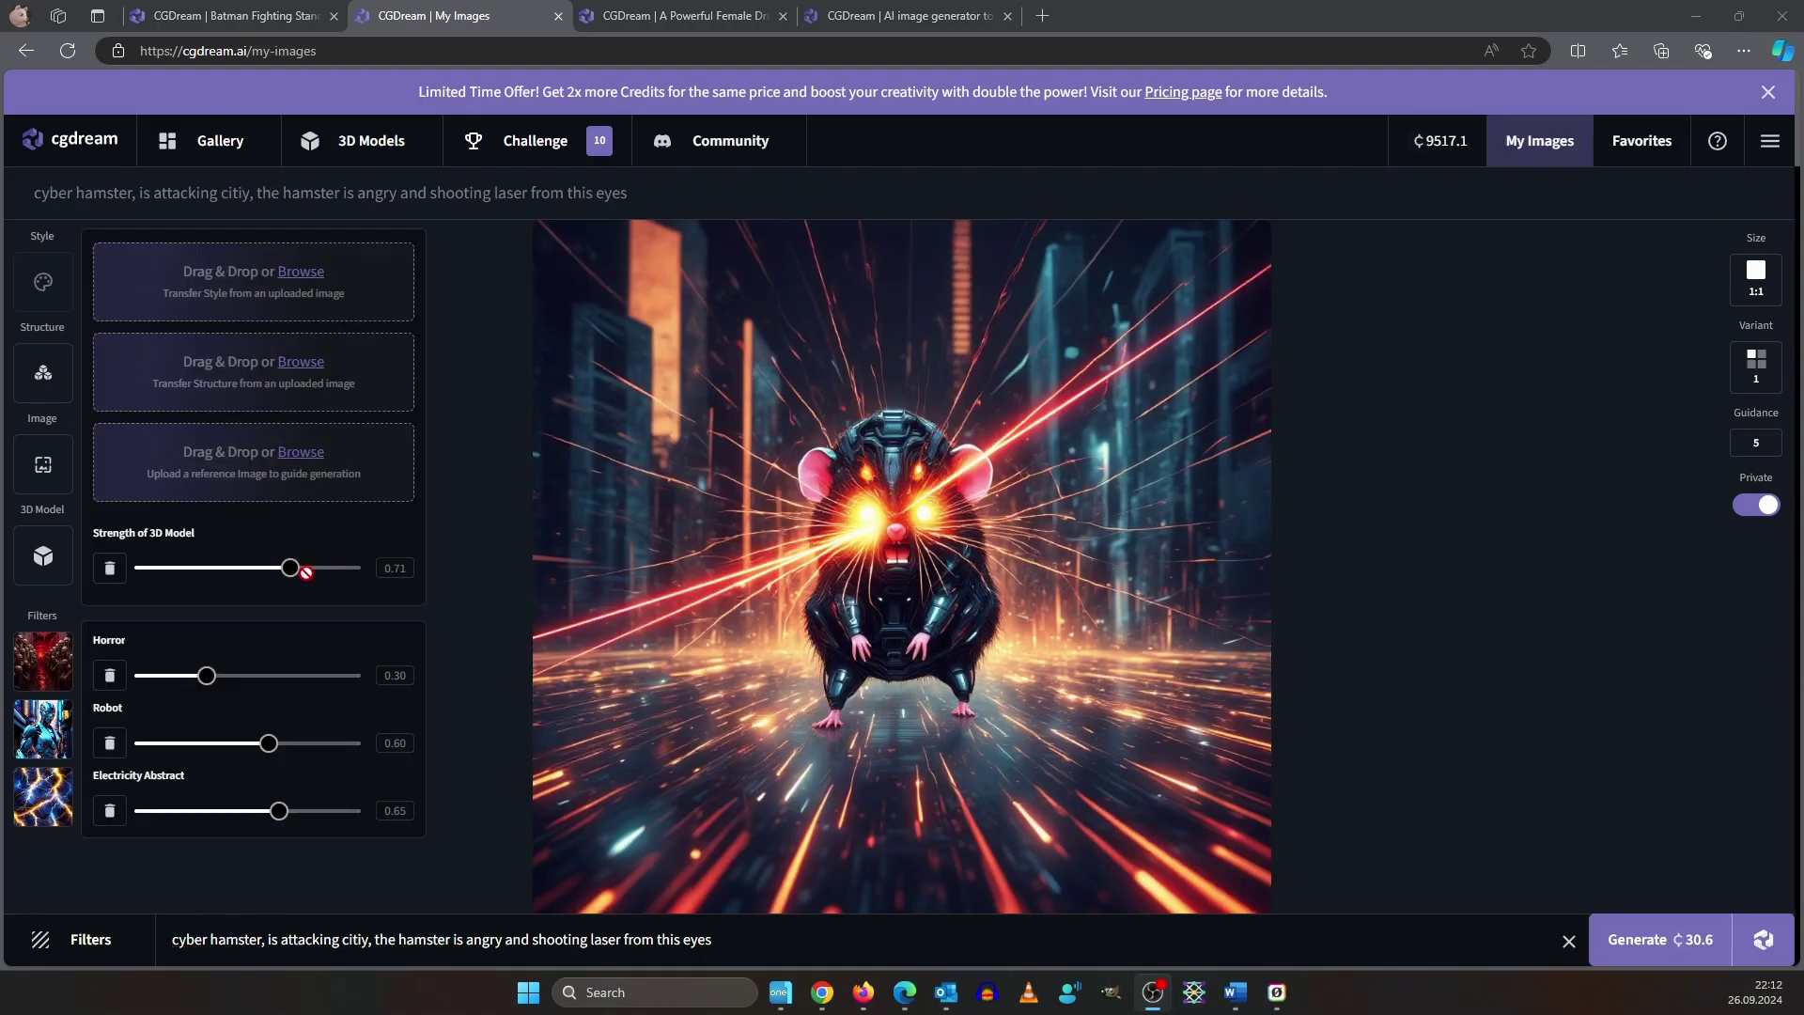
{"action": "left_click_drag", "start_coordinate": [290, 569], "coordinate": [247, 570]}
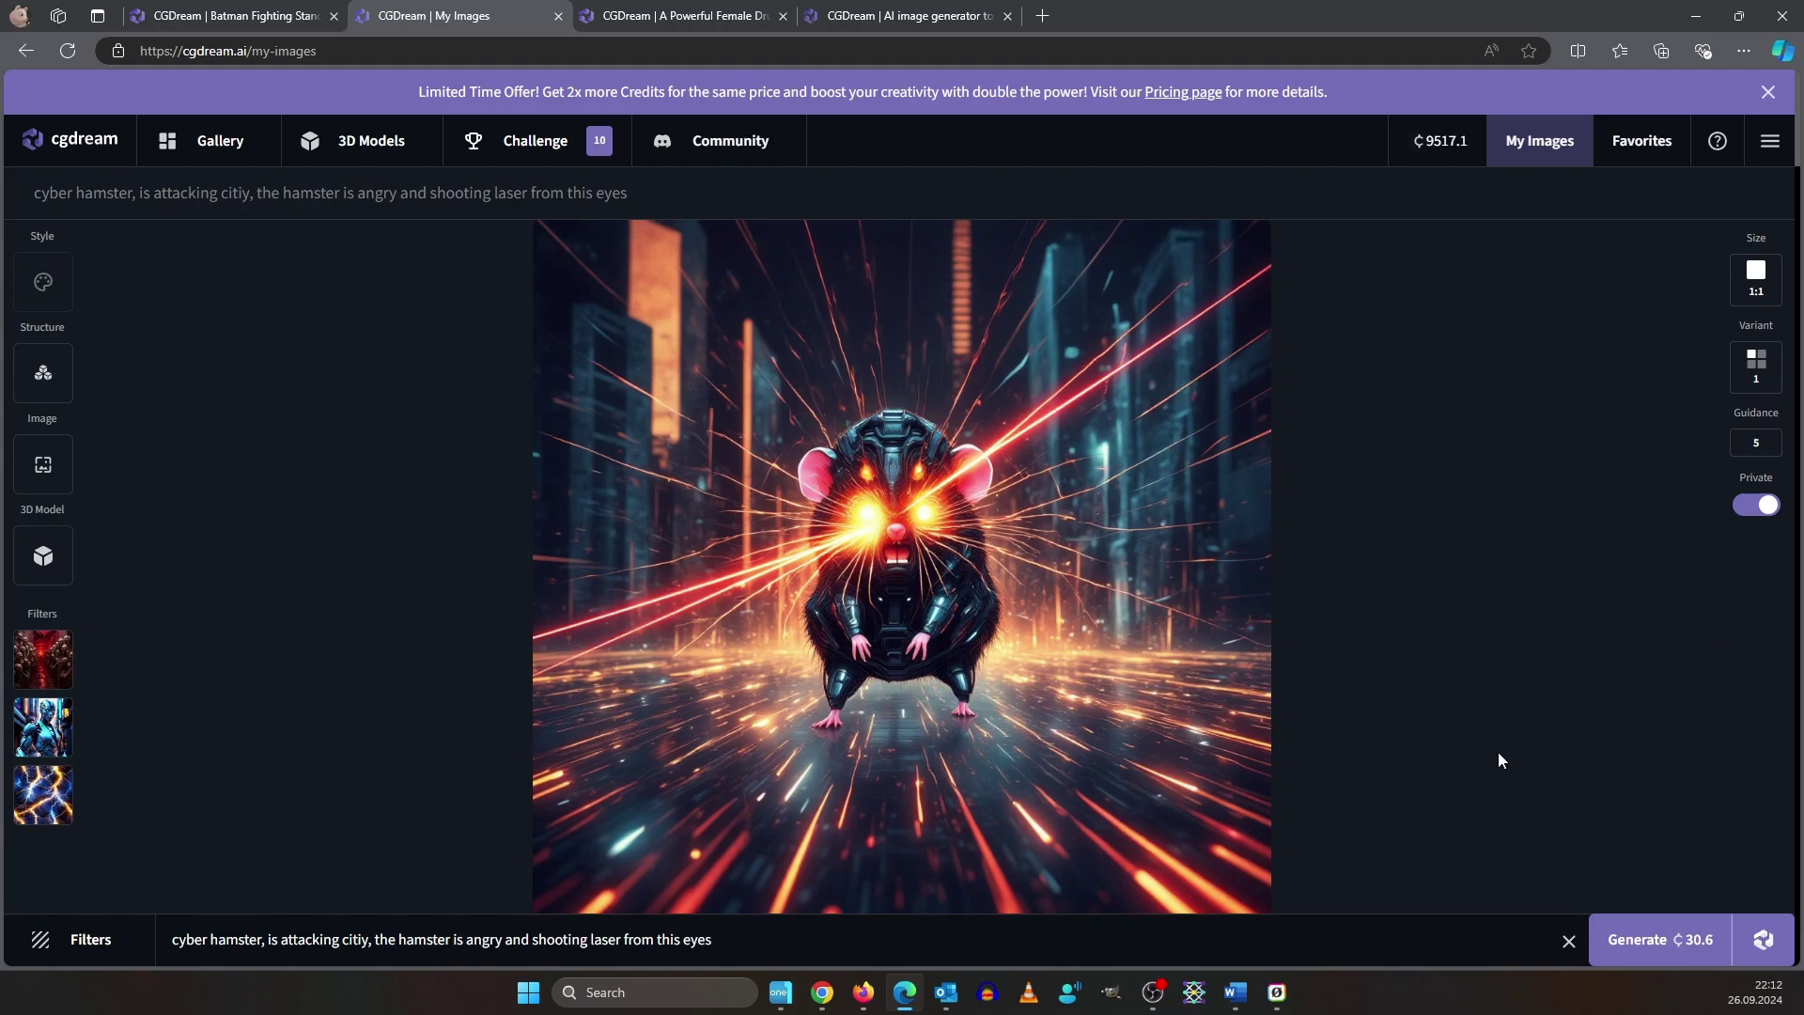
{"action": "left_click", "coordinate": [1763, 941]}
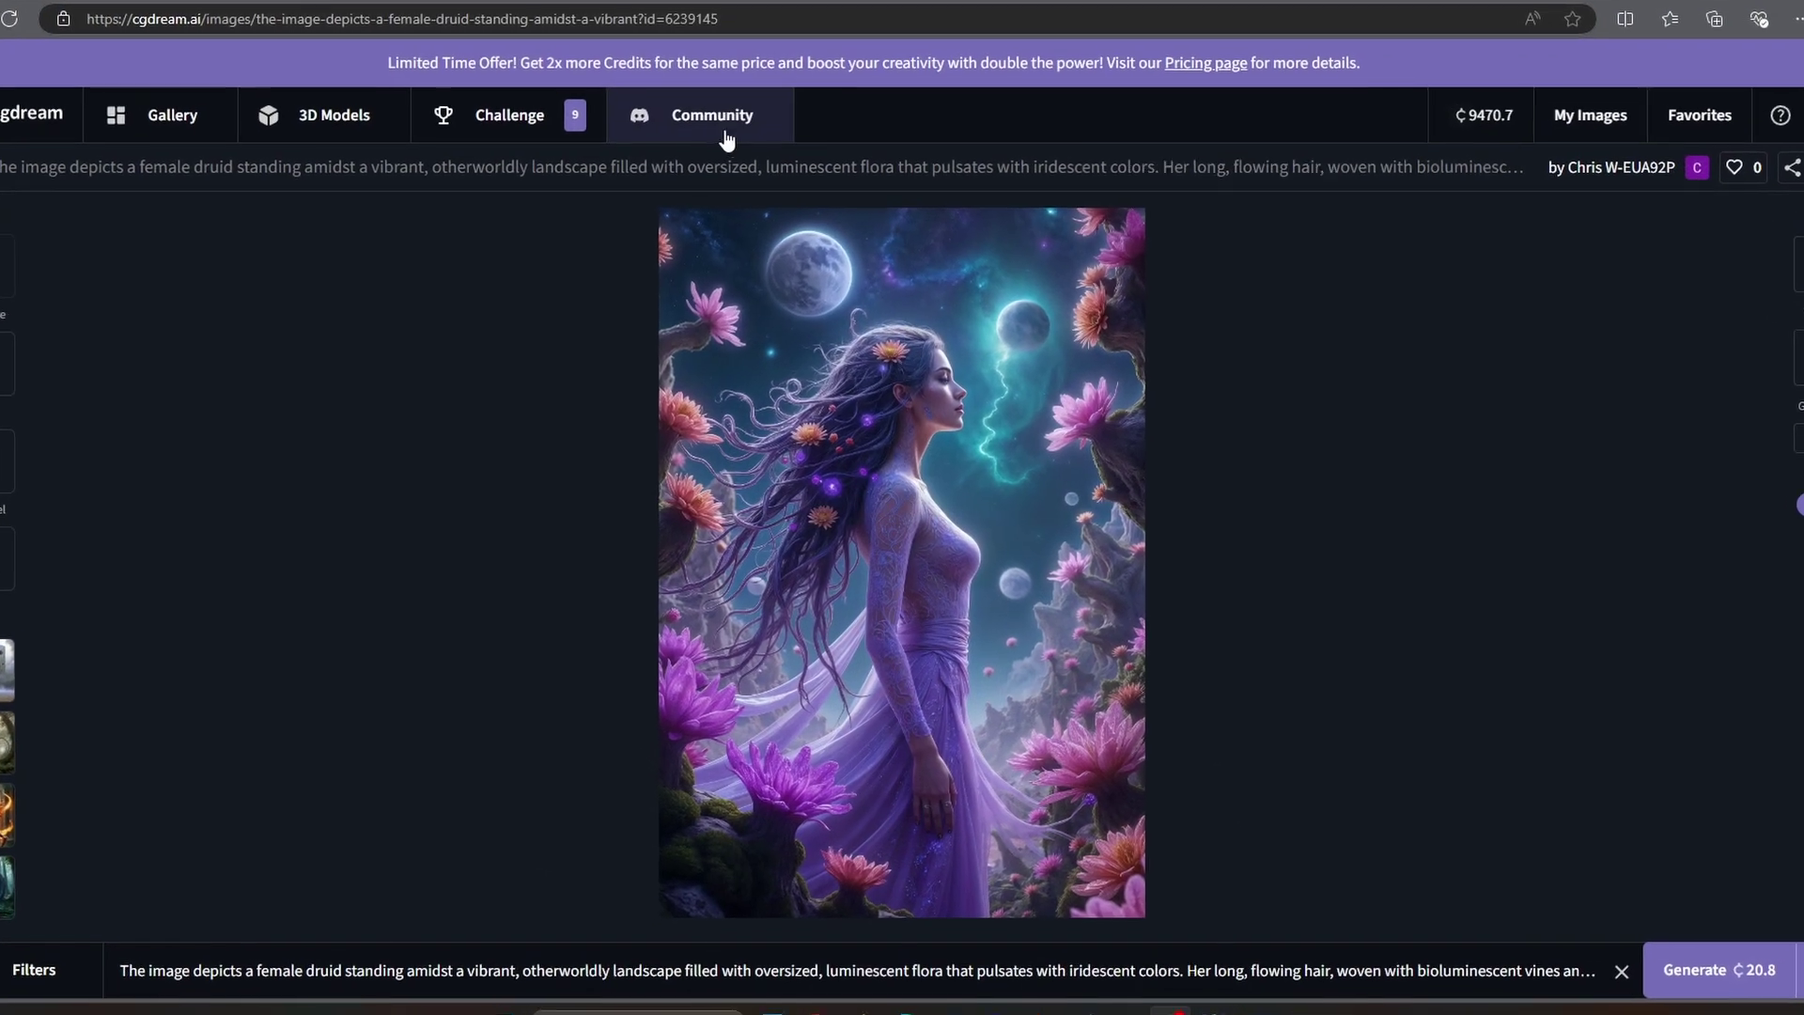
- Open the CGDream Discord community and scroll through the #art-daily-pick channel
{"action": "left_click", "coordinate": [726, 137]}
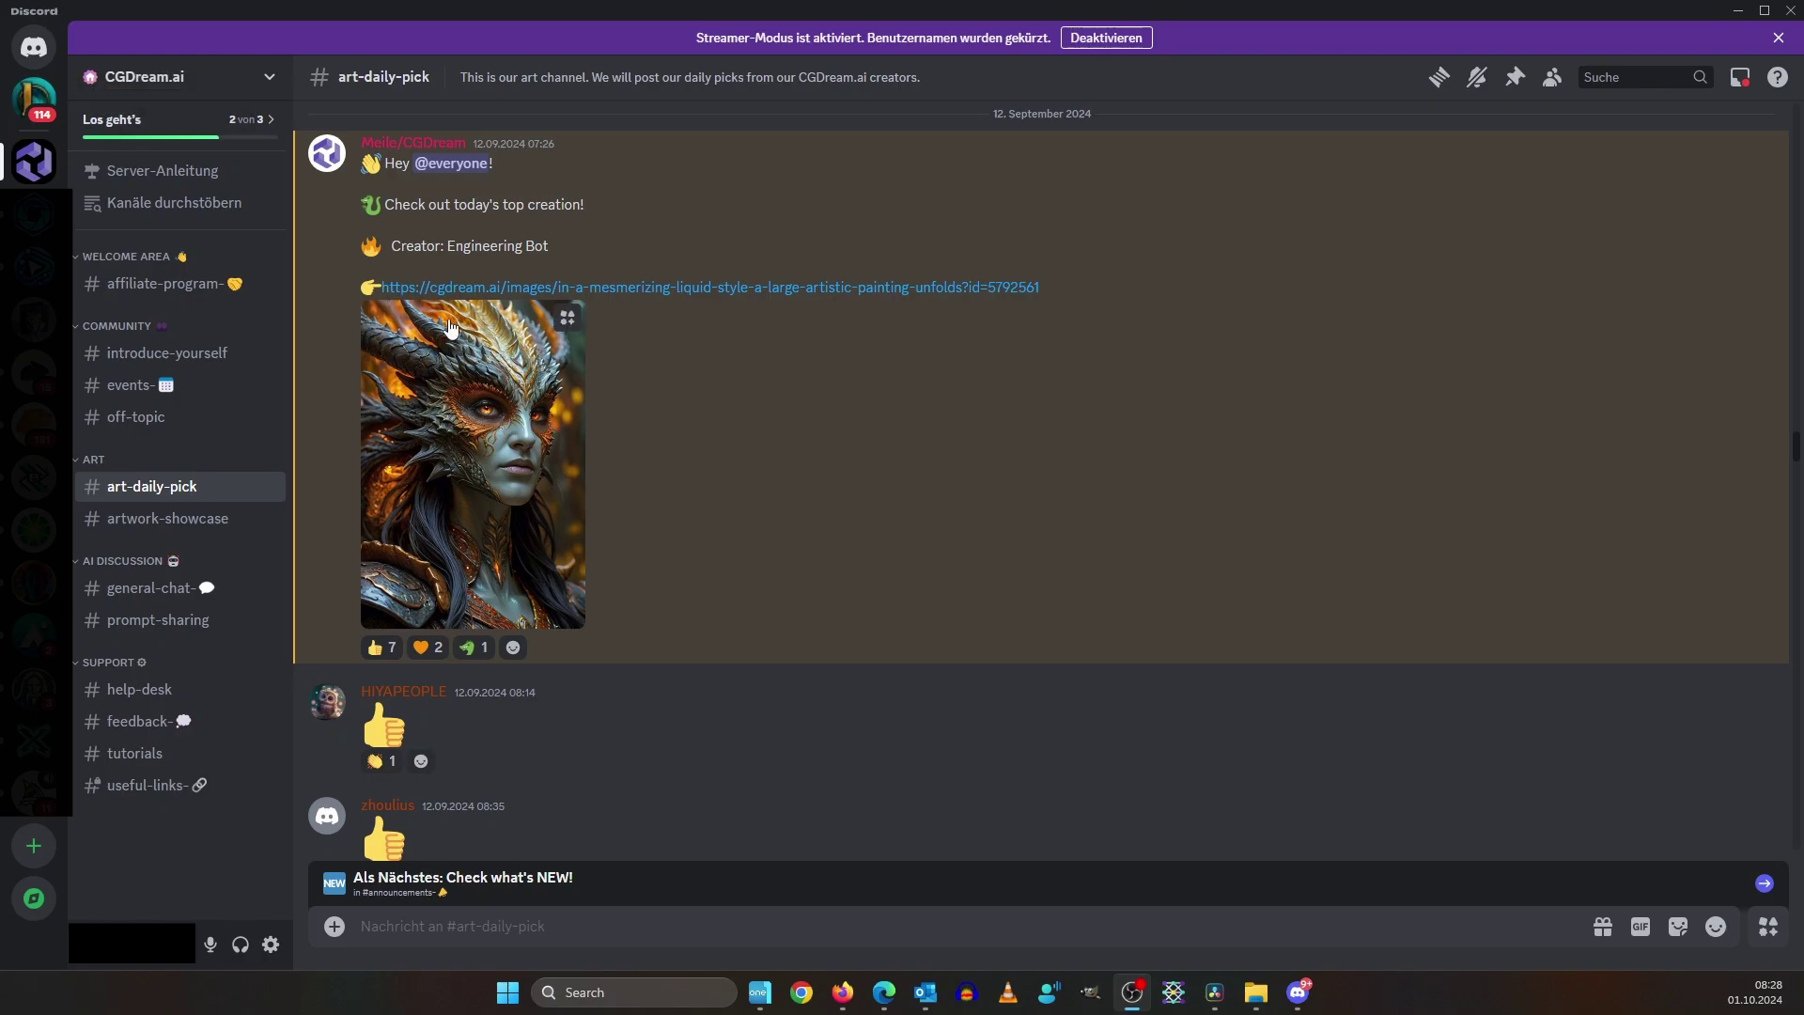
{"action": "scroll", "coordinate": [1163, 564], "scroll_direction": "down", "scroll_amount": 20}
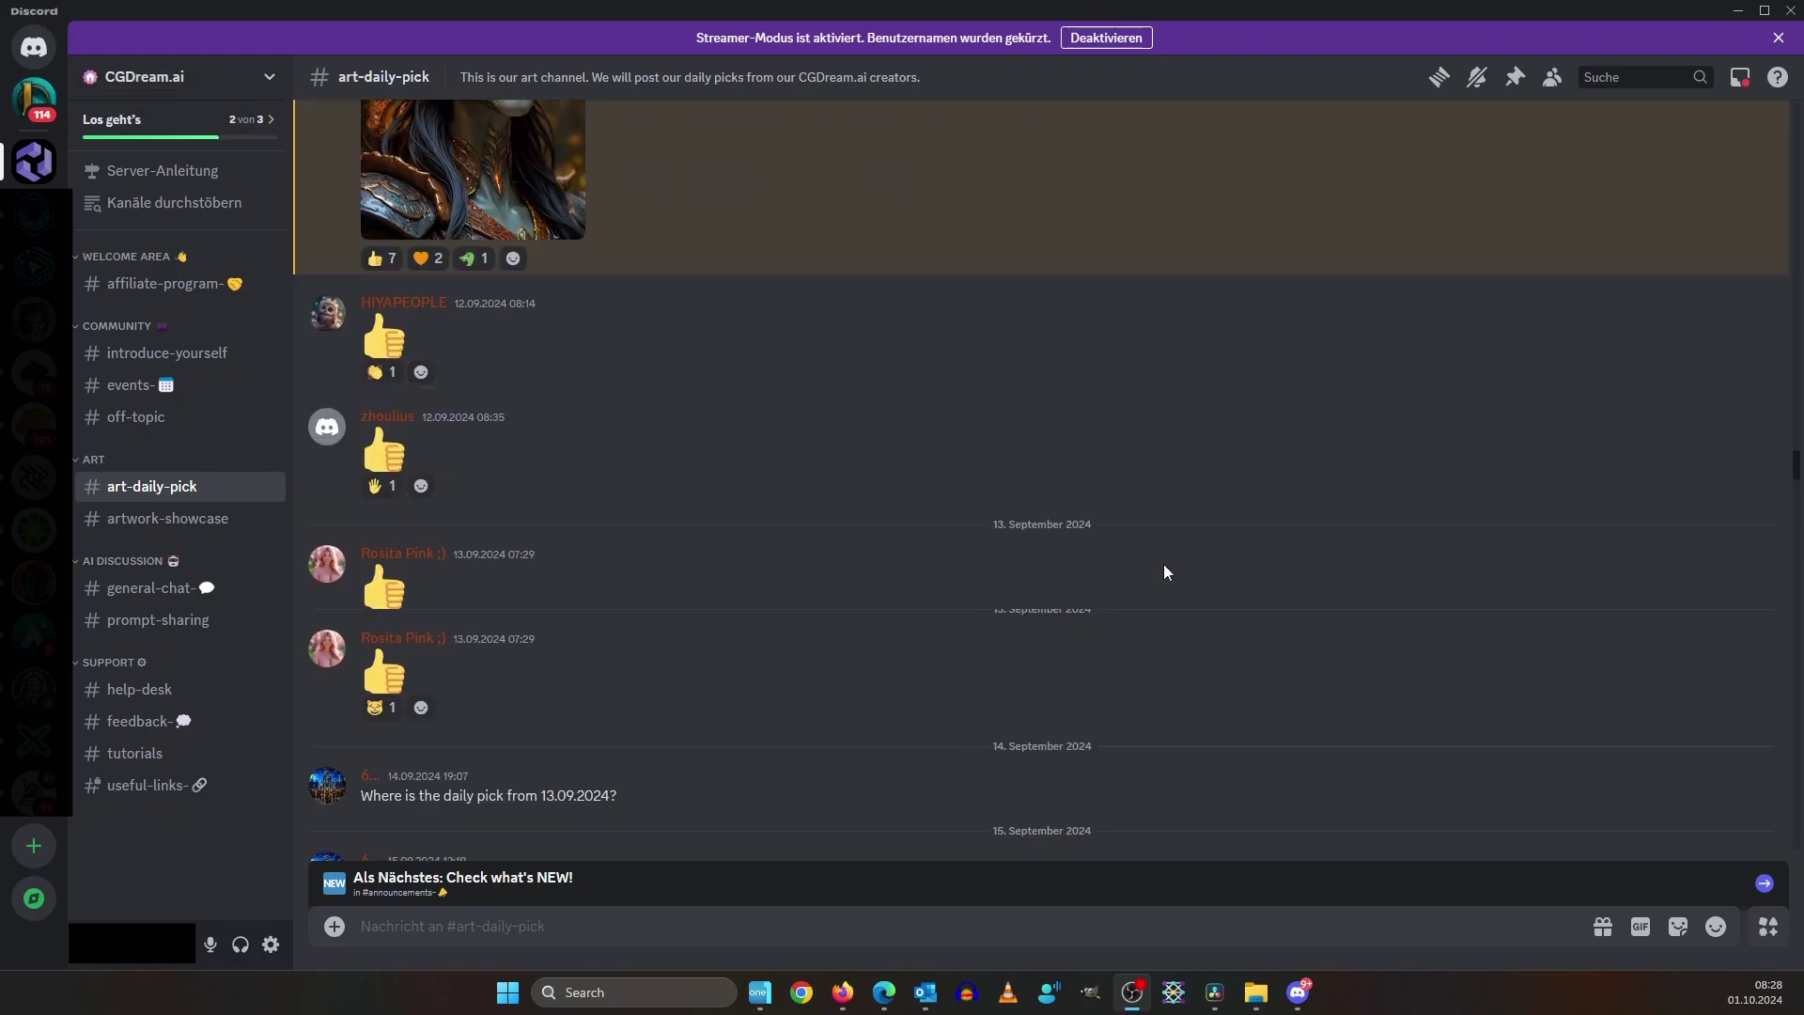
{"action": "scroll", "coordinate": [1155, 581], "scroll_direction": "down", "scroll_amount": 4}
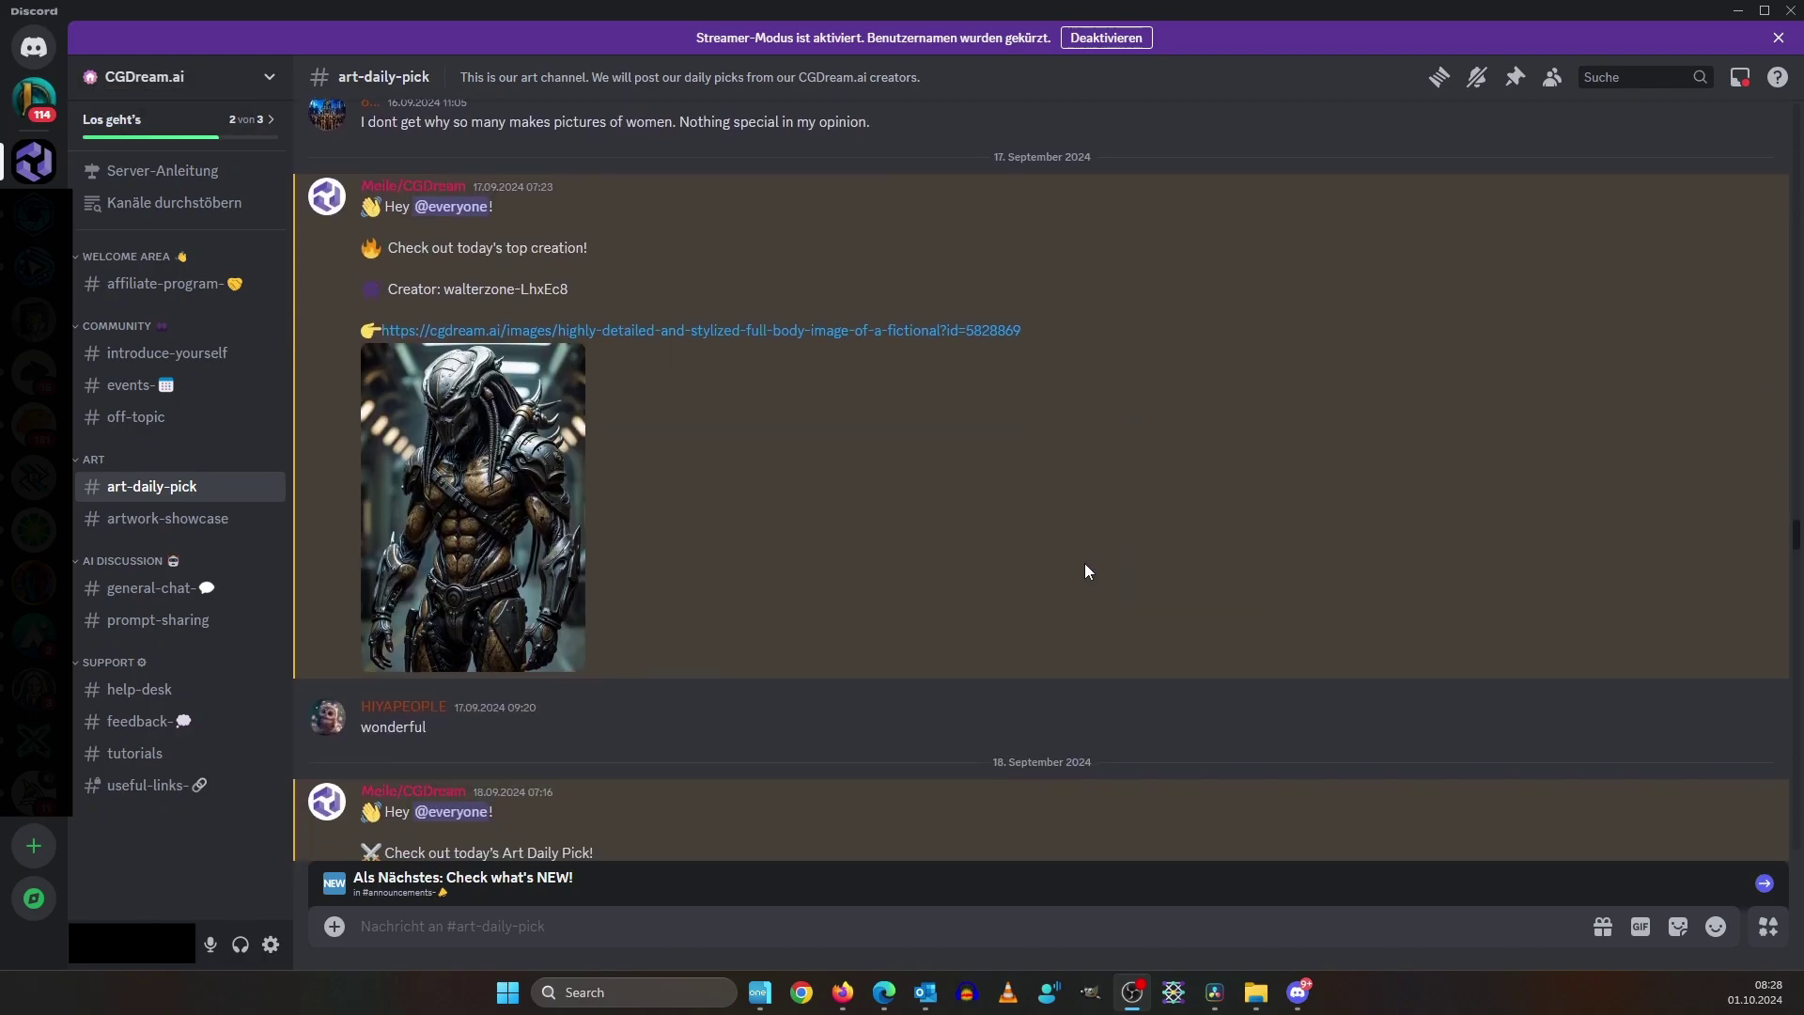
{"action": "scroll", "coordinate": [789, 500], "scroll_direction": "down", "scroll_amount": 10}
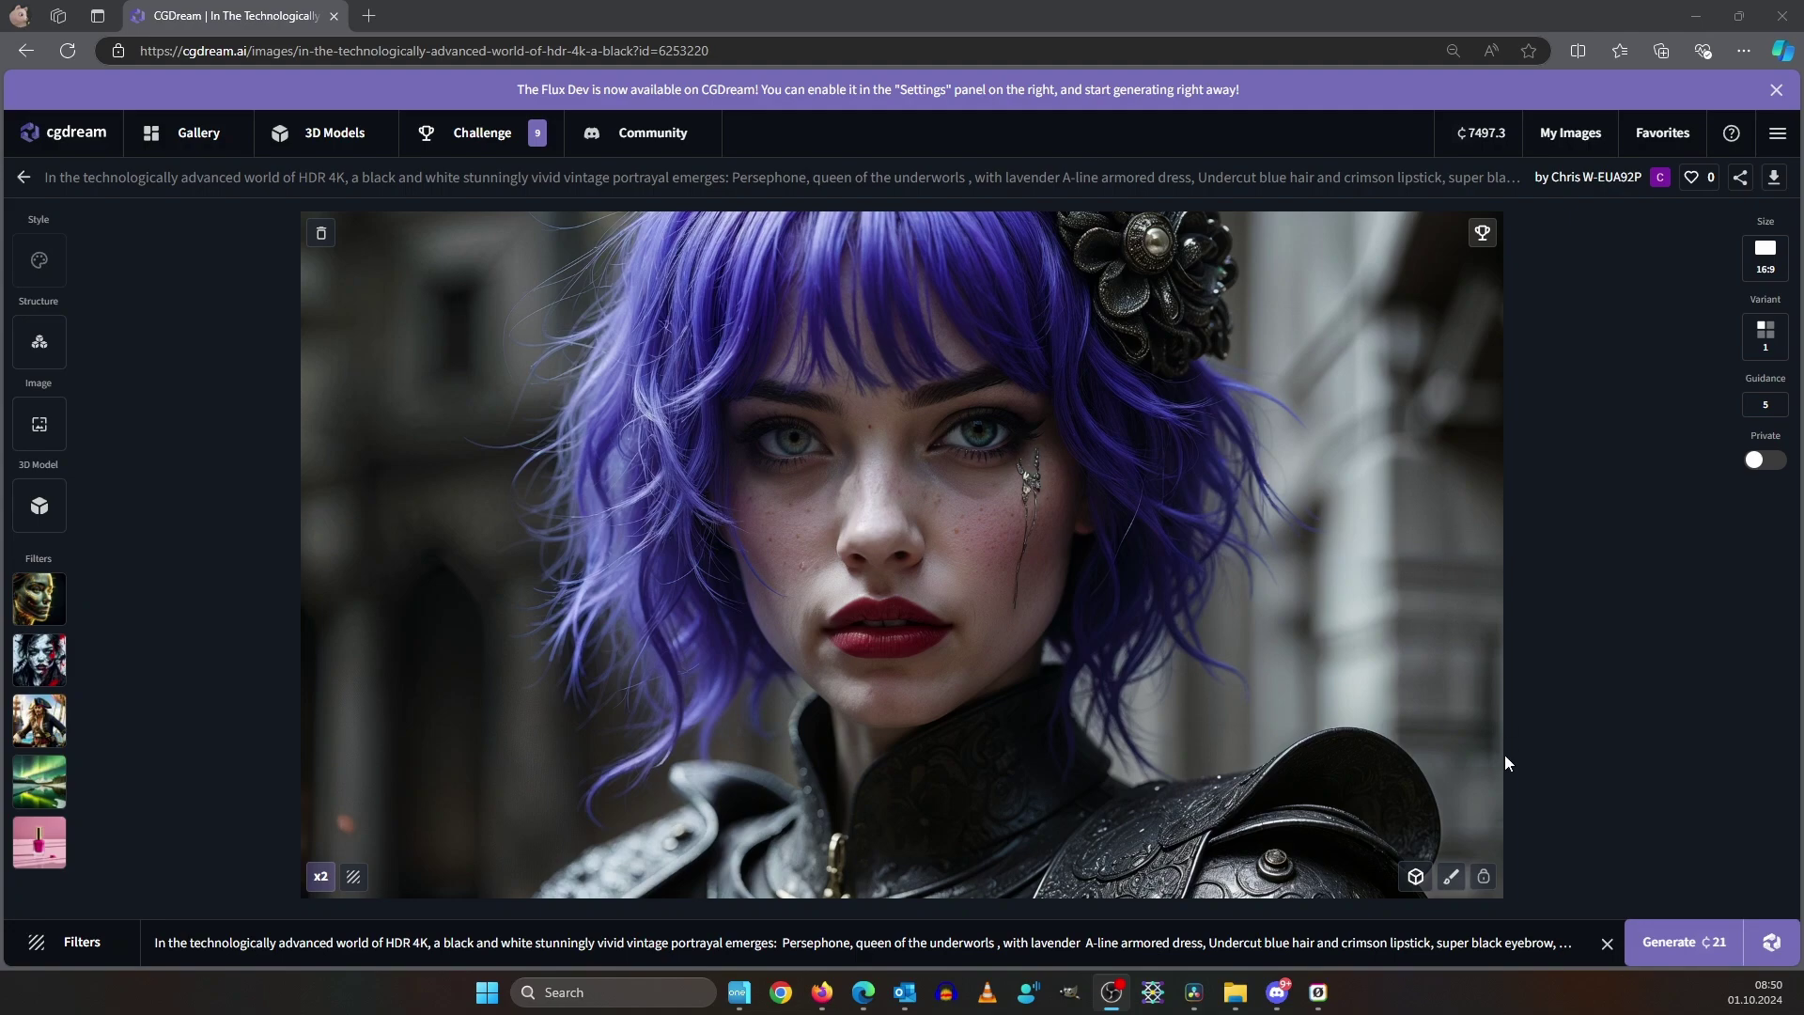
- Enlarge the inpainting brush and mask the woman's purple hair
{"action": "left_click", "coordinate": [1452, 879]}
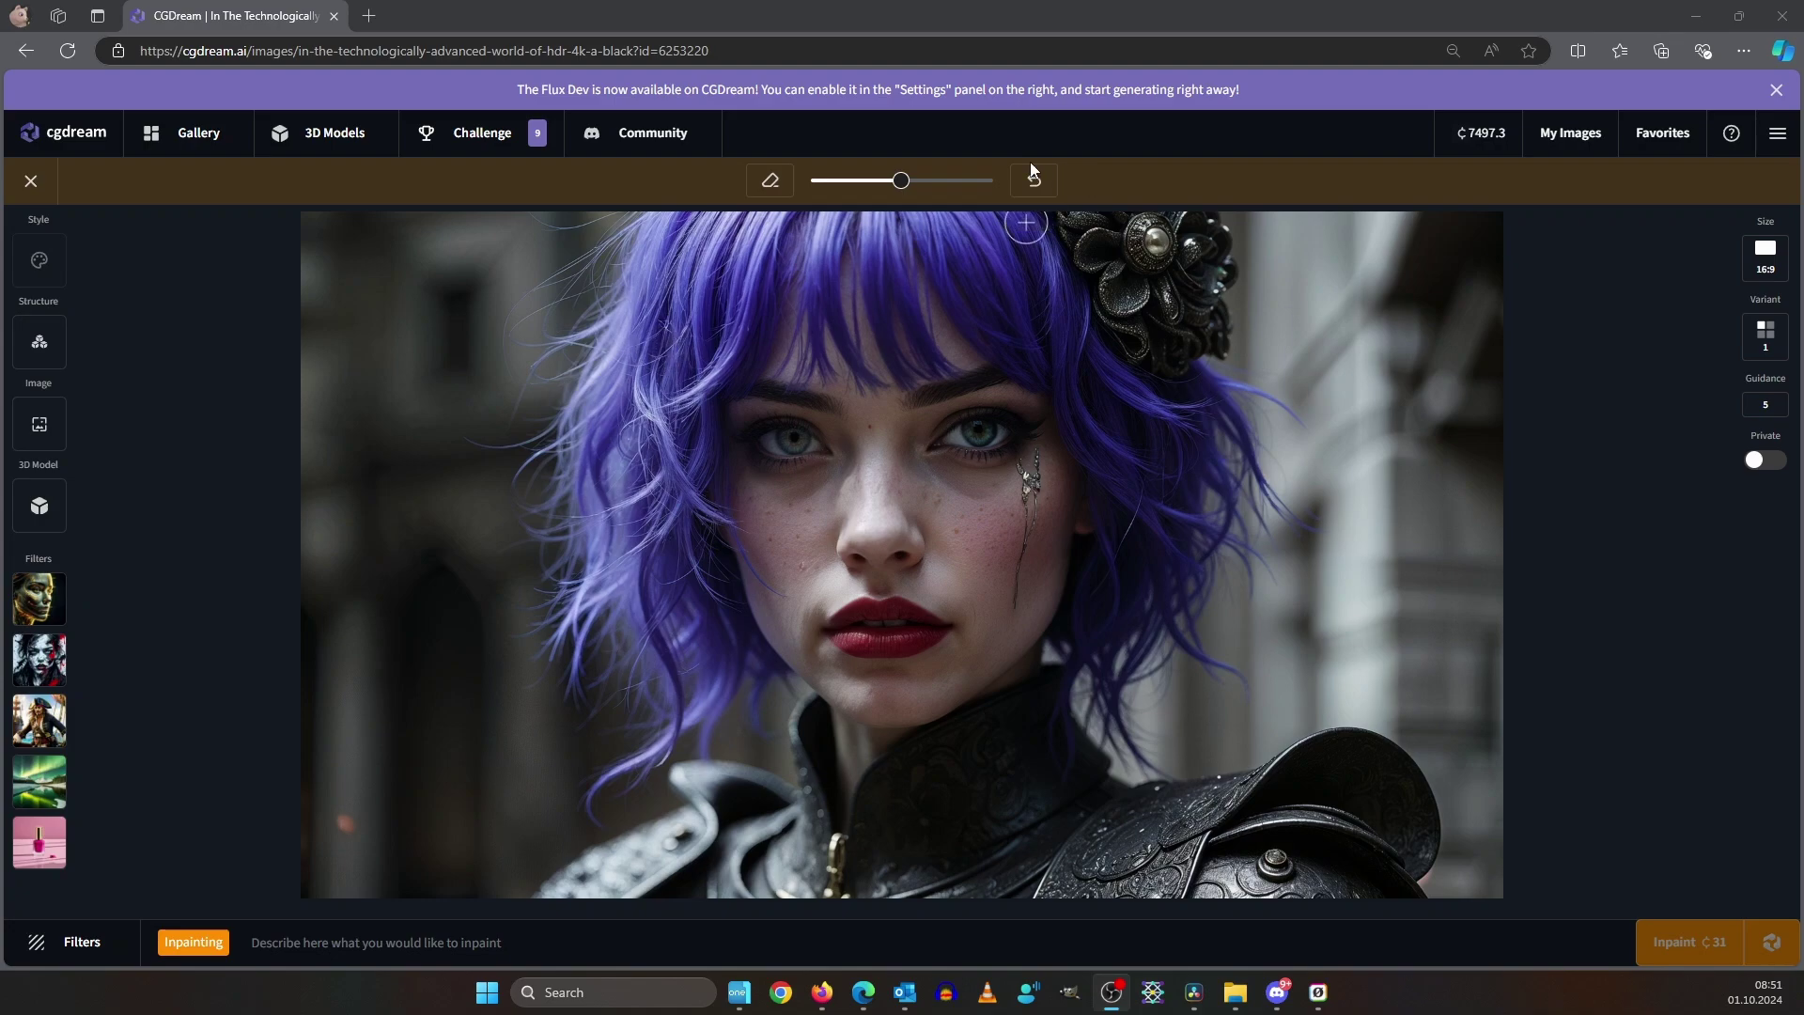
{"action": "left_click_drag", "start_coordinate": [902, 181], "coordinate": [940, 181]}
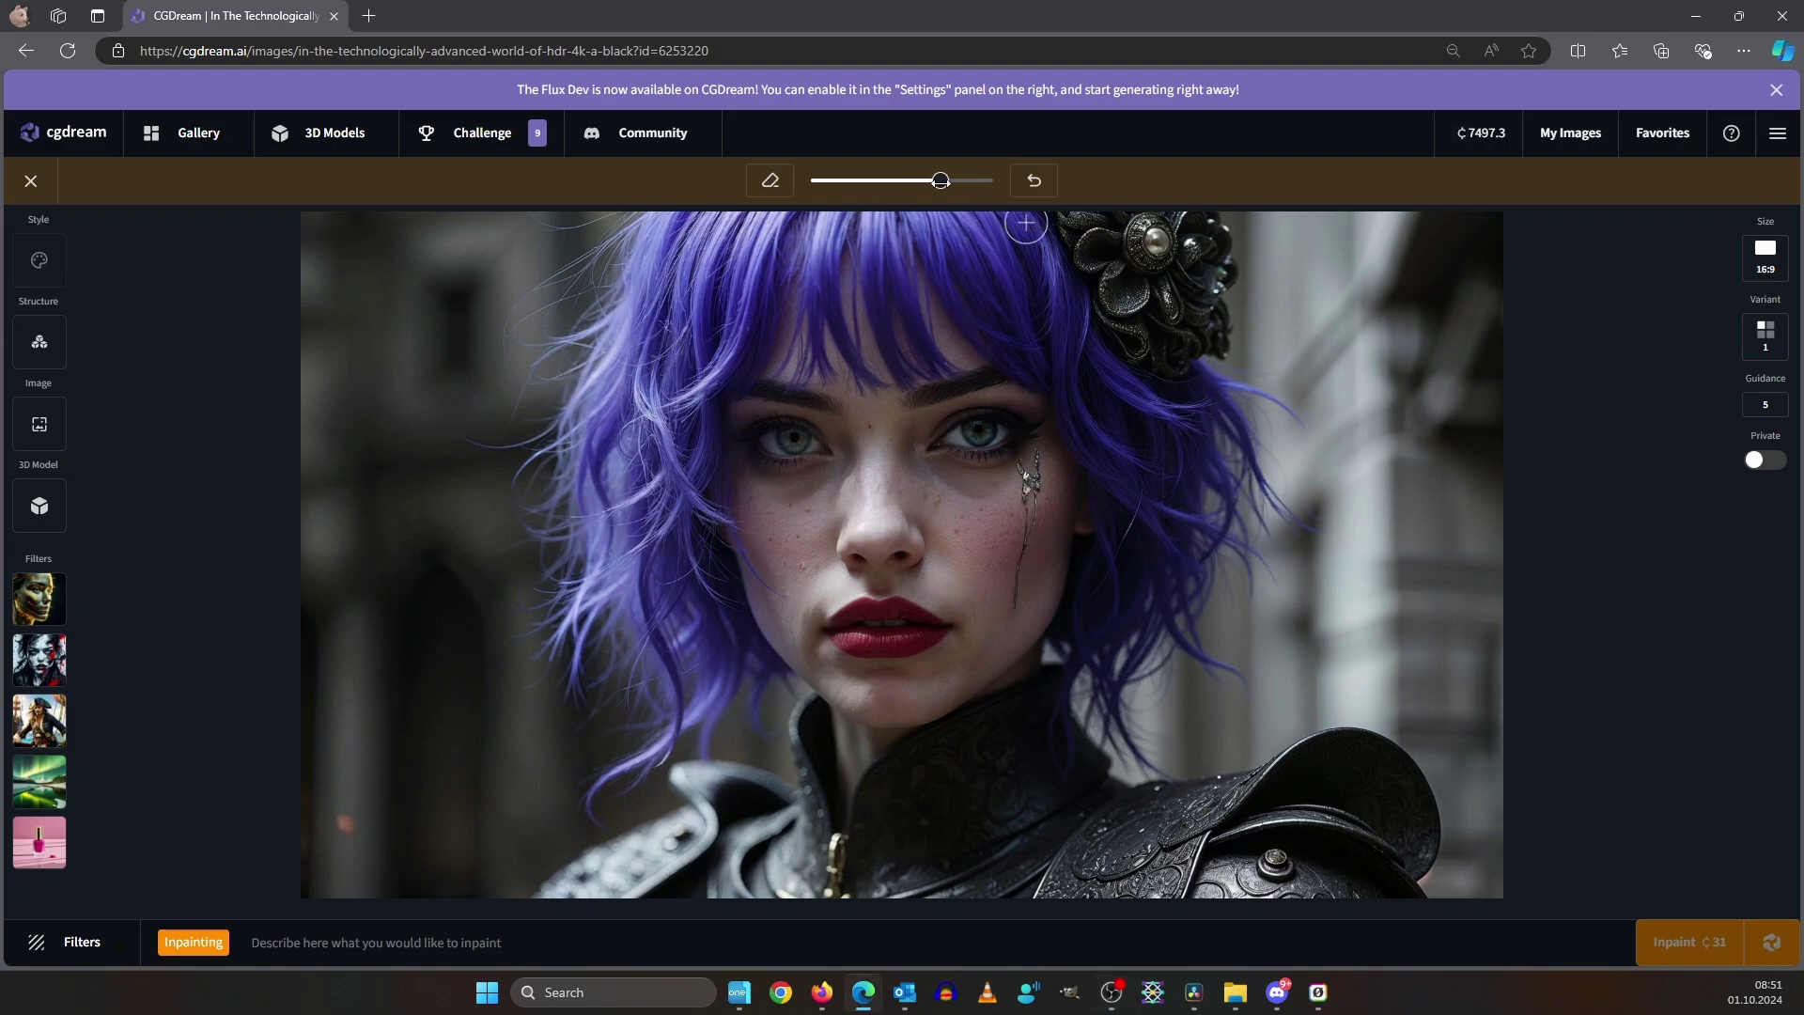
{"action": "mouse_move", "coordinate": [723, 277]}
{"action": "left_mouse_down"}
{"action": "mouse_move", "coordinate": [673, 595]}
{"action": "mouse_move", "coordinate": [701, 685]}
{"action": "mouse_move", "coordinate": [735, 552]}
{"action": "mouse_move", "coordinate": [619, 583]}
{"action": "mouse_move", "coordinate": [560, 431]}
{"action": "mouse_move", "coordinate": [627, 764]}
{"action": "mouse_move", "coordinate": [705, 713]}
{"action": "mouse_move", "coordinate": [640, 256]}
{"action": "mouse_move", "coordinate": [544, 457]}
{"action": "mouse_move", "coordinate": [693, 269]}
{"action": "mouse_move", "coordinate": [826, 250]}
{"action": "mouse_move", "coordinate": [782, 380]}
{"action": "mouse_move", "coordinate": [774, 344]}
{"action": "mouse_move", "coordinate": [860, 333]}
{"action": "mouse_move", "coordinate": [927, 234]}
{"action": "mouse_move", "coordinate": [993, 218]}
{"action": "left_mouse_up"}
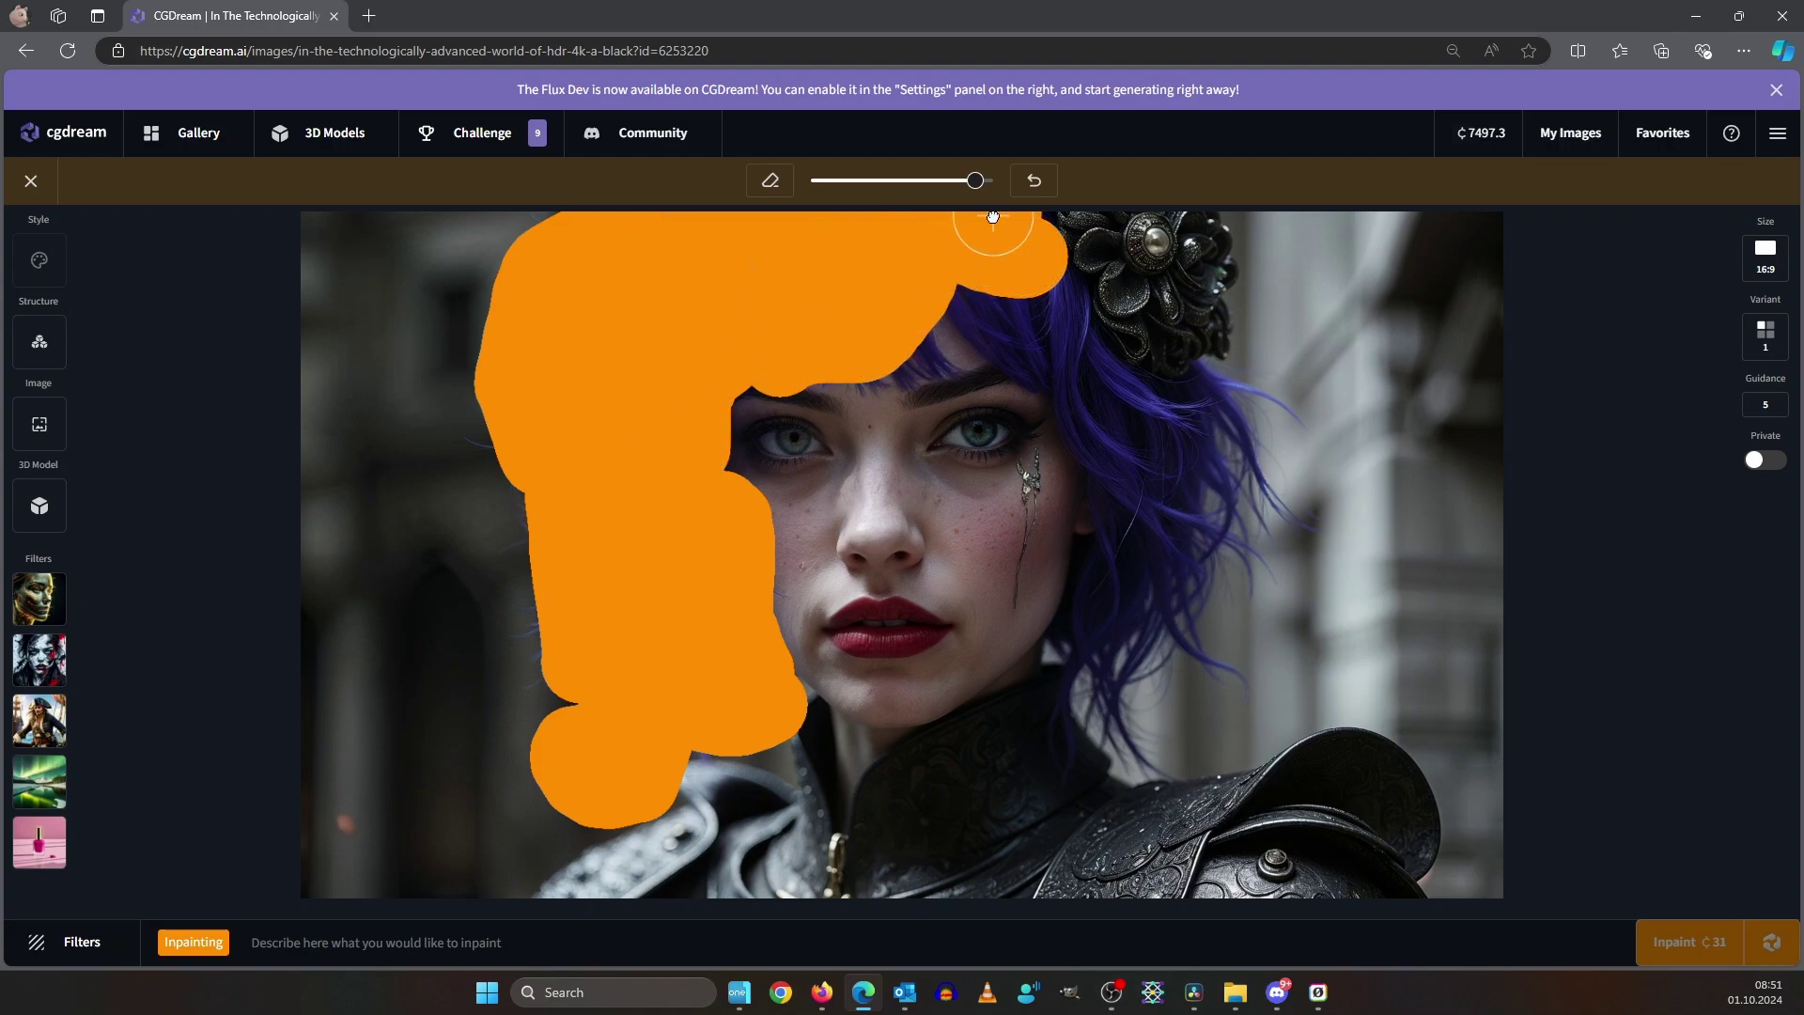
{"action": "mouse_move", "coordinate": [859, 364]}
{"action": "left_mouse_down"}
{"action": "mouse_move", "coordinate": [999, 300]}
{"action": "mouse_move", "coordinate": [1006, 329]}
{"action": "mouse_move", "coordinate": [927, 282]}
{"action": "mouse_move", "coordinate": [1053, 345]}
{"action": "mouse_move", "coordinate": [1033, 297]}
{"action": "mouse_move", "coordinate": [1016, 352]}
{"action": "mouse_move", "coordinate": [1090, 357]}
{"action": "mouse_move", "coordinate": [1190, 427]}
{"action": "mouse_move", "coordinate": [1214, 387]}
{"action": "mouse_move", "coordinate": [1246, 392]}
{"action": "mouse_move", "coordinate": [1237, 483]}
{"action": "mouse_move", "coordinate": [1265, 528]}
{"action": "mouse_move", "coordinate": [1115, 688]}
{"action": "mouse_move", "coordinate": [1139, 508]}
{"action": "mouse_move", "coordinate": [1097, 393]}
{"action": "mouse_move", "coordinate": [1132, 452]}
{"action": "mouse_move", "coordinate": [1086, 739]}
{"action": "mouse_move", "coordinate": [1102, 479]}
{"action": "mouse_move", "coordinate": [1155, 419]}
{"action": "mouse_move", "coordinate": [1178, 556]}
{"action": "mouse_move", "coordinate": [1145, 711]}
{"action": "mouse_move", "coordinate": [1191, 704]}
{"action": "mouse_move", "coordinate": [1311, 404]}
{"action": "left_mouse_up"}
- Describe the masked area as 'red hair' and run the inpaint
{"action": "left_click", "coordinate": [382, 947]}
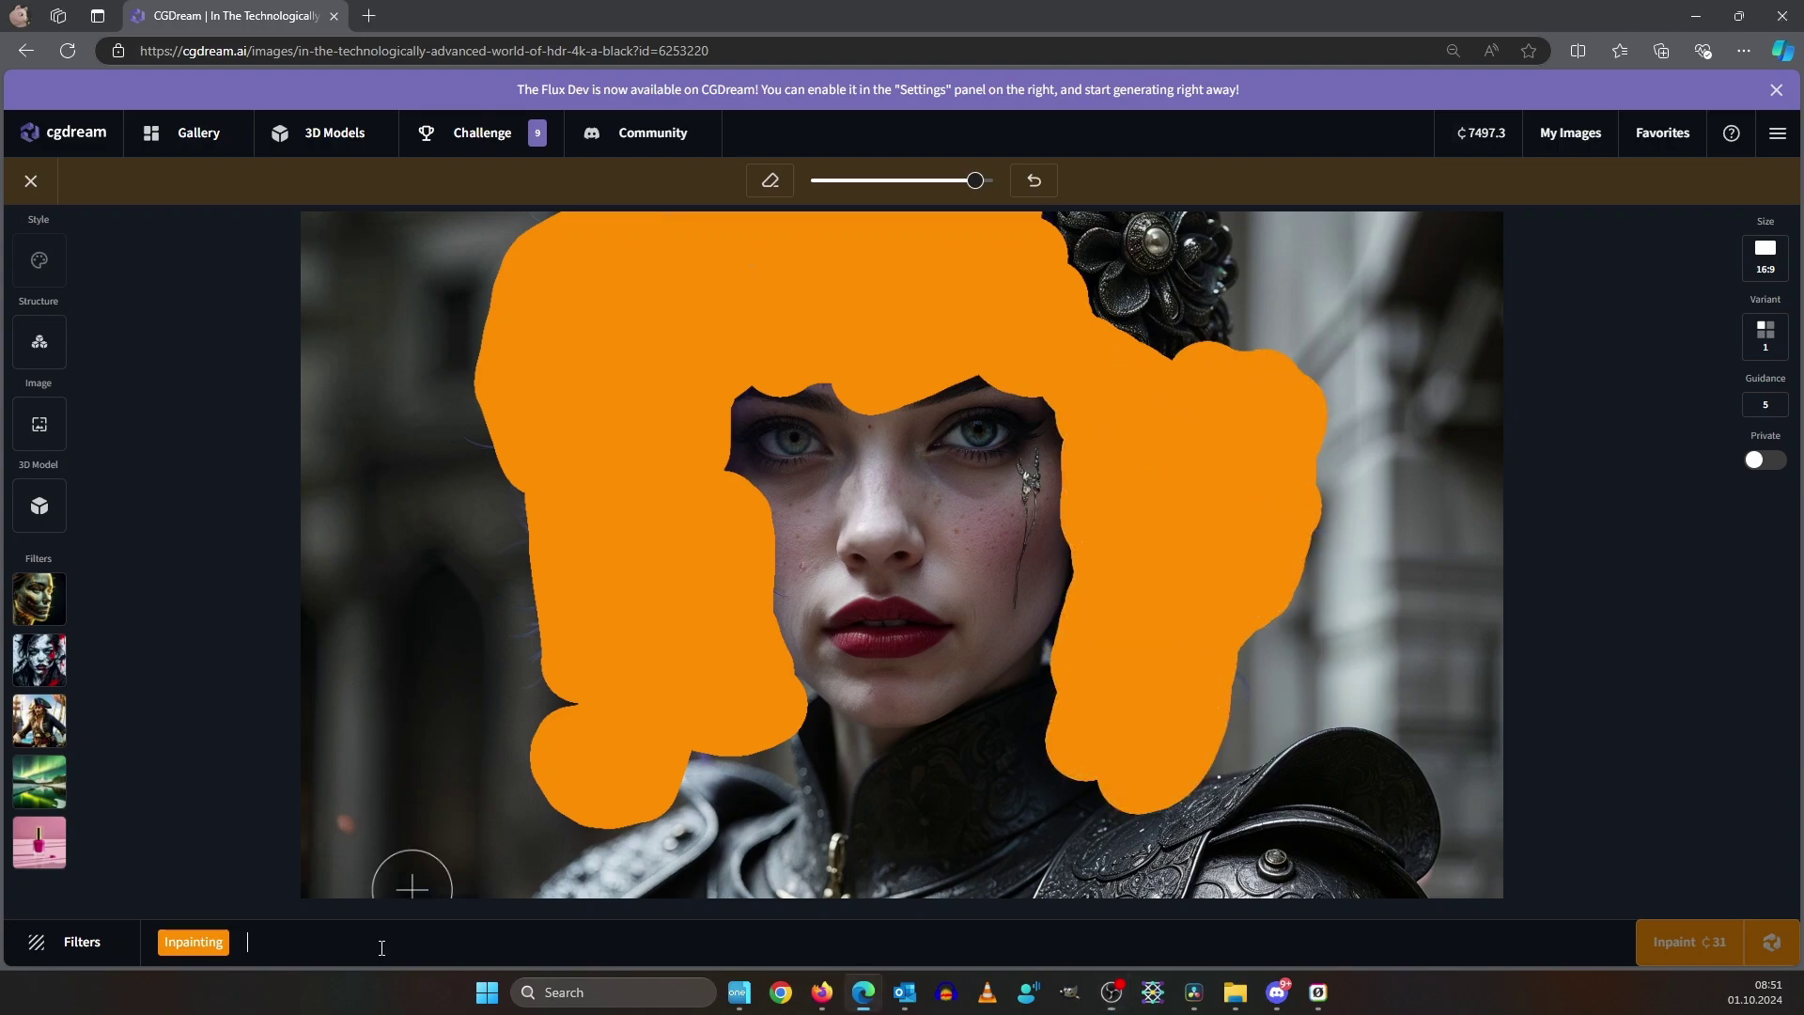
{"action": "type", "text": "red hair"}
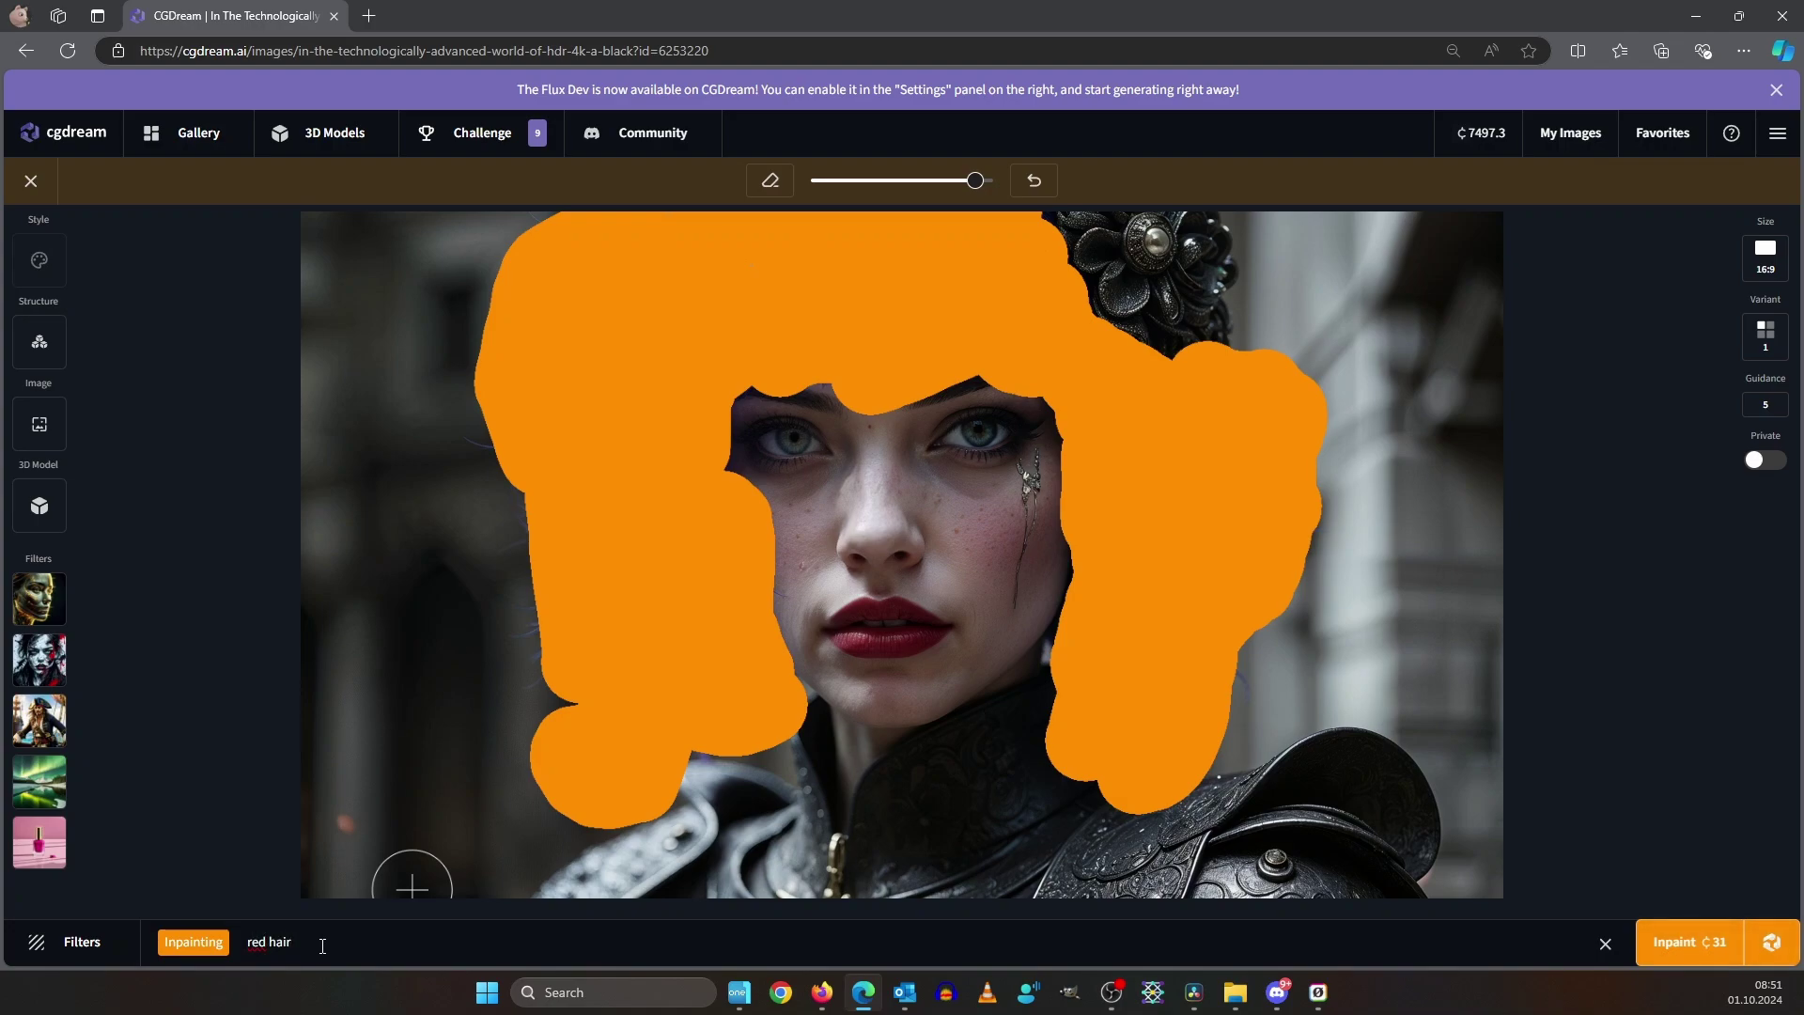
{"action": "left_click", "coordinate": [1682, 942]}
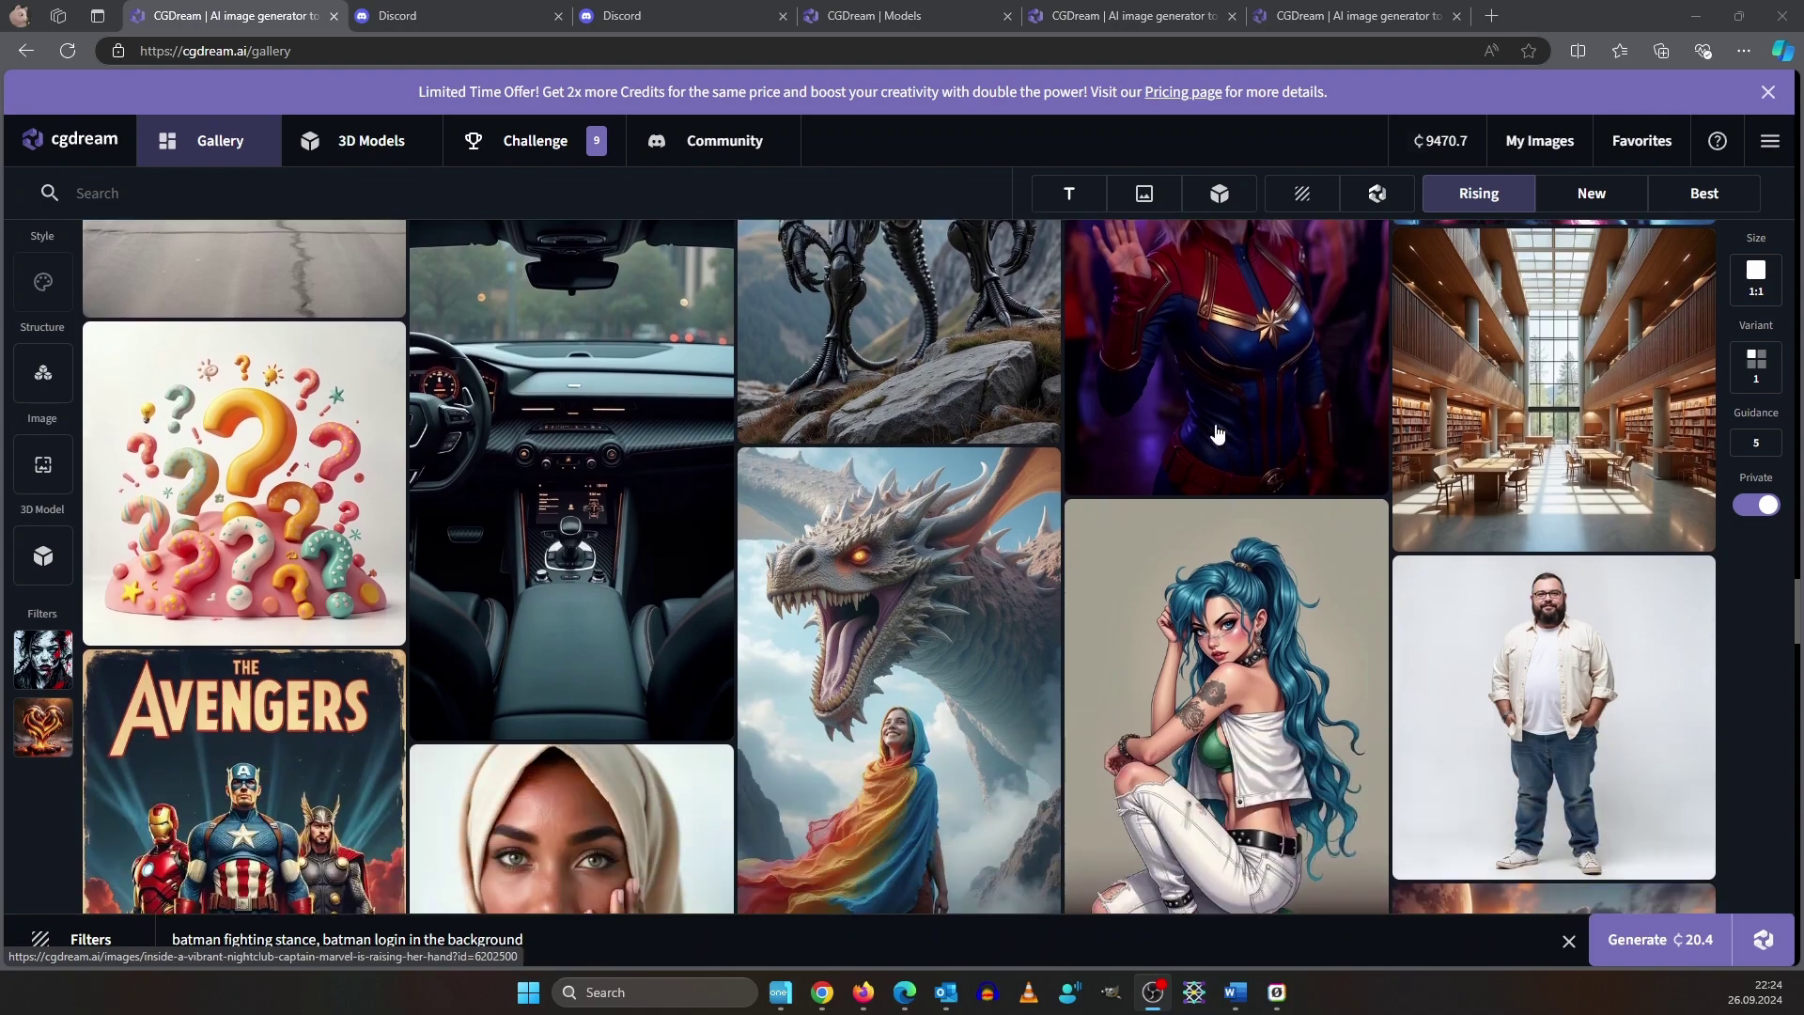
- Preview the hooded sith lord image, then open the winter rooftop cityscape with the fuzzy pink monster
{"action": "scroll", "coordinate": [1181, 374], "scroll_direction": "down", "scroll_amount": 20}
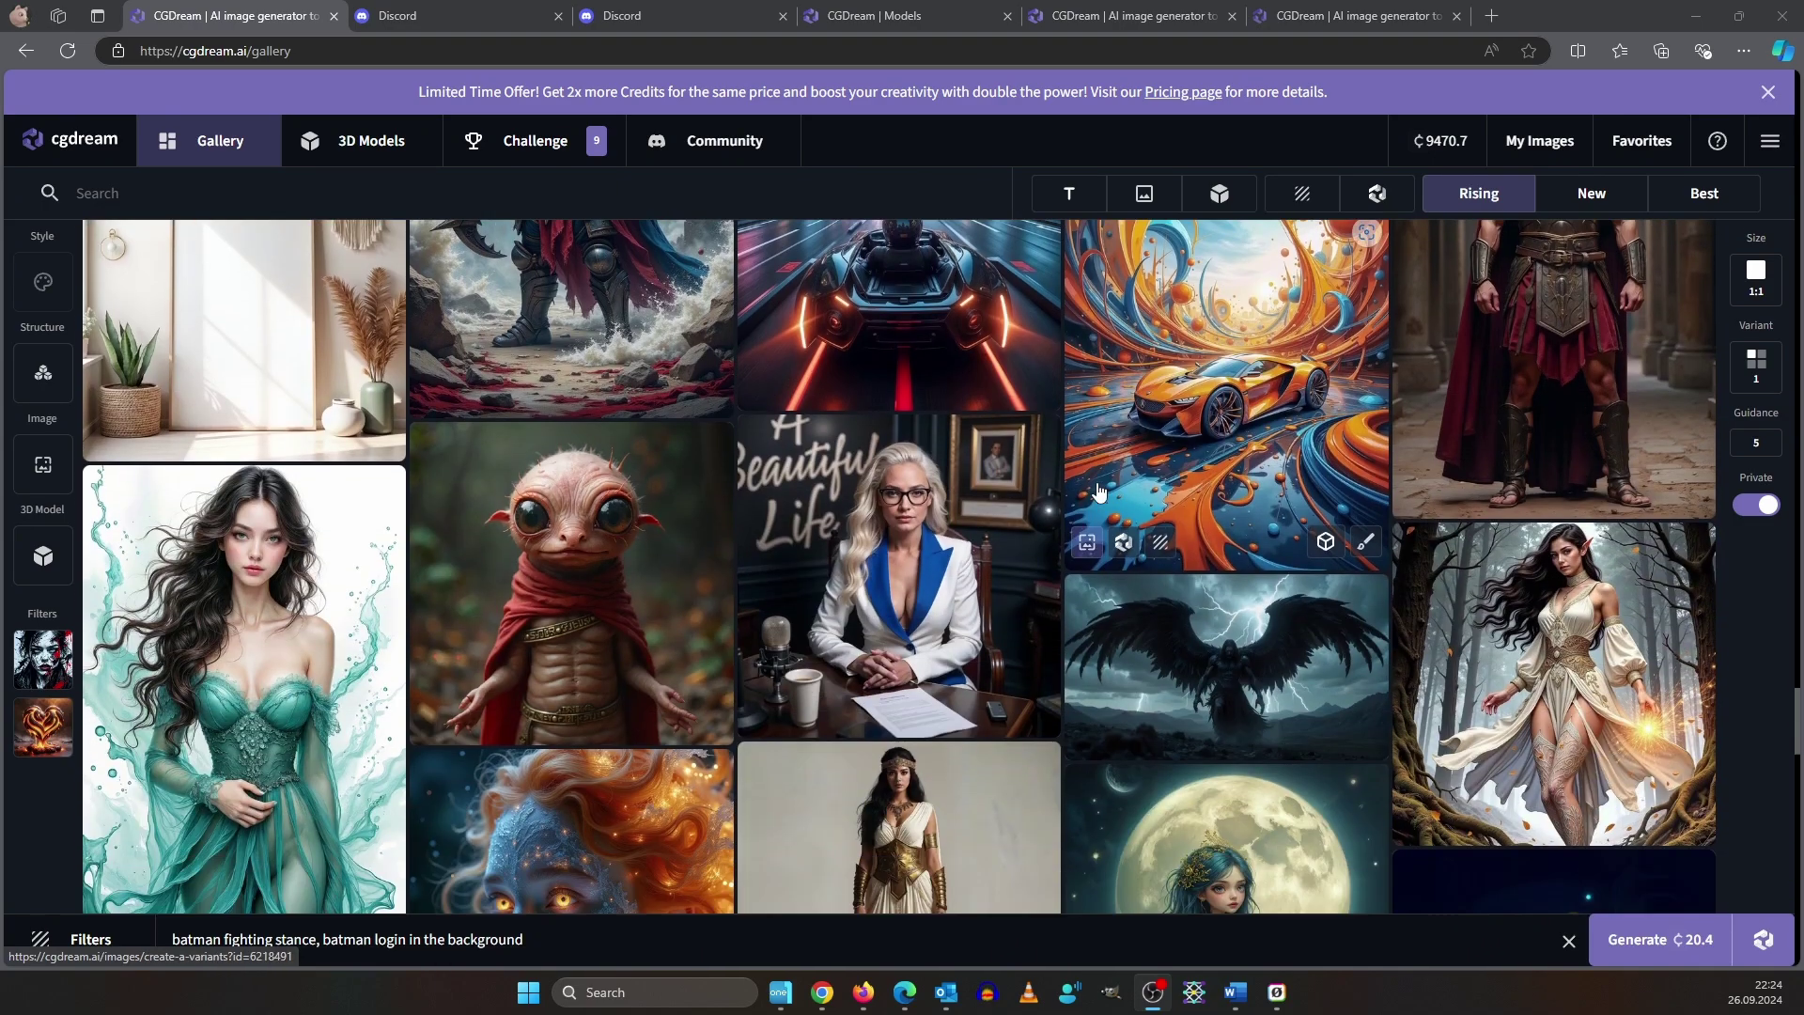
{"action": "scroll", "coordinate": [891, 440], "scroll_direction": "down", "scroll_amount": 7}
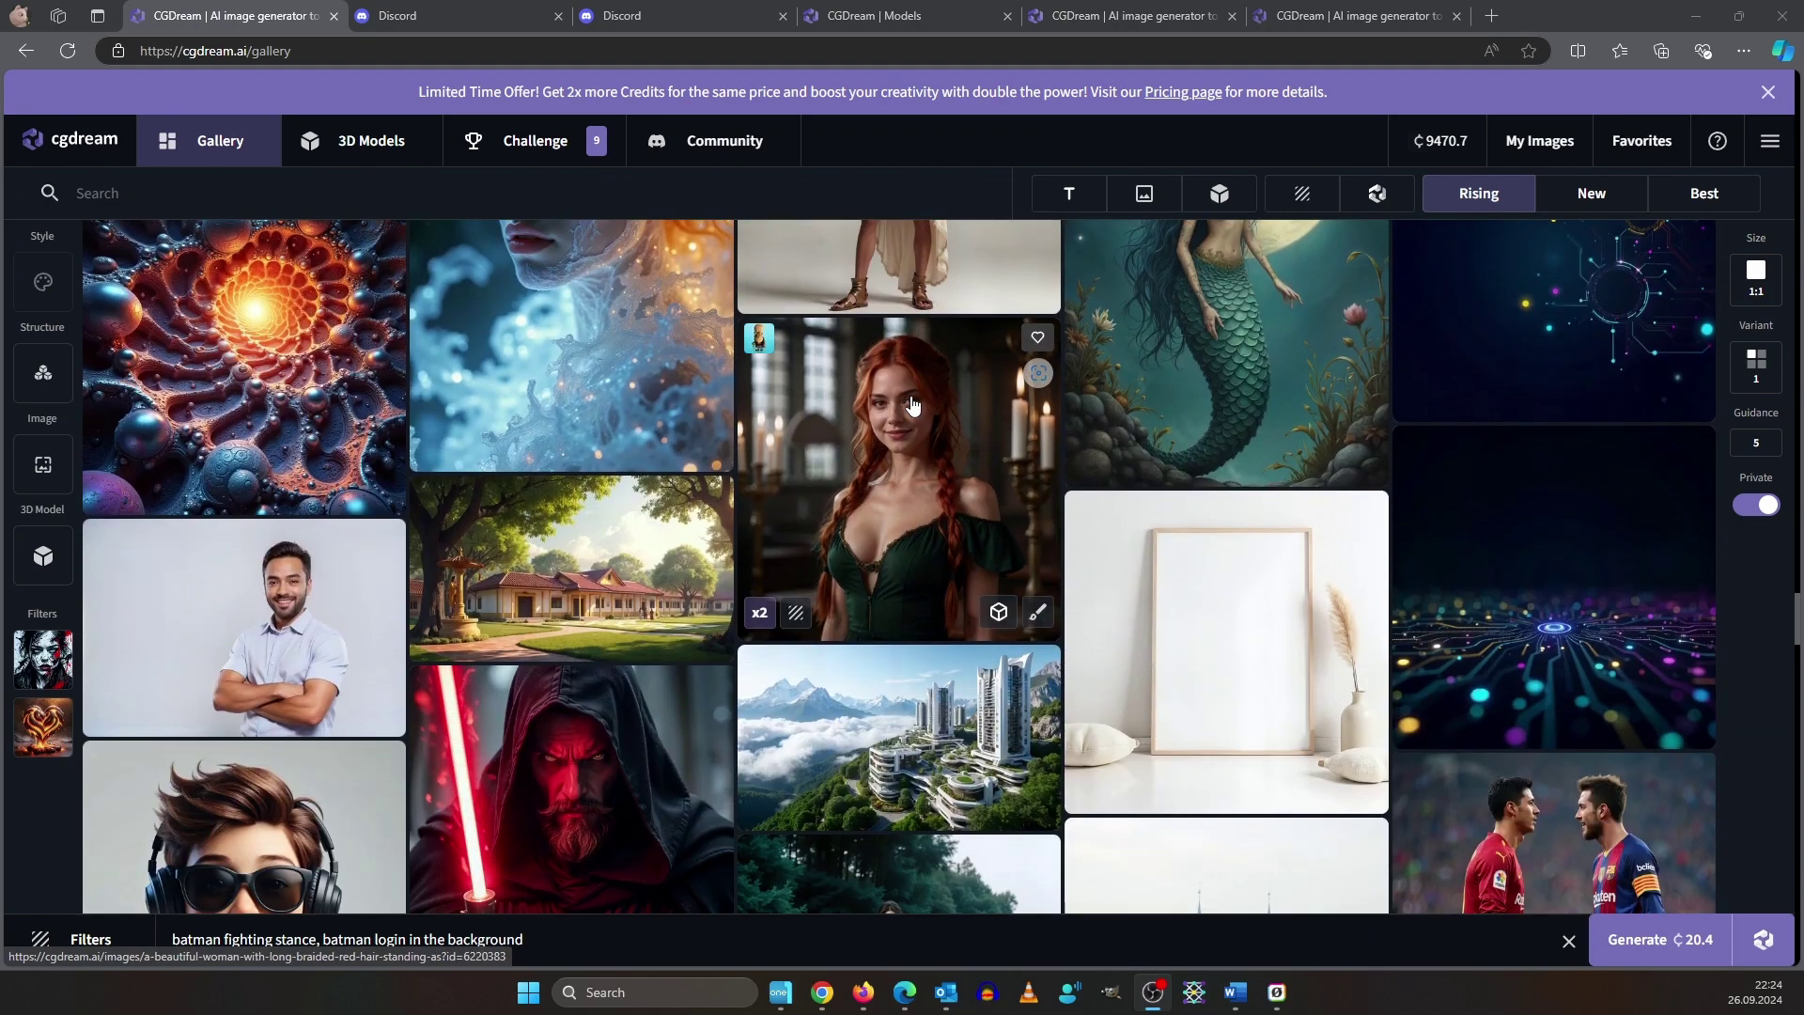
{"action": "scroll", "coordinate": [891, 440], "scroll_direction": "down", "scroll_amount": 4}
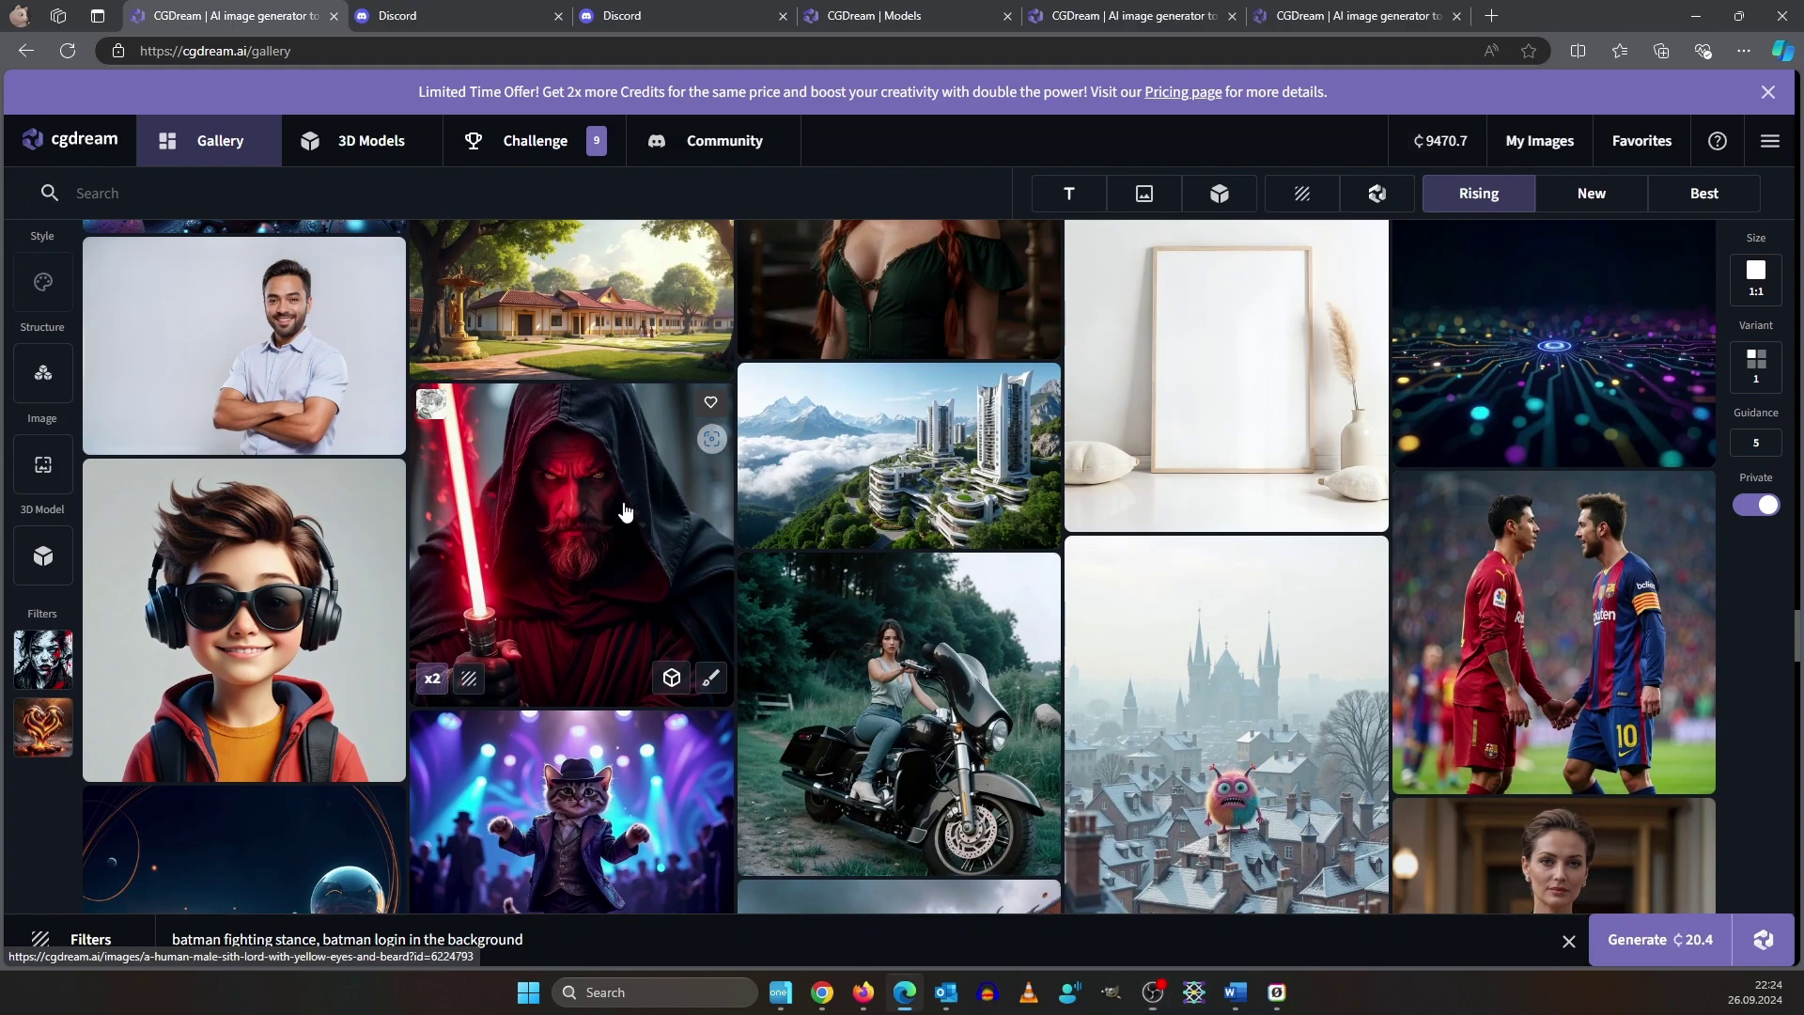
{"action": "left_click", "coordinate": [624, 508]}
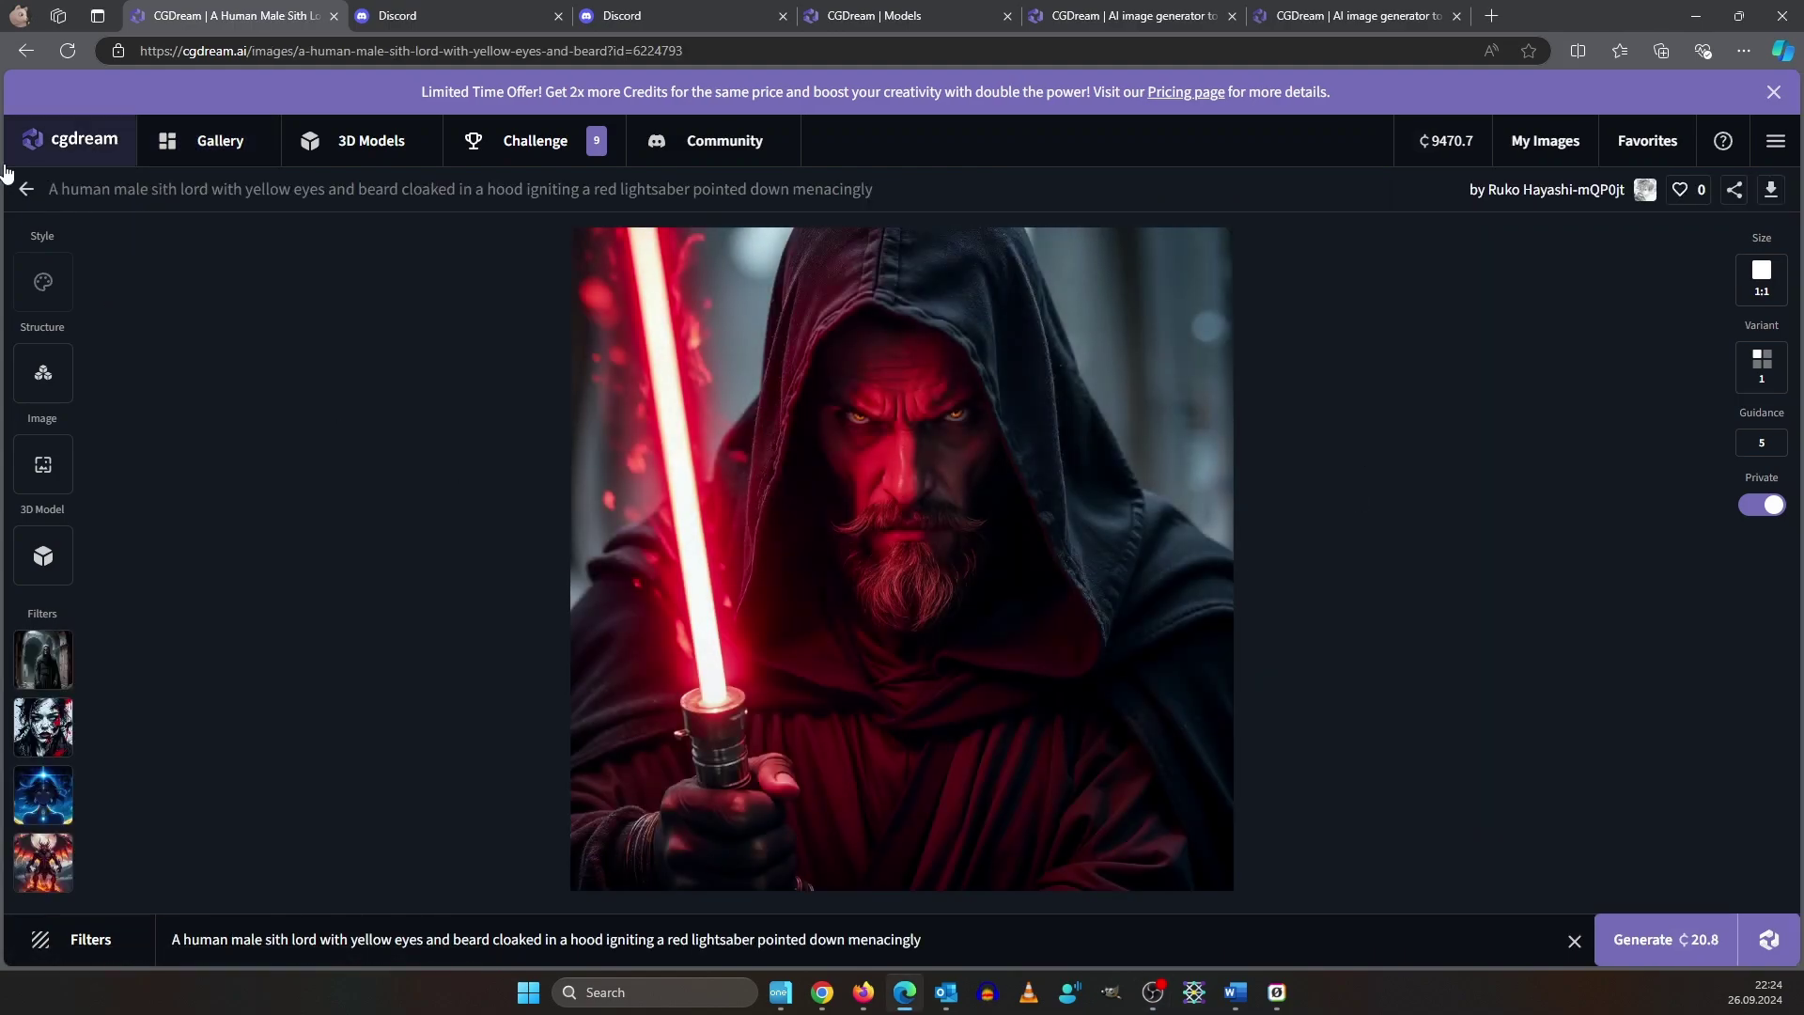
{"action": "left_click", "coordinate": [29, 192]}
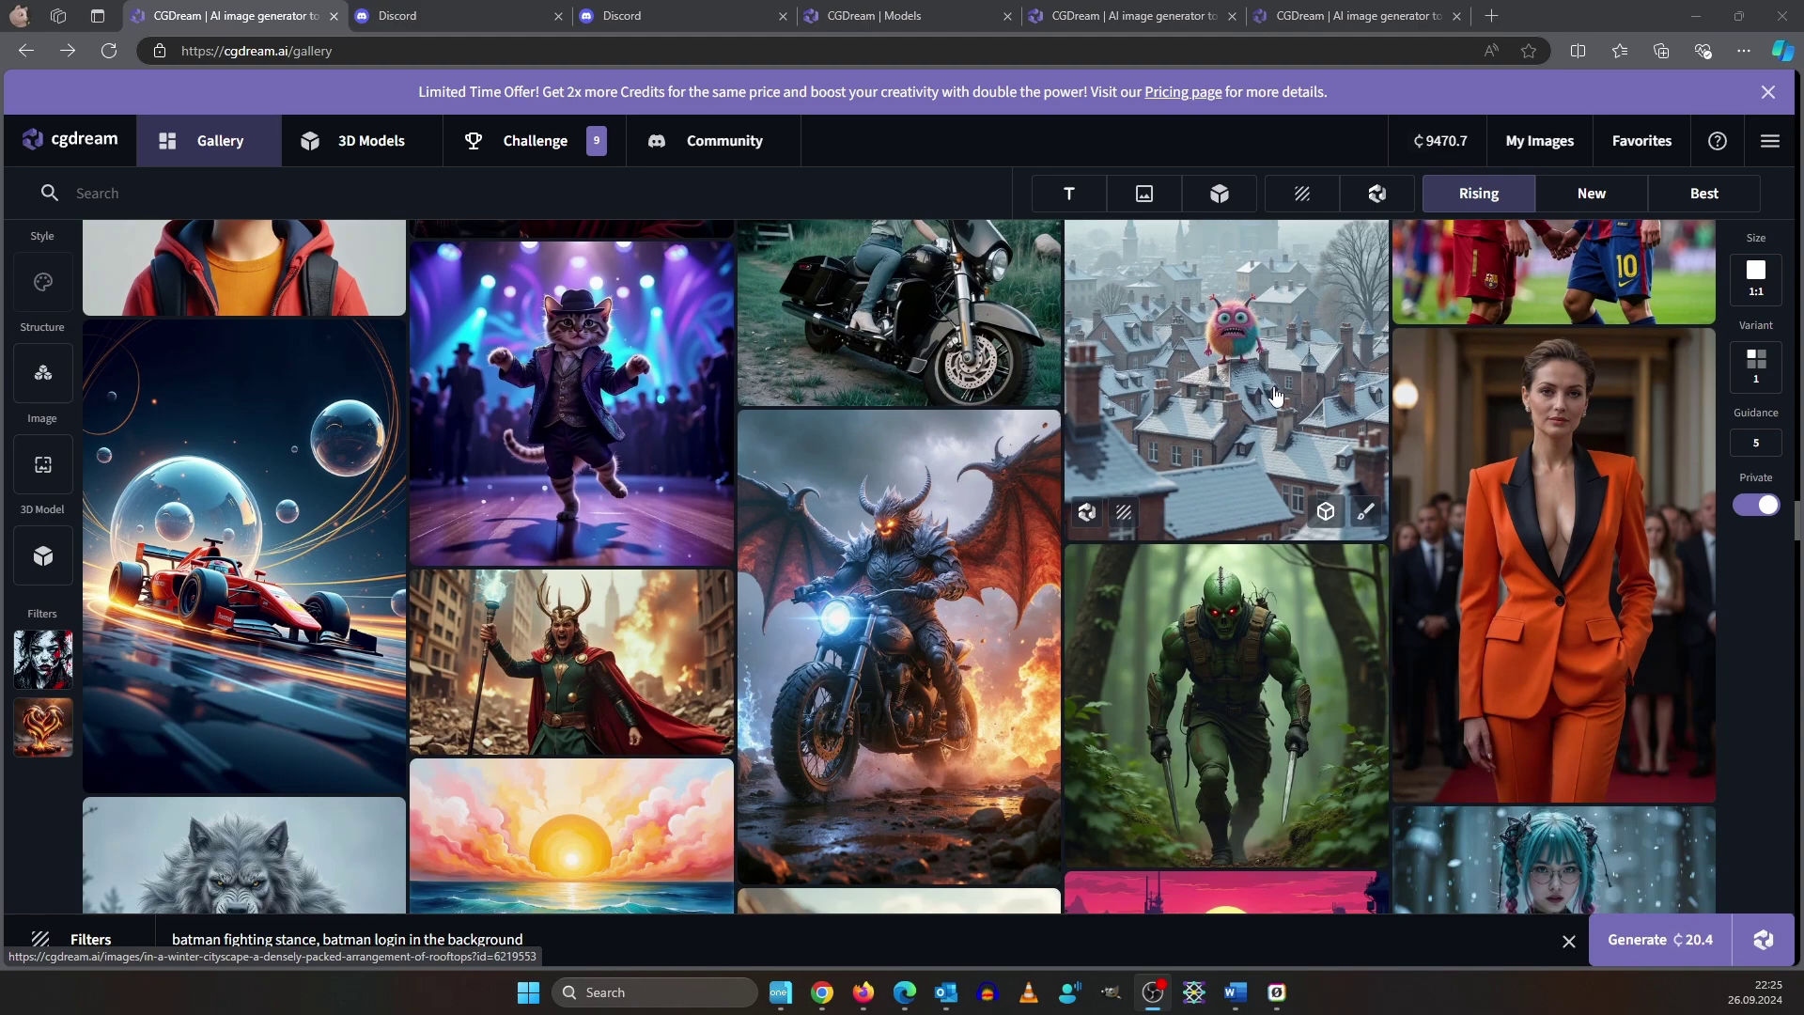
{"action": "left_click", "coordinate": [1276, 381]}
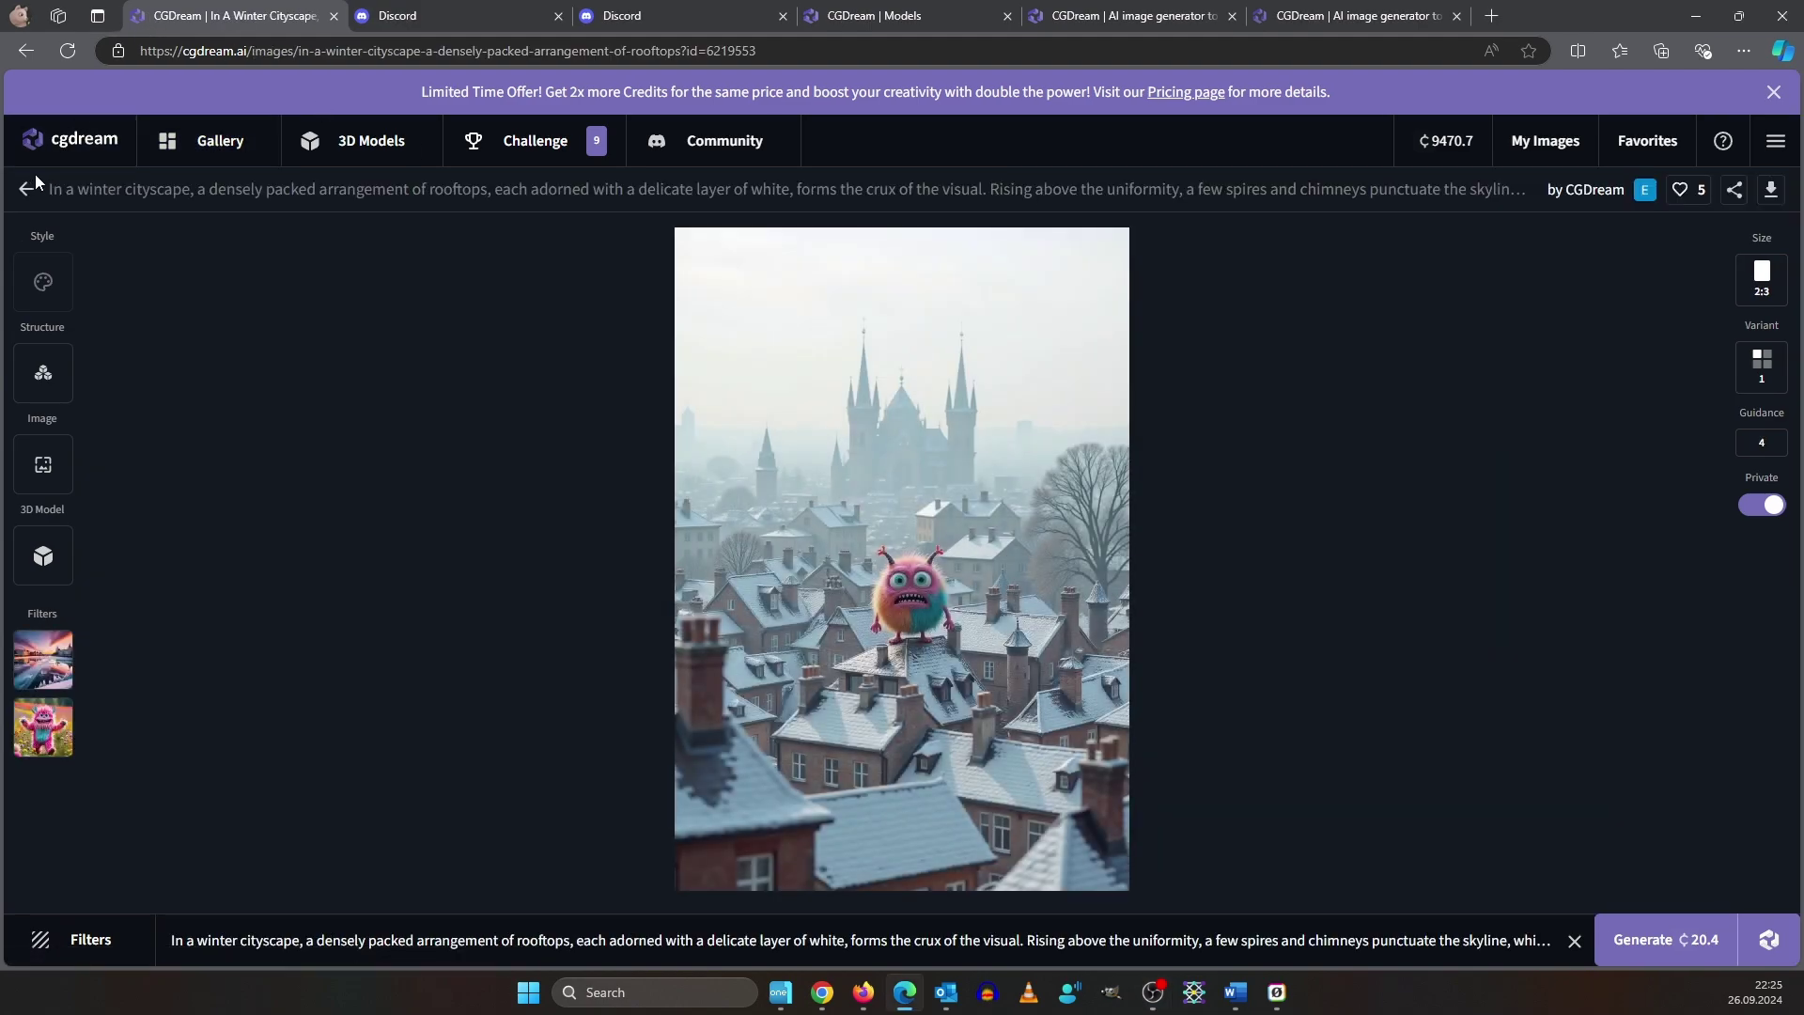